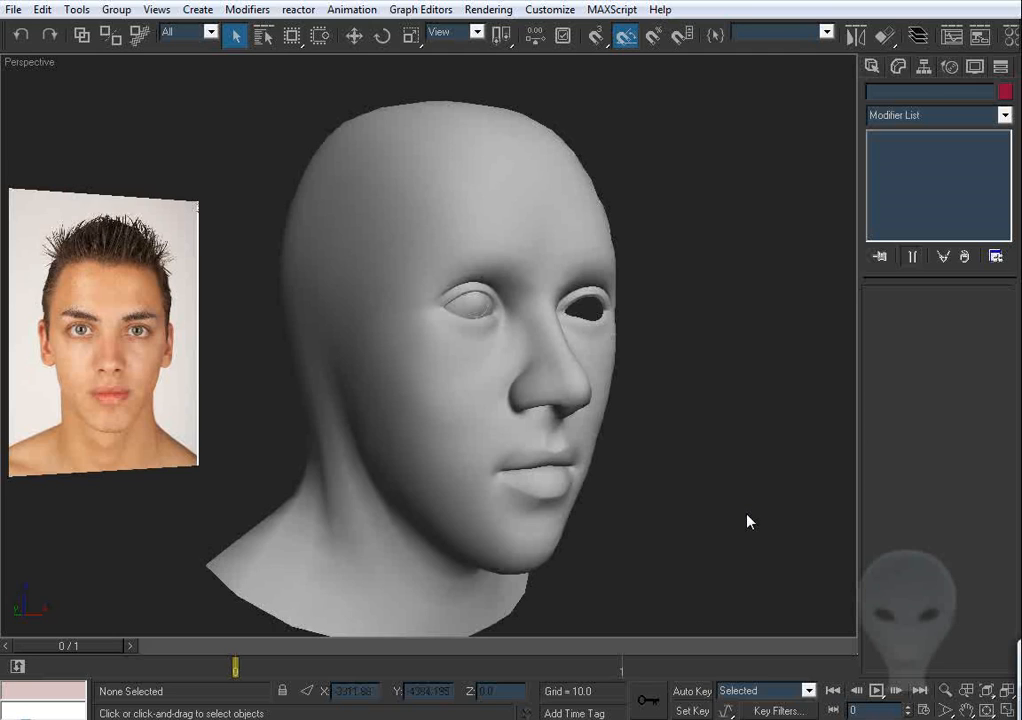
Unhide all objects, then select the ear and hide everything else
right_click(598, 340)
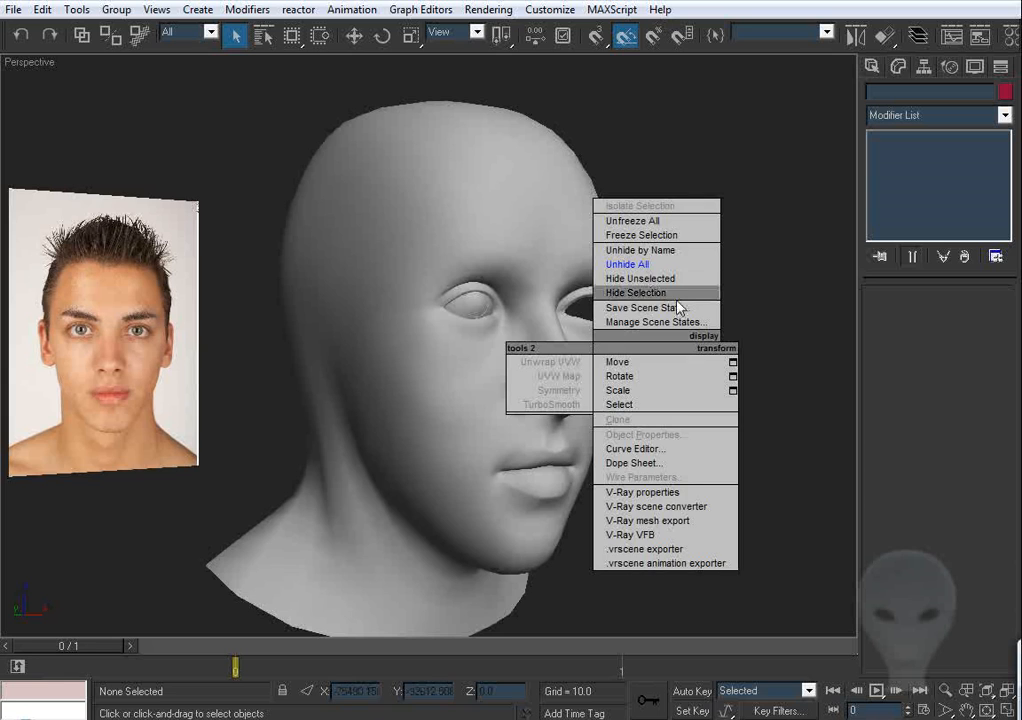
left_click(647, 272)
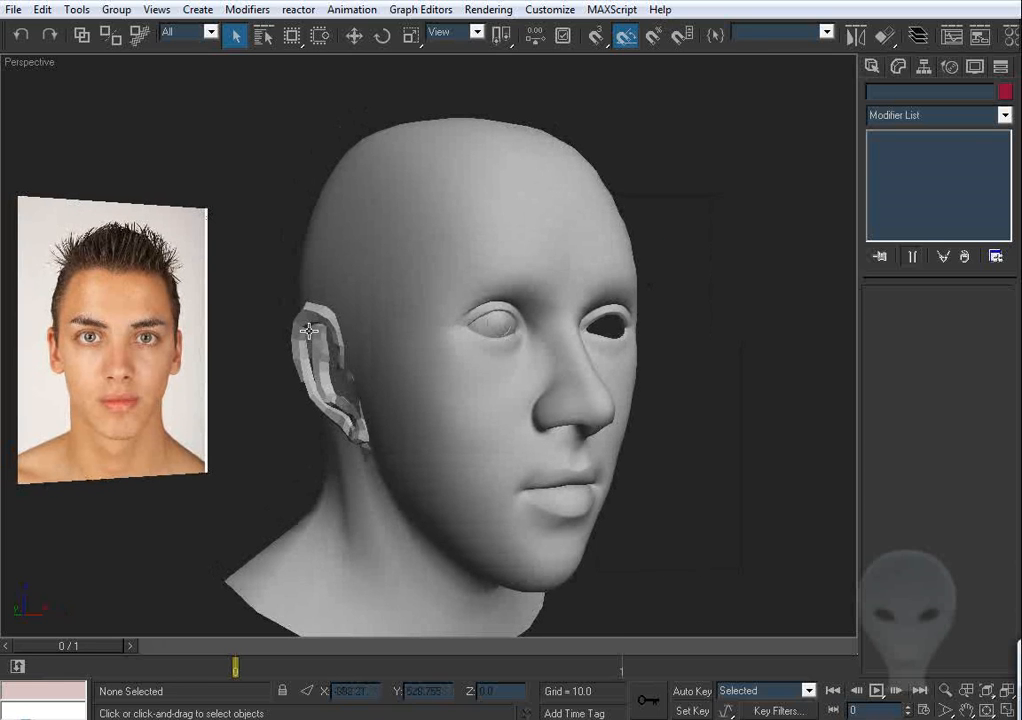
left_click(309, 331)
middle_click_drag(475, 336, 479, 344)
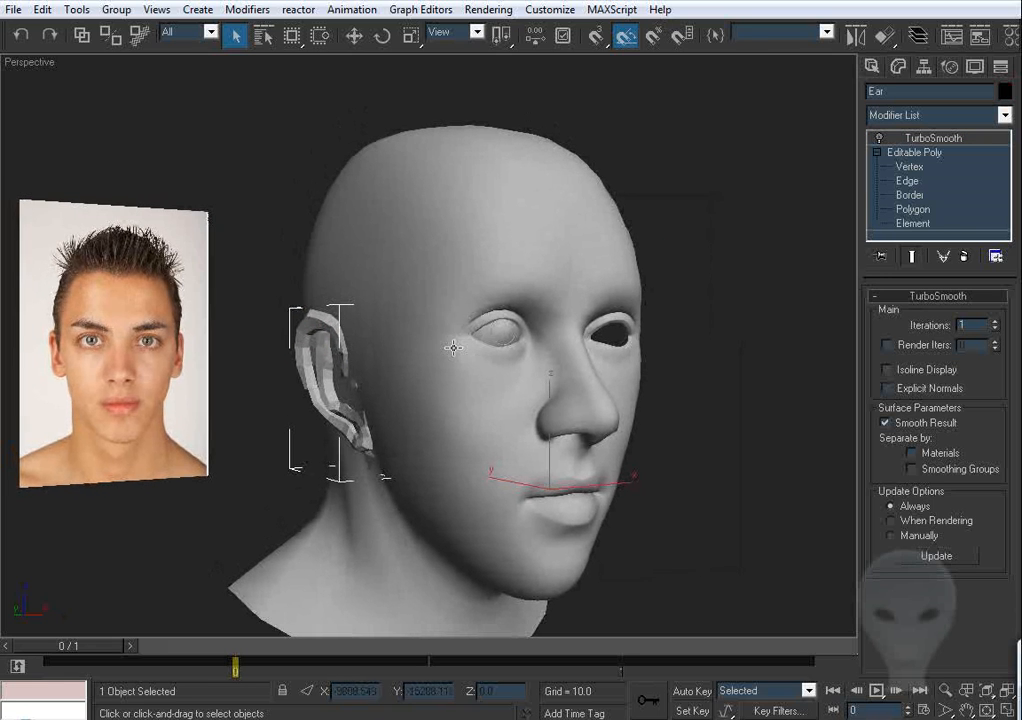
right_click(451, 344)
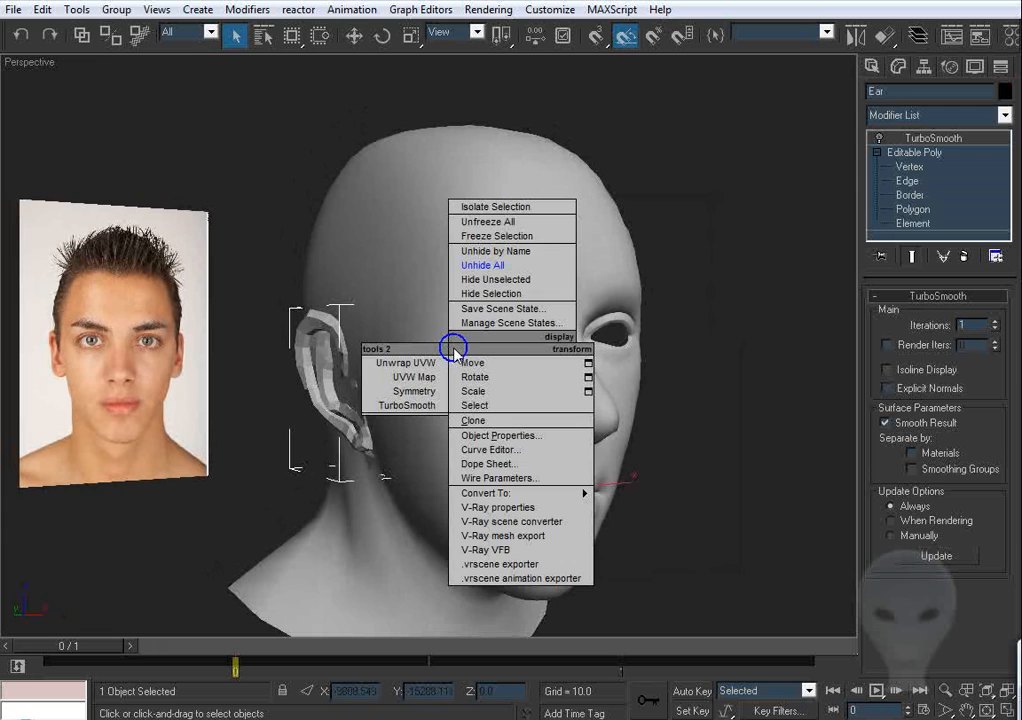
left_click(527, 282)
Frame the ear in the left view with edged faces and activate vertex editing with the Move tool
middle_click_drag(500, 335, 512, 366, "alt")
key("l")
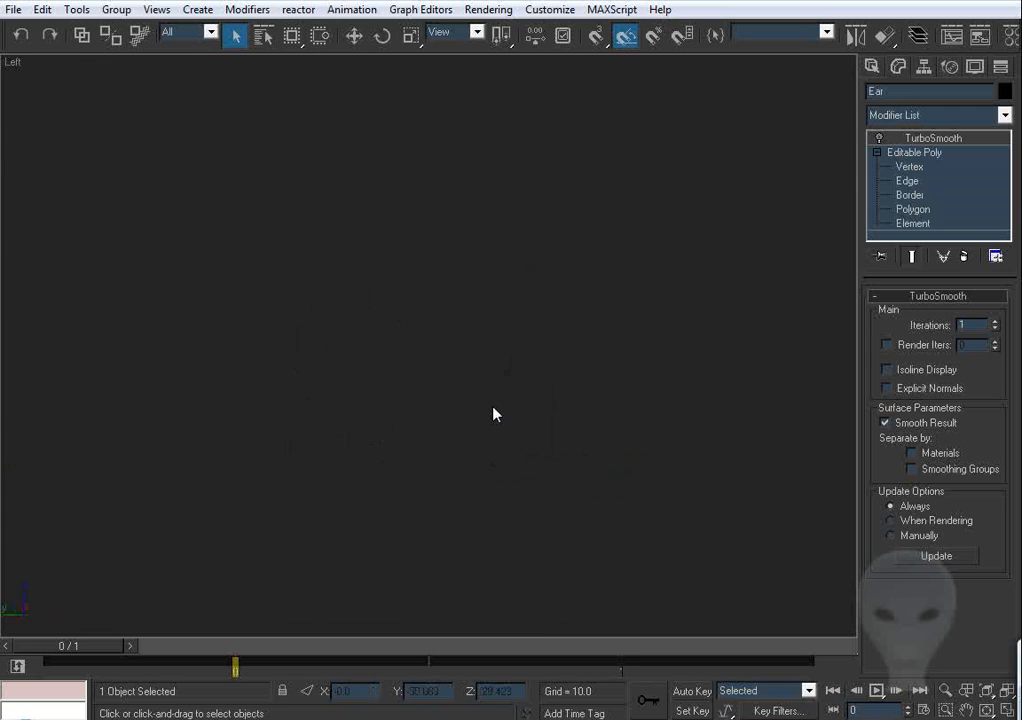
key("z")
key("F4")
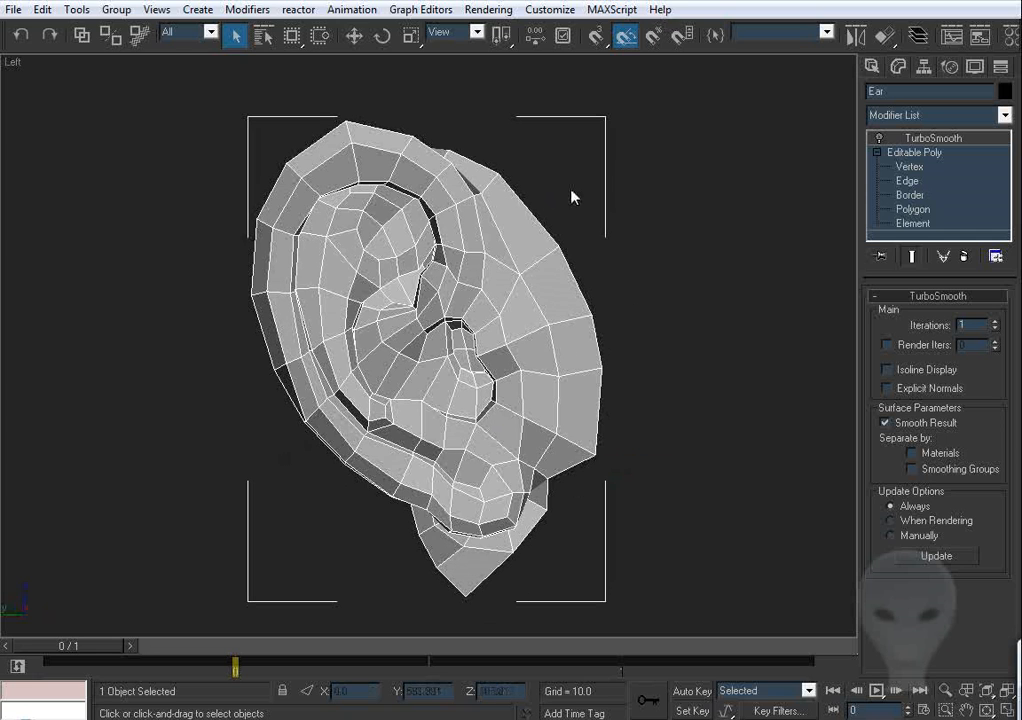
middle_click_drag(647, 232, 598, 243)
left_click(909, 166)
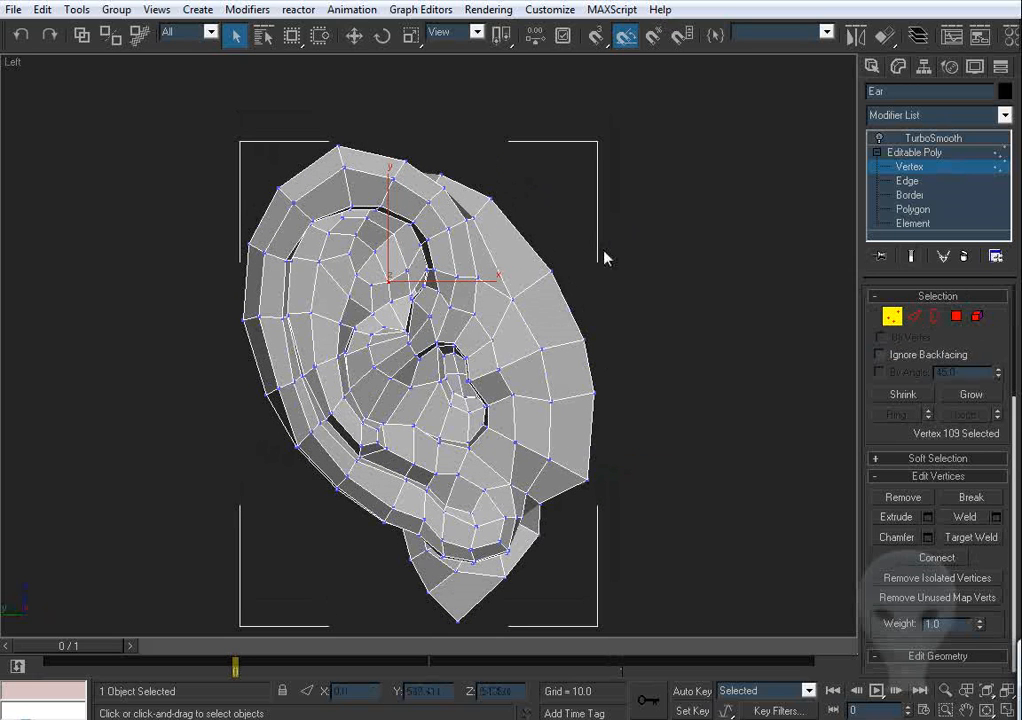
left_click(355, 37)
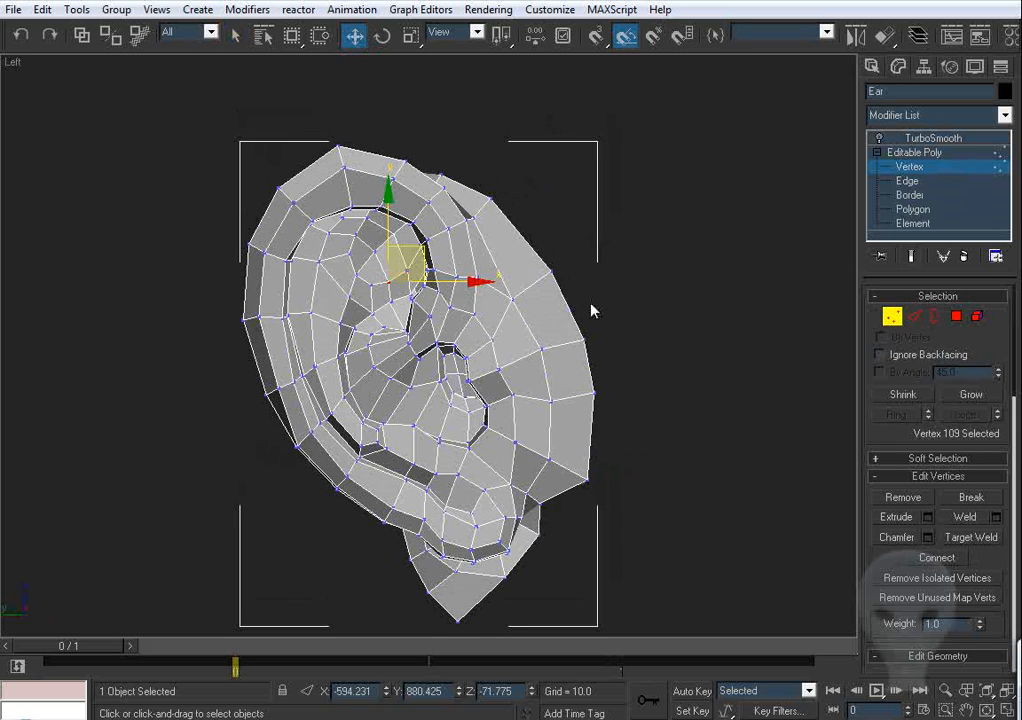
Move the vertices along the front and upper front border of the ear outward to widen the surrounding patch
middle_click_drag(591, 304, 591, 263)
left_click_drag(618, 437, 568, 466)
middle_click_drag(589, 439, 584, 431)
left_click_drag(609, 419, 628, 423)
left_click_drag(588, 360, 611, 347)
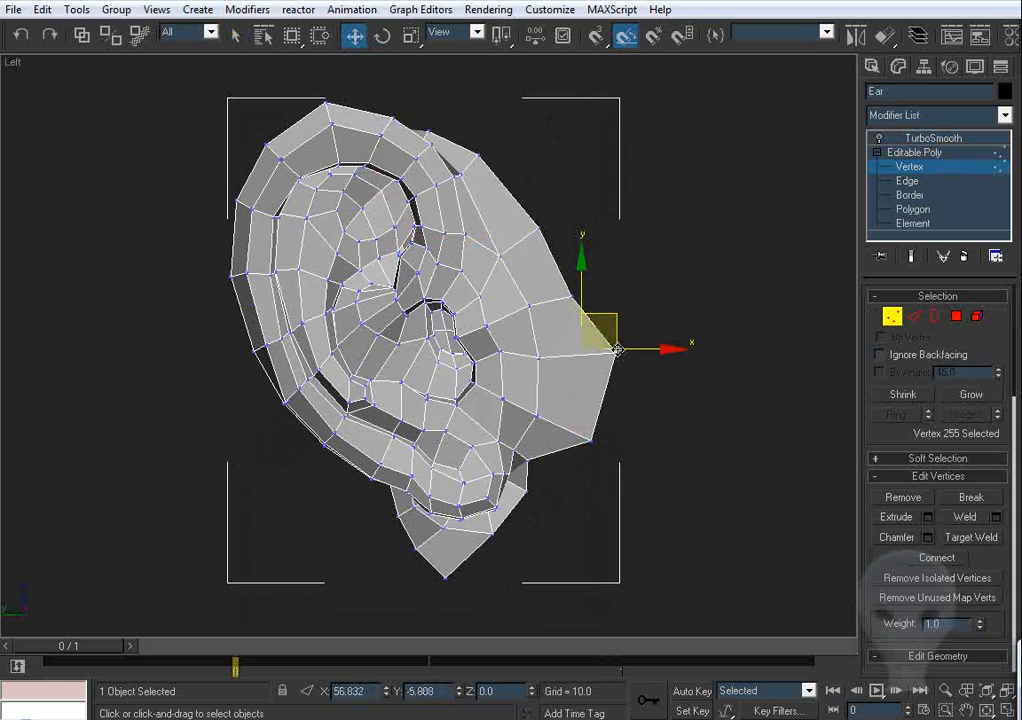
left_click_drag(573, 308, 620, 268)
left_click(554, 208)
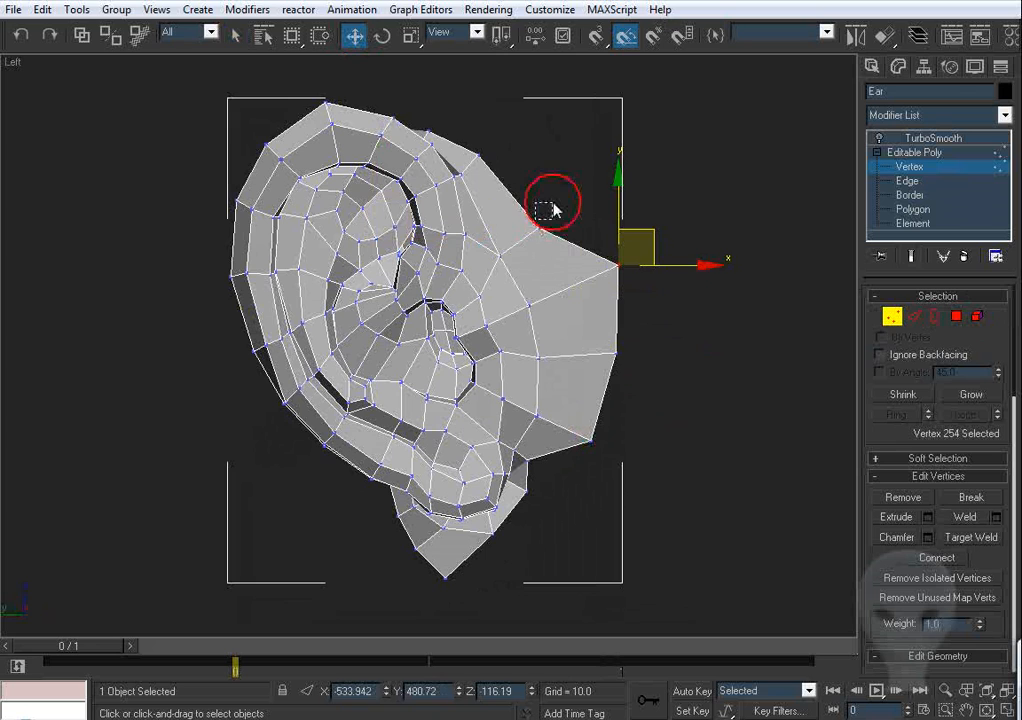
left_click_drag(541, 226, 571, 196)
middle_click_drag(523, 200, 513, 281)
left_click_drag(468, 236, 485, 199)
left_click_drag(421, 212, 403, 168)
Move the border vertices around the ear lobe outward to spread the lower end of the patch
middle_click_drag(481, 497, 512, 300)
left_click(565, 358)
left_click_drag(549, 346, 475, 501)
left_click(517, 418)
left_click_drag(438, 432, 427, 468)
left_click_drag(420, 400, 475, 382)
In the perspective view, pull the border vertices behind the ear lobe outward past the lower rear rim
key("p")
key("ctrl+r")
right_click(475, 382)
middle_click_drag(475, 382, 418, 363, "alt")
left_click(336, 344)
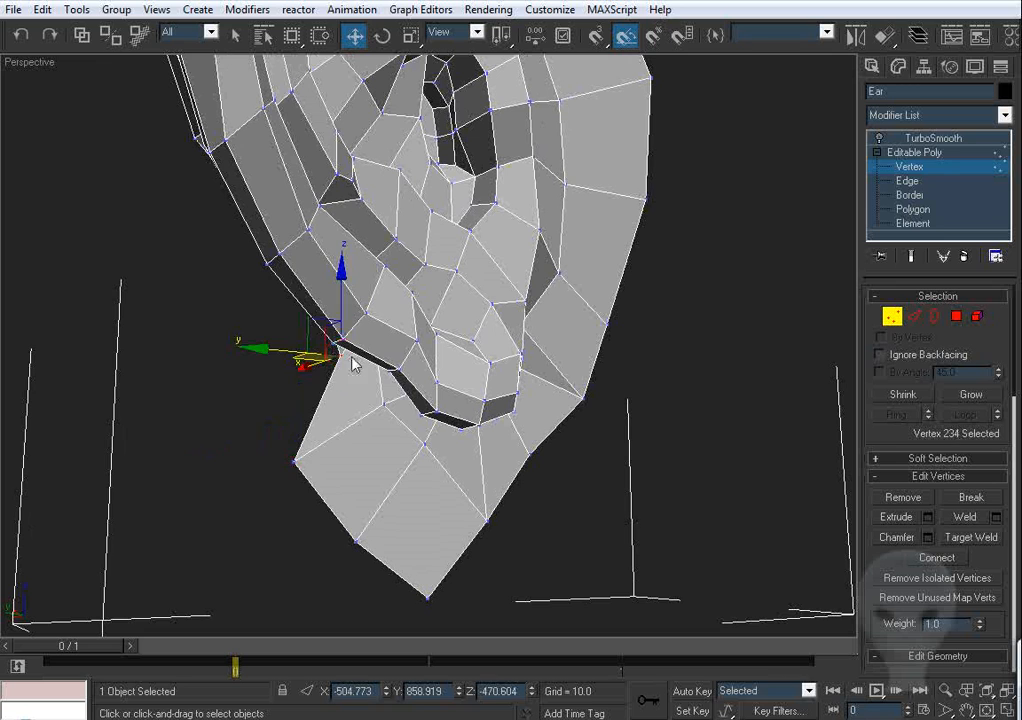
left_click_drag(320, 338, 218, 376)
key("F3")
key("F3")
left_click_drag(325, 304, 196, 351)
key("F3")
key("F3")
left_click_drag(269, 228, 151, 285)
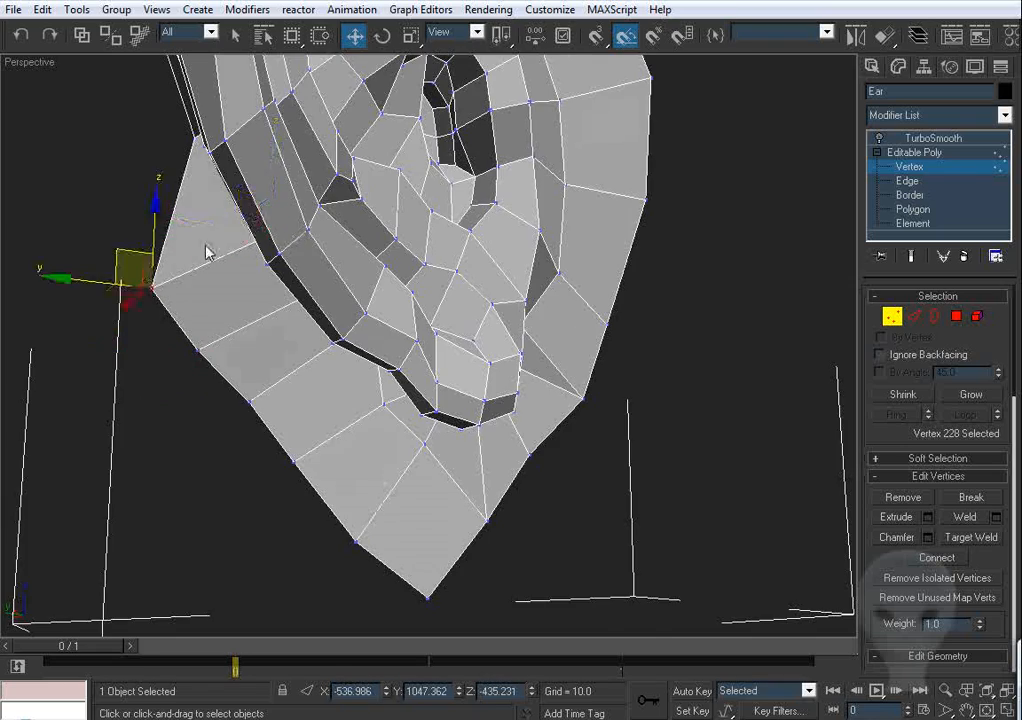
Pull the border vertices along the middle of the ear's rear edge outward past the rim
middle_click_drag(200, 150, 284, 335)
key("F3")
key("F3")
left_click_drag(285, 358, 157, 372)
key("F3")
key("F3")
left_click_drag(252, 245, 128, 234)
Pull the hidden border vertices behind the ear's upper rear edge outward past the rim
middle_click_drag(203, 143, 272, 335)
key("F3")
key("F3")
left_click_drag(317, 391, 220, 357)
middle_click_drag(330, 300, 313, 383)
key("F3")
left_click(337, 392)
key("F3")
left_click_drag(337, 392, 258, 330)
Move the remaining vertices on the ear's top border outward to complete the ring around the rim
middle_click_drag(258, 330, 556, 407, "alt")
scroll(479, 351, "up", 3)
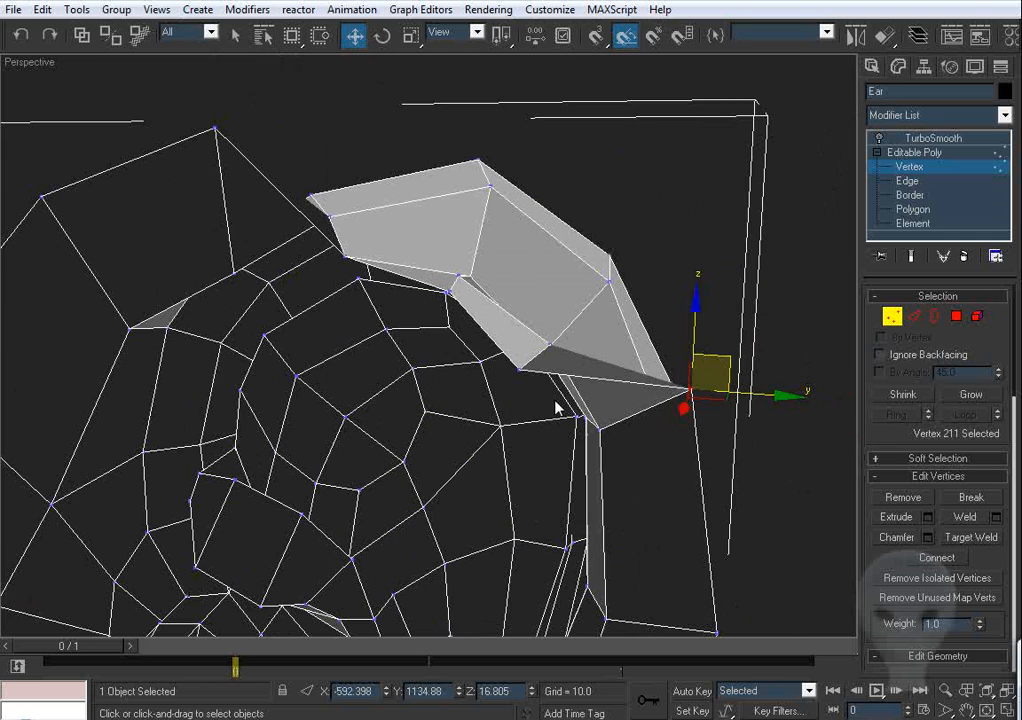
left_click(522, 372)
left_click_drag(522, 368, 372, 107)
left_click(449, 291)
left_click(342, 255)
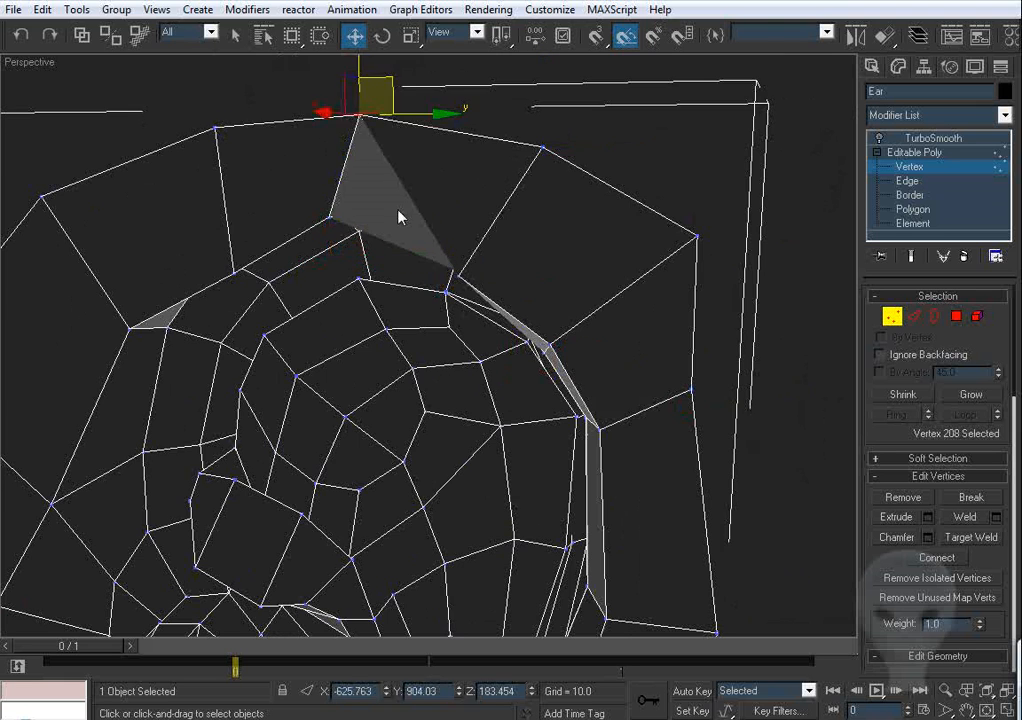
middle_click_drag(399, 217, 594, 378, "alt")
scroll(328, 358, "up", 5)
key("z")
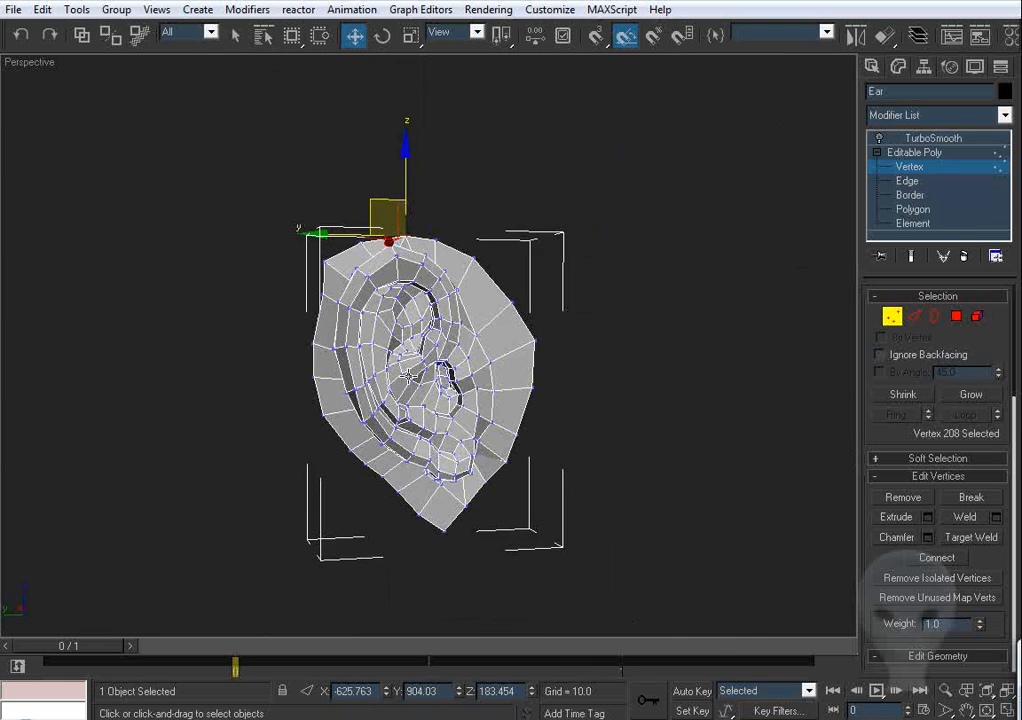
key("l")
key("z")
scroll(410, 395, "down", 6)
left_click(410, 288)
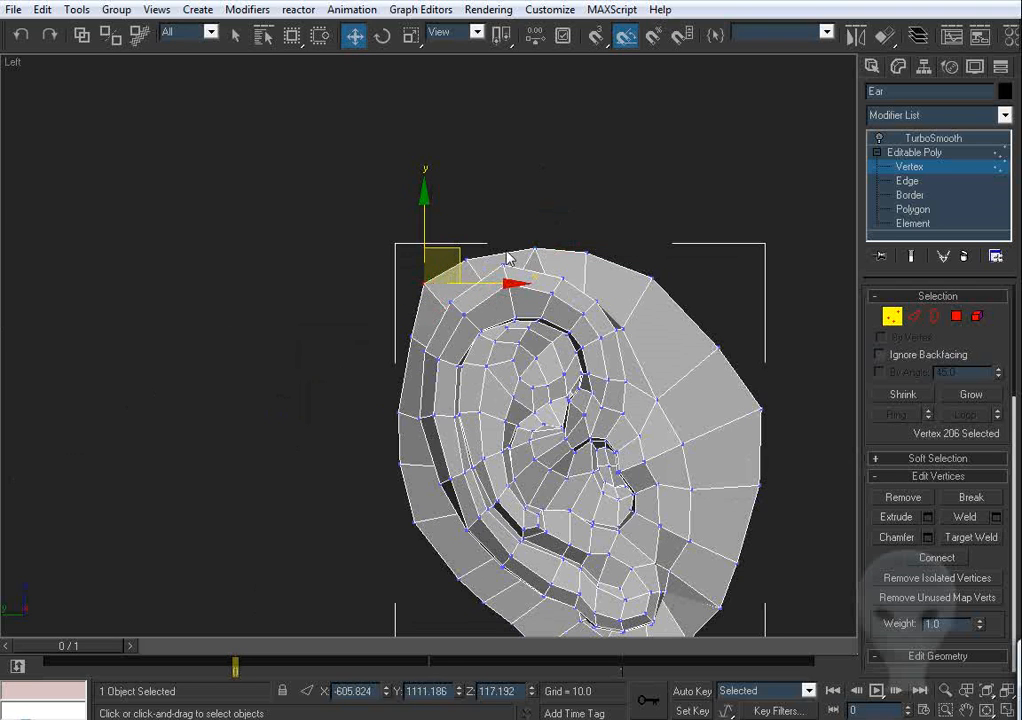
left_click(664, 397)
Unhide all objects and remove the smoothing modifier from the head mesh
scroll(513, 349, "down", 5)
right_click(505, 340)
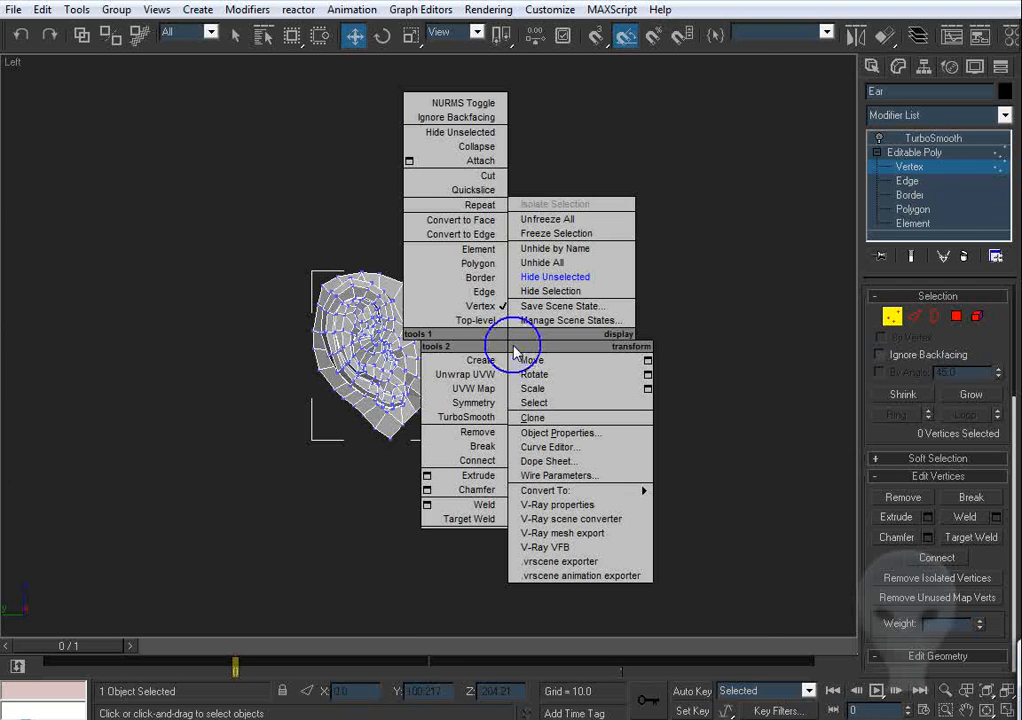
left_click(569, 278)
left_click(807, 335)
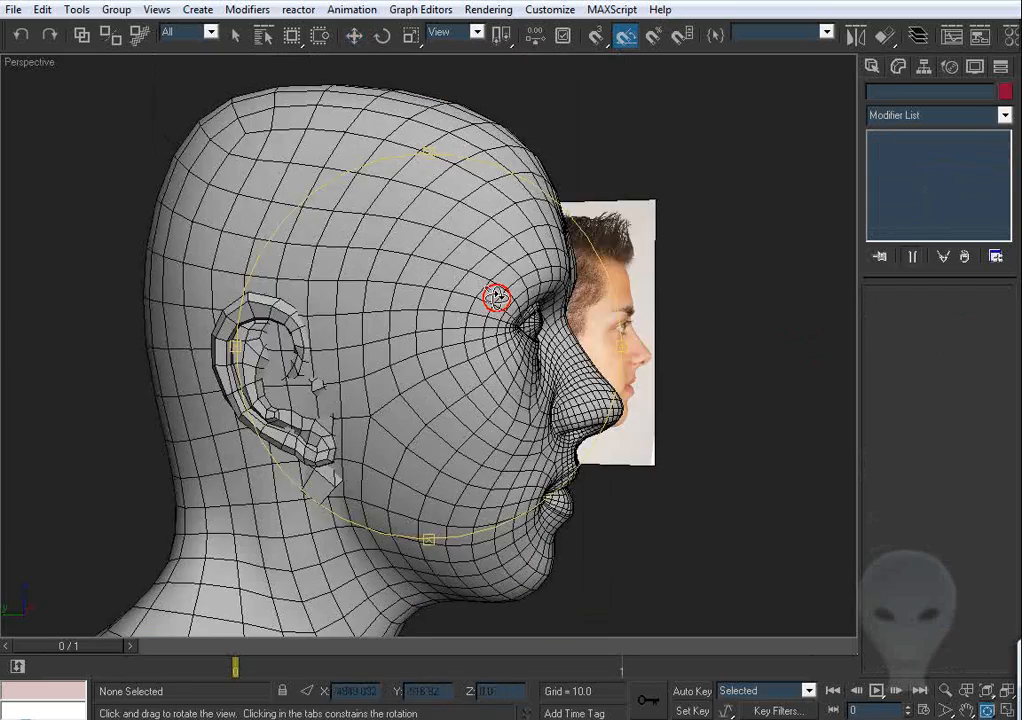
middle_click_drag(495, 296, 560, 300, "alt")
left_click(500, 340)
right_click(946, 140)
left_click(750, 162)
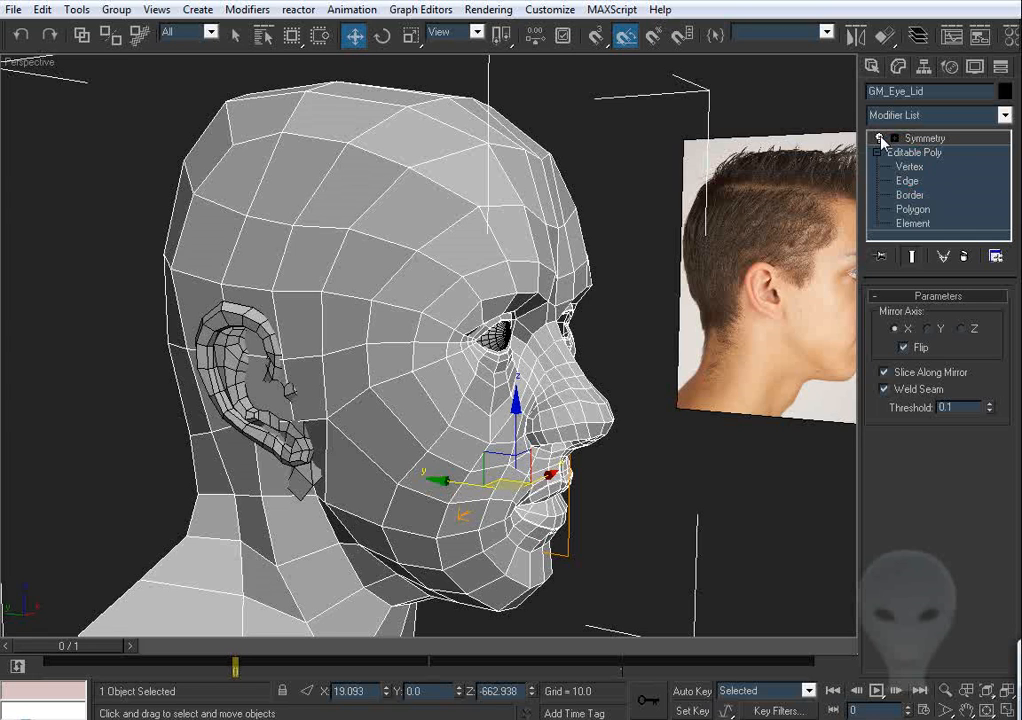
Select the ear again, frame it over the head in the left view and switch to vertex editing
middle_click_drag(810, 164, 512, 418, "alt")
left_click(659, 211)
left_click(308, 305)
scroll(512, 418, "up", 2)
left_click_drag(774, 489, 766, 488)
middle_click_drag(763, 488, 760, 521, "alt")
left_click_drag(731, 505, 728, 502)
middle_click_drag(728, 502, 680, 419, "alt")
scroll(568, 430, "up", 5)
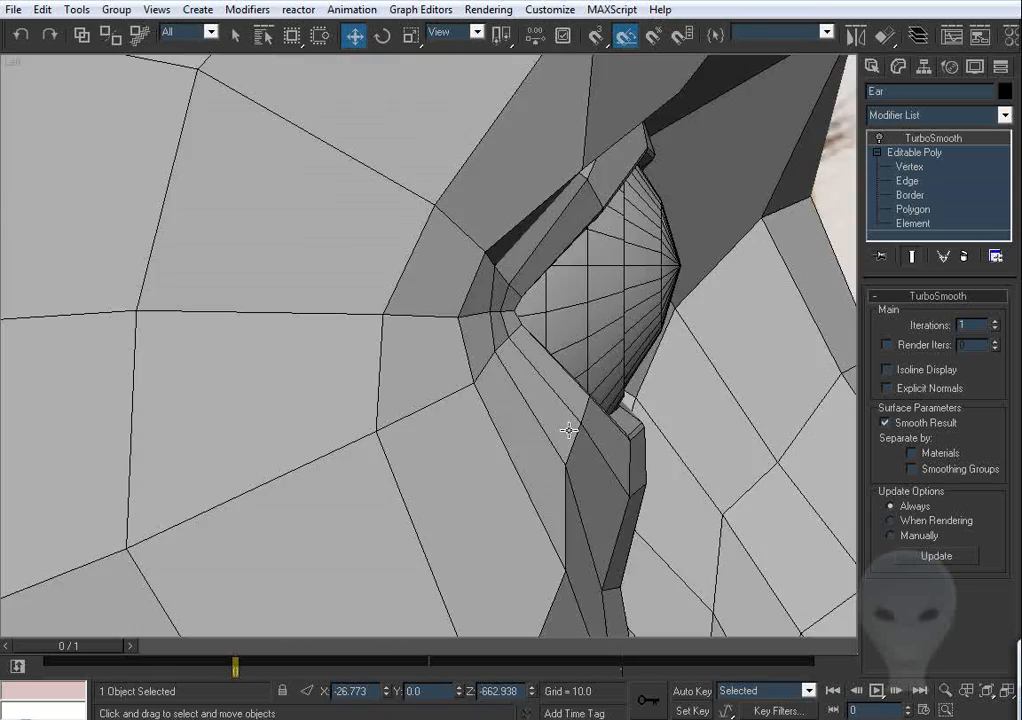
key("z")
middle_click_drag(415, 290, 440, 293)
scroll(431, 350, "down", 3)
left_click(909, 167)
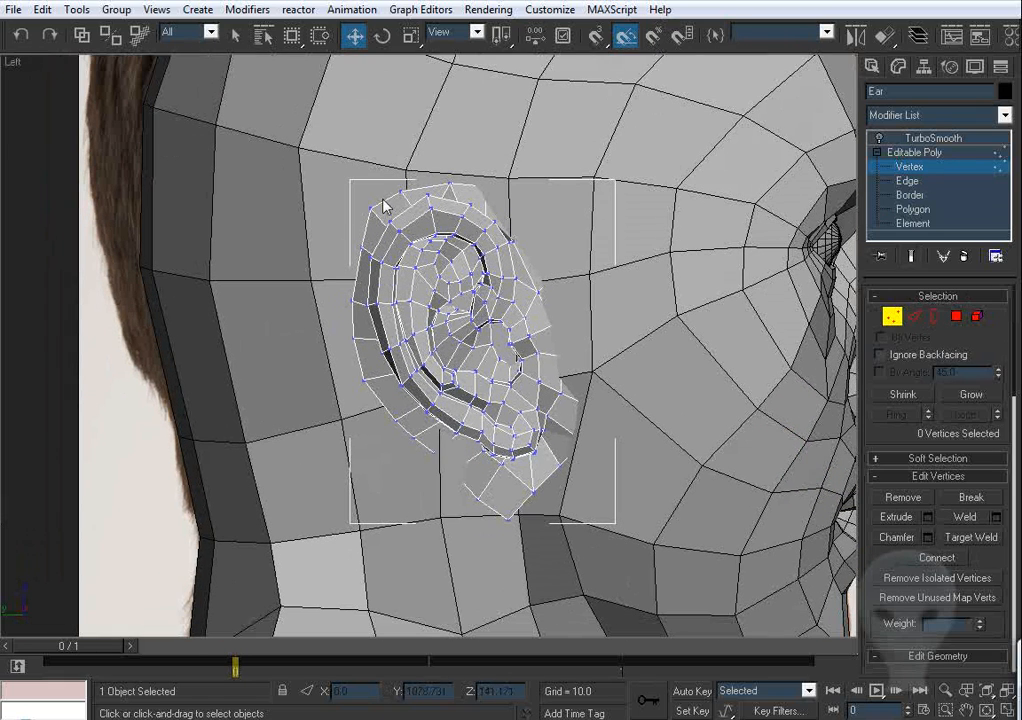
Shift the ear's upper rear border vertices outward toward the nearby edges of the head mesh
middle_click_drag(408, 370, 393, 366)
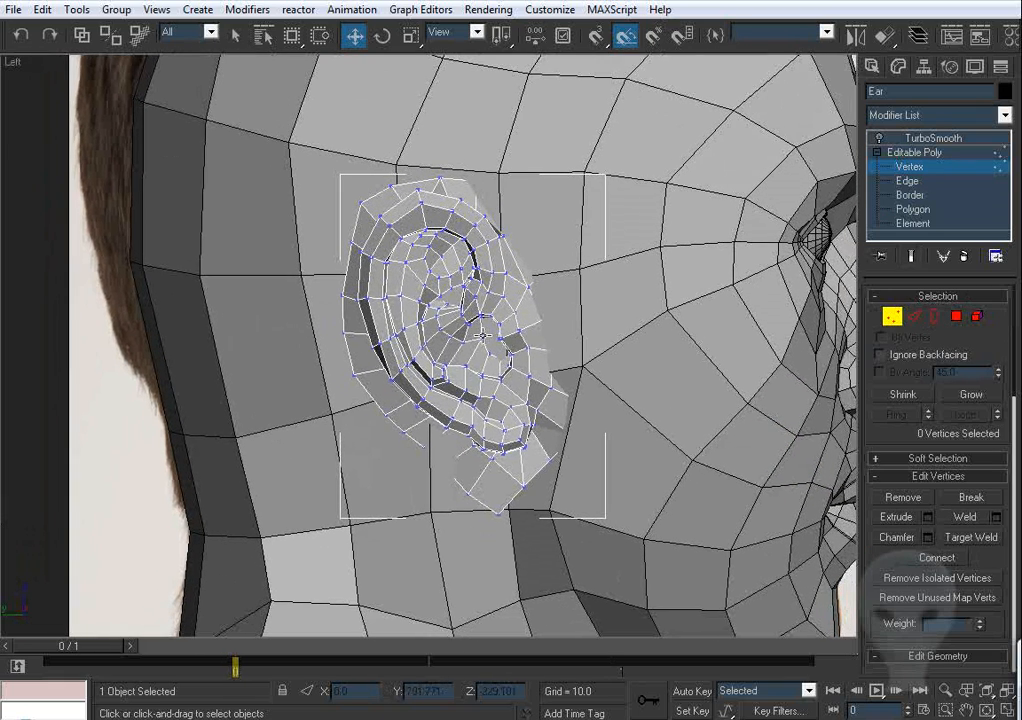
middle_click_drag(482, 333, 429, 335)
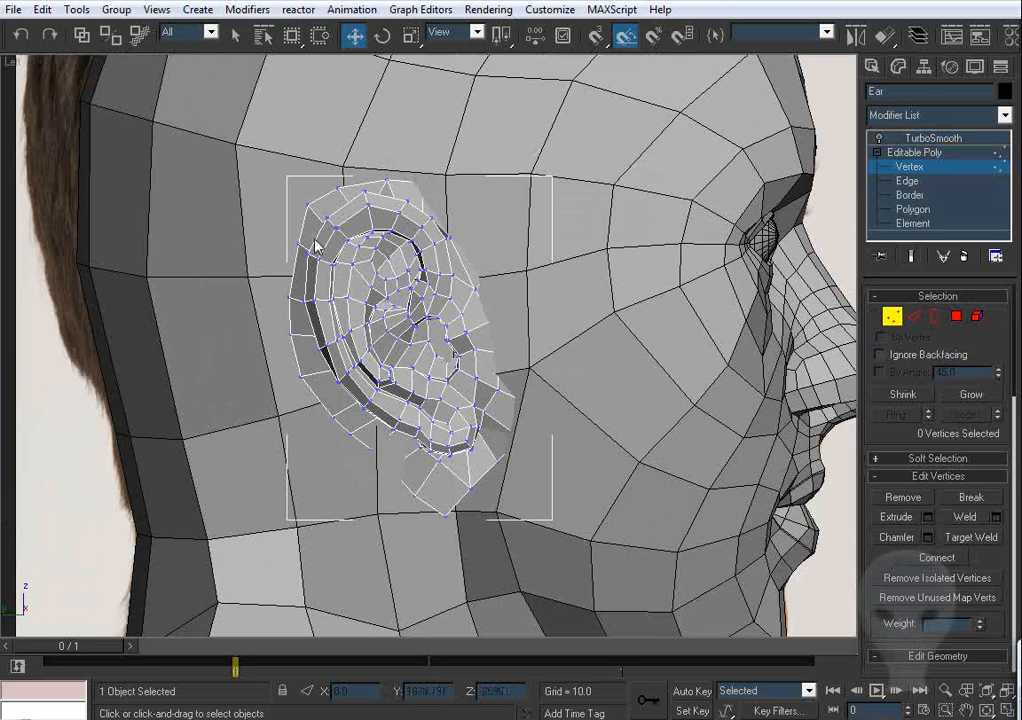
middle_click_drag(405, 258, 417, 294)
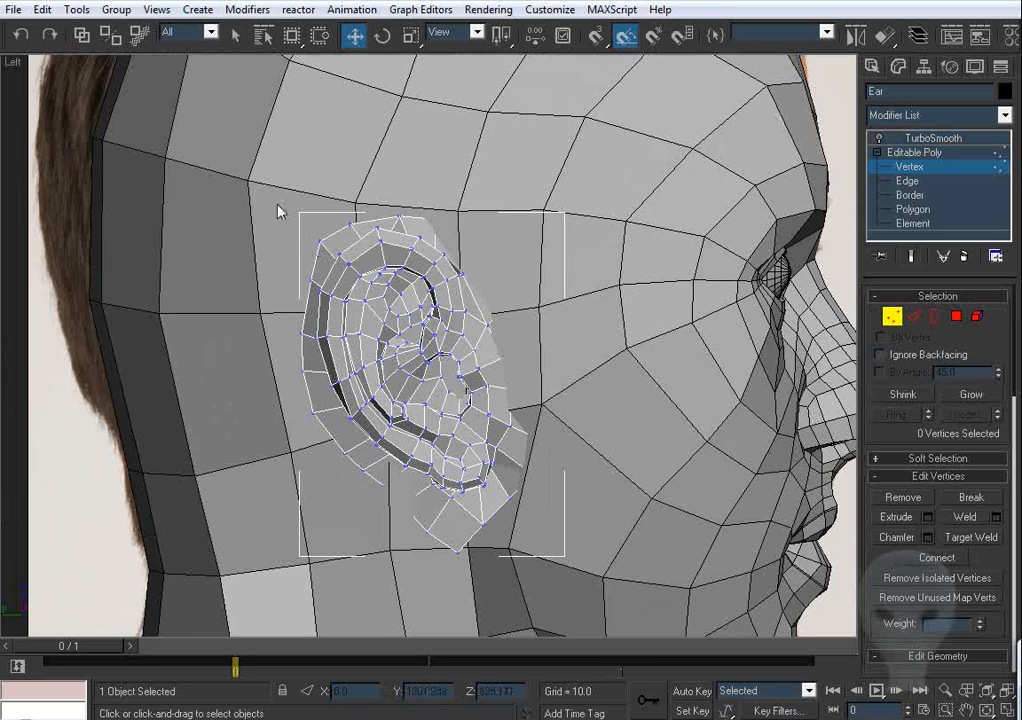
scroll(420, 200, "up", 5)
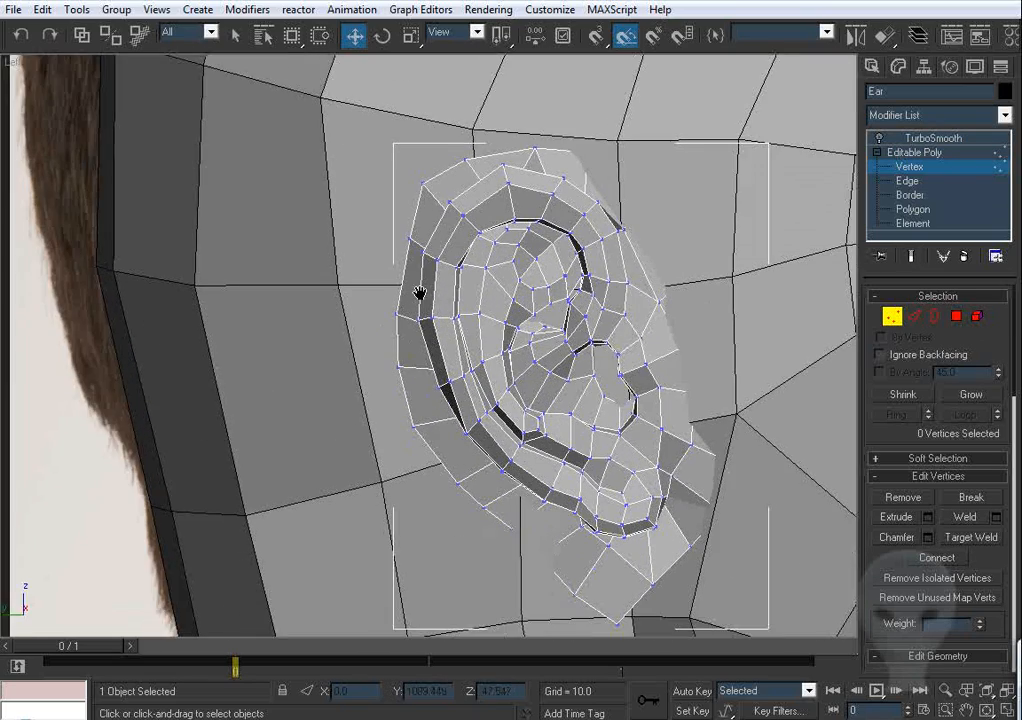
middle_click_drag(419, 292, 402, 356)
middle_click_drag(417, 266, 410, 382)
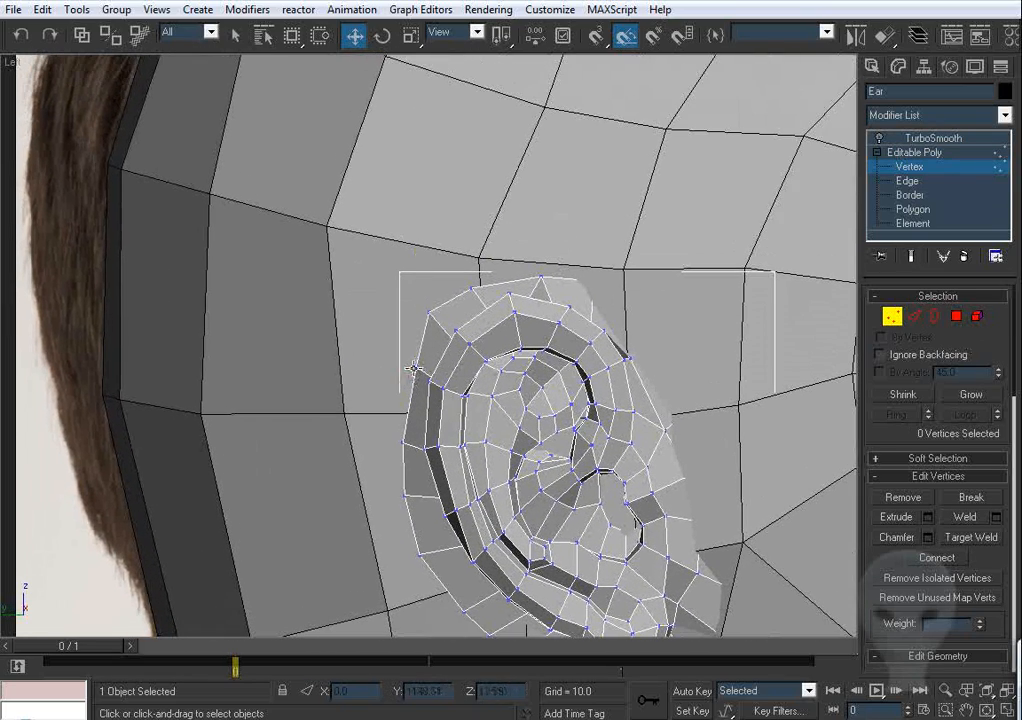
left_click(414, 368)
left_click_drag(451, 347, 424, 382)
left_click_drag(430, 314, 415, 325)
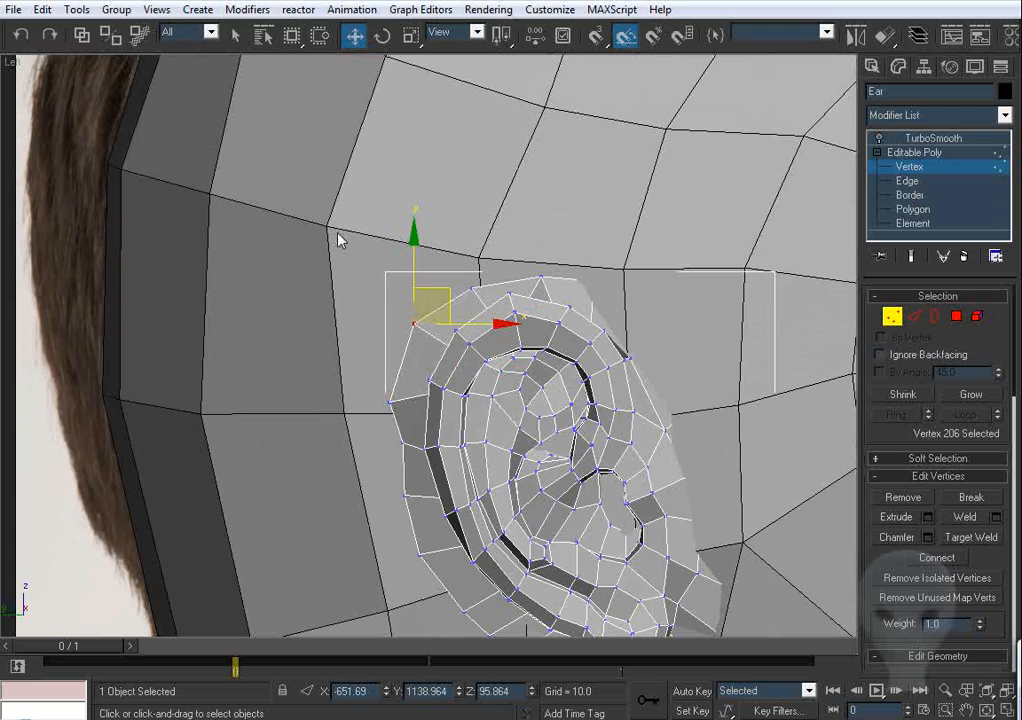
left_click(475, 287)
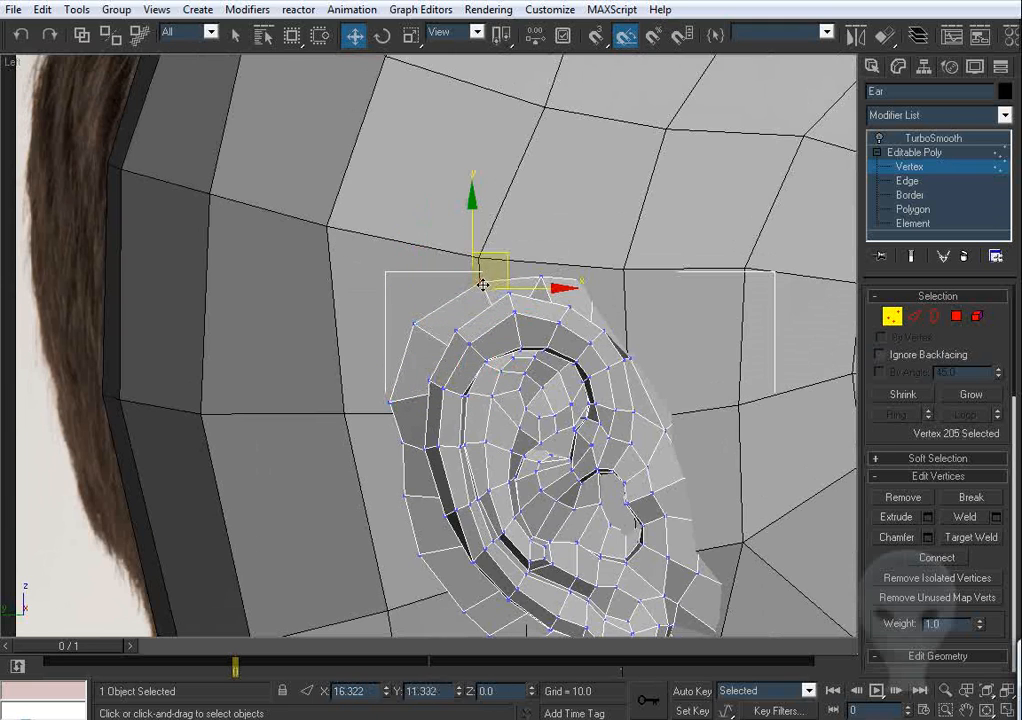
left_click_drag(482, 289, 481, 287)
Reposition the border vertices at the top of the ear to line up with the head's edge flow
middle_click_drag(589, 305, 400, 286)
left_click(387, 267)
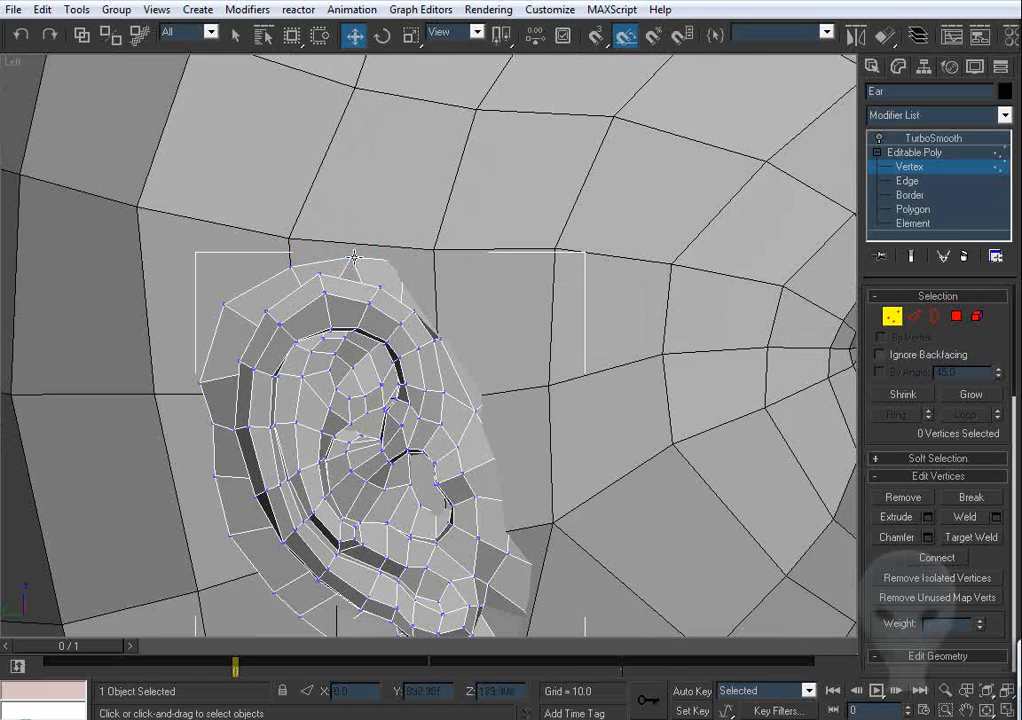
left_click_drag(352, 259, 366, 259)
middle_click_drag(432, 148, 401, 288)
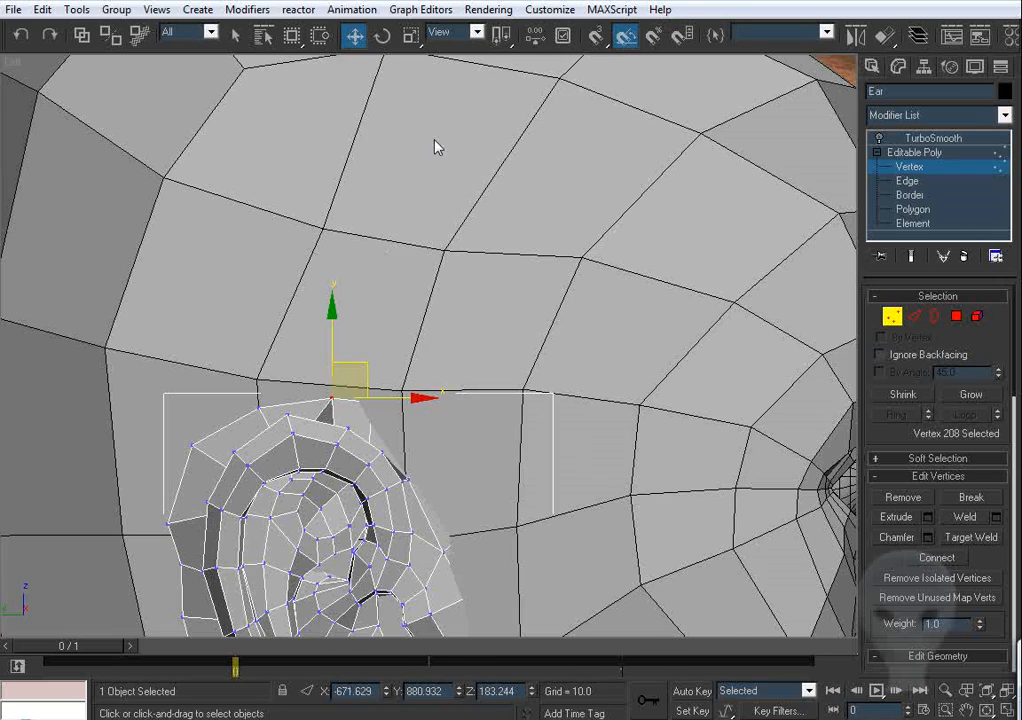
scroll(413, 258, "down", 3)
scroll(372, 253, "up", 4)
middle_click_drag(376, 270, 424, 290)
left_click(377, 247)
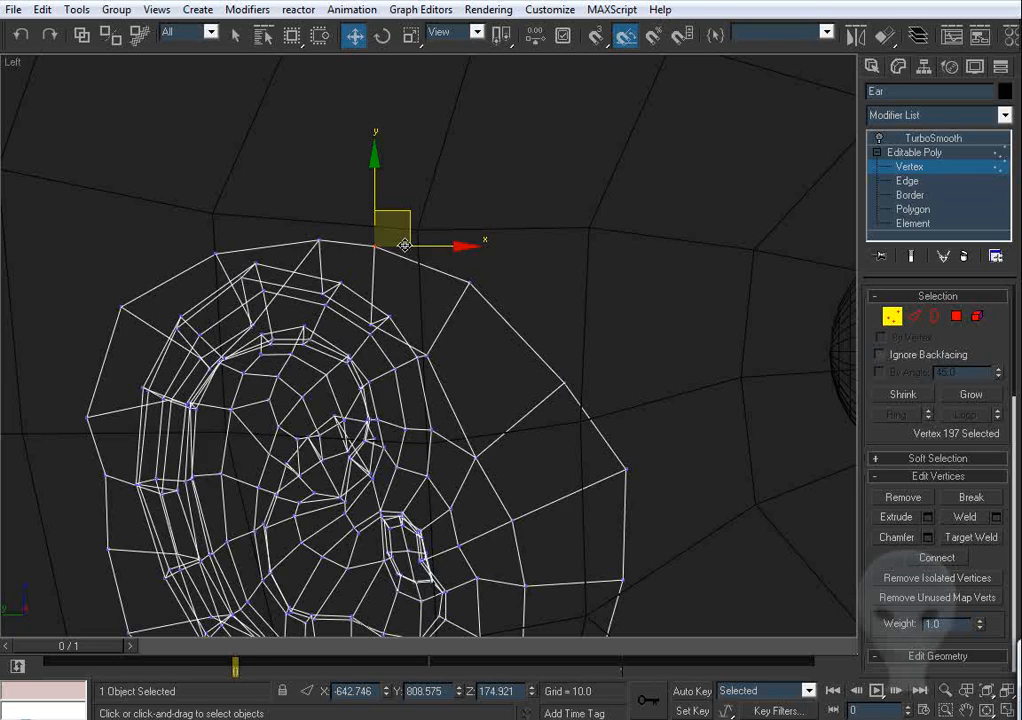
mouse_move(412, 232)
left_mouse_down()
mouse_move(456, 235)
mouse_move(454, 248)
mouse_move(424, 260)
mouse_move(415, 246)
mouse_move(431, 242)
mouse_move(420, 245)
left_mouse_up()
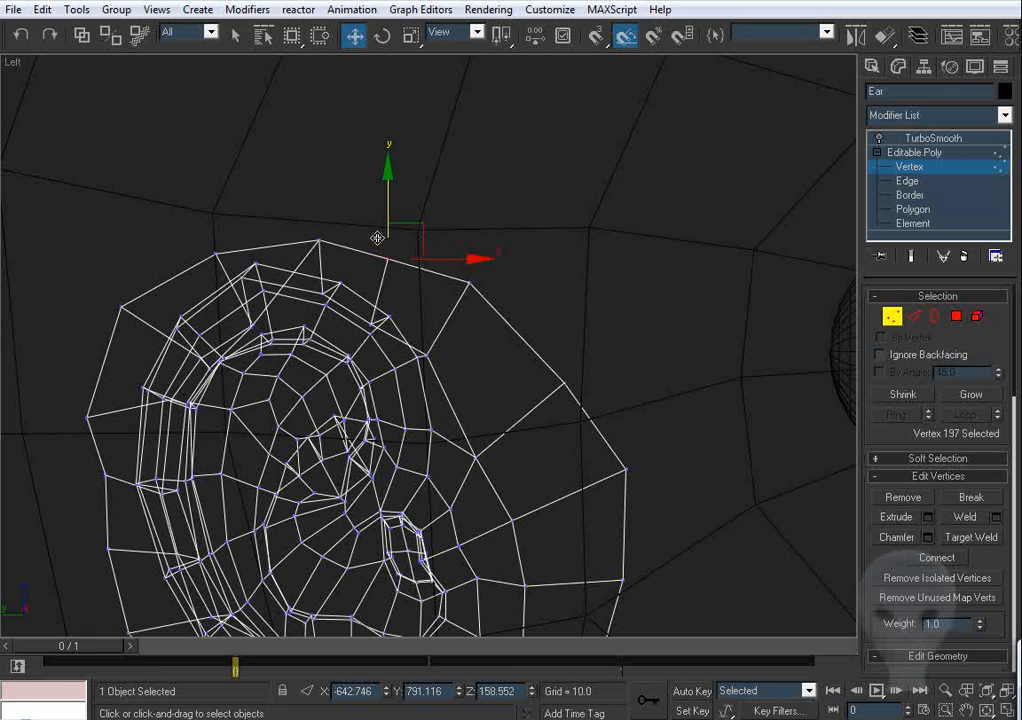
Move the upper front border vertices of the ear toward the adjacent vertical edge of the head mesh
middle_click_drag(541, 321, 473, 271)
left_click(401, 233)
left_click_drag(401, 233, 450, 237)
middle_click_drag(523, 329, 518, 270)
left_click_drag(492, 275, 488, 313)
middle_click_drag(528, 383, 525, 226)
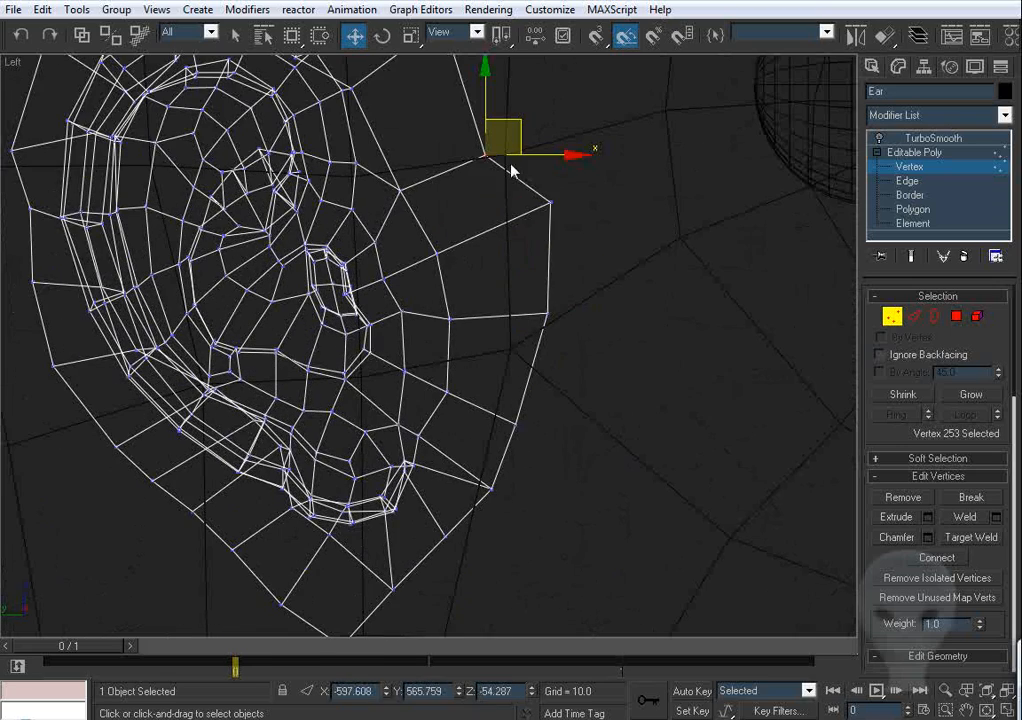
Move the ear's lower rear border vertex down onto the nearby horizontal edge of the head mesh
key("F3")
middle_click_drag(457, 288, 620, 220)
scroll(572, 190, "down", 2)
middle_click_drag(572, 192, 668, 256)
scroll(668, 256, "up", 1)
key("F3")
scroll(389, 419, "up", 3)
mouse_move(406, 381)
middle_mouse_down()
mouse_move(390, 419)
mouse_move(380, 262)
middle_mouse_up()
middle_click_drag(425, 480, 423, 443)
scroll(424, 467, "down", 2)
key("F3")
left_click_drag(384, 329, 399, 392)
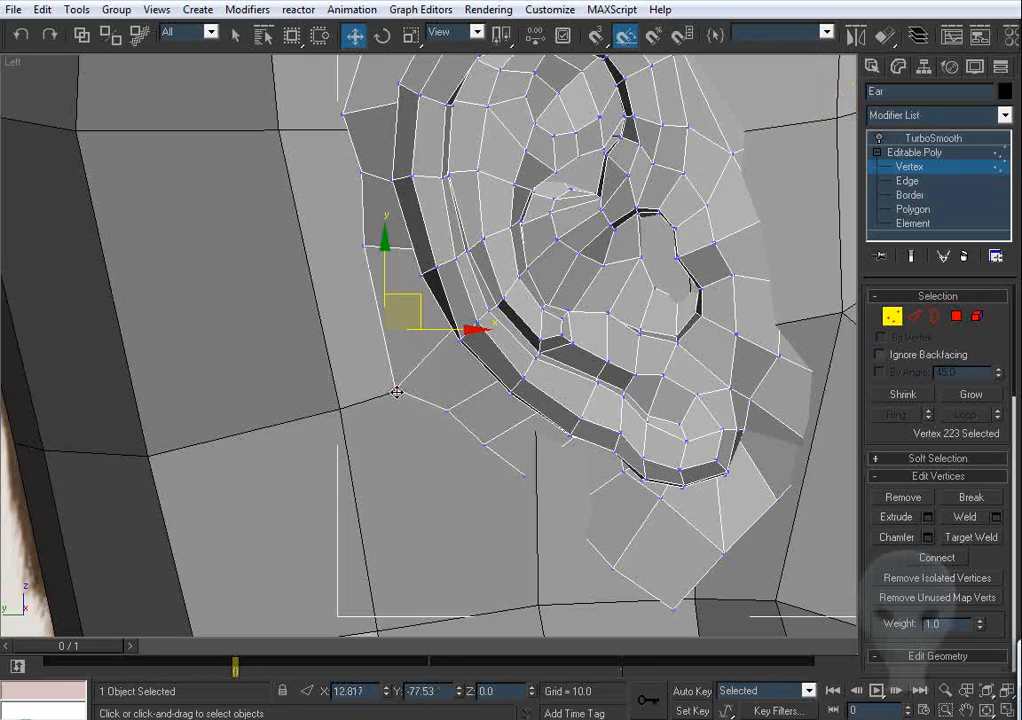
Respace the rear border vertices above it so they follow the ear's outer contour
middle_click_drag(347, 276, 372, 349)
left_click(378, 320)
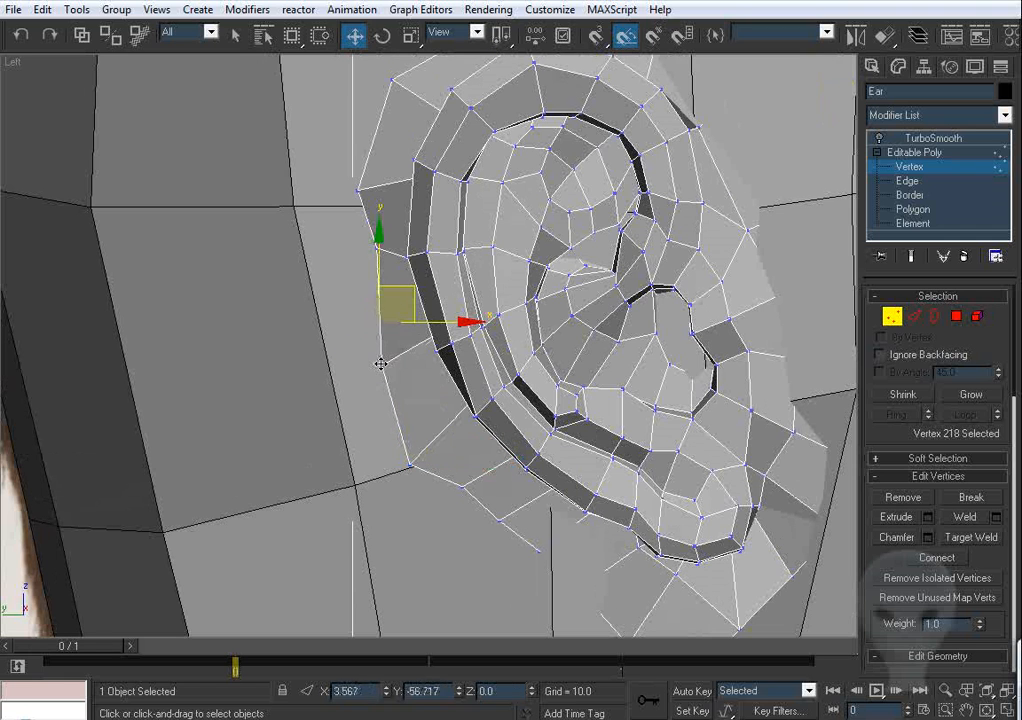
left_click(355, 314)
left_click_drag(377, 250, 360, 281)
Select the border edges below the earlobe and collapse them into a single vertex
middle_click_drag(502, 518, 391, 351)
key("F3")
middle_click_drag(517, 450, 311, 331)
key("F3")
middle_click_drag(406, 376, 421, 386)
middle_click_drag(476, 434, 448, 389)
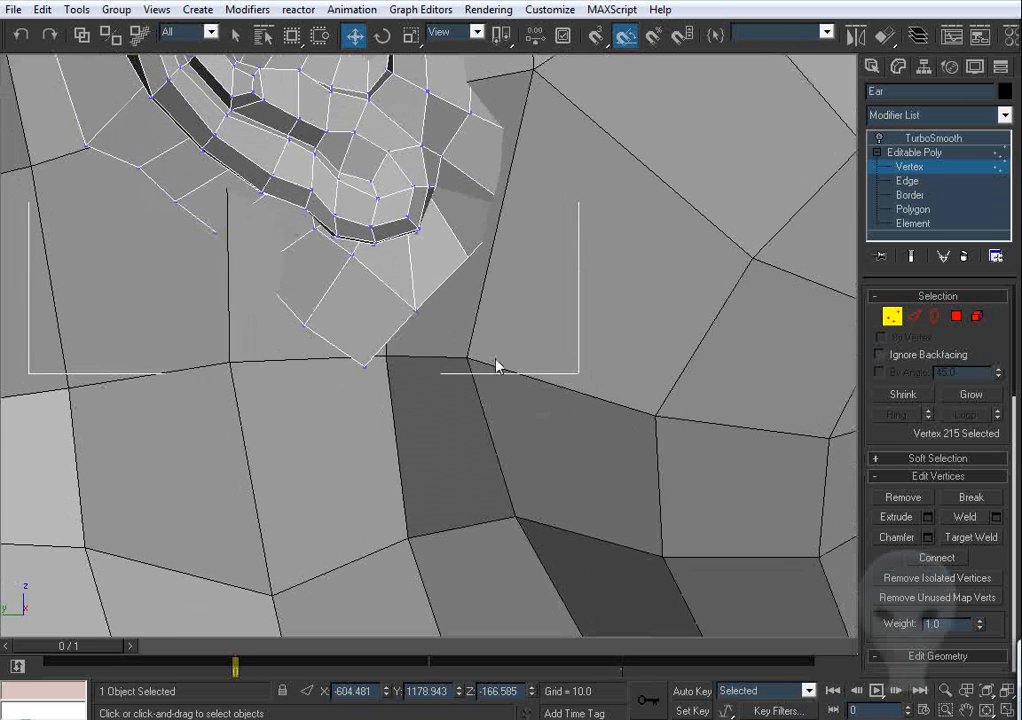
left_click(913, 316)
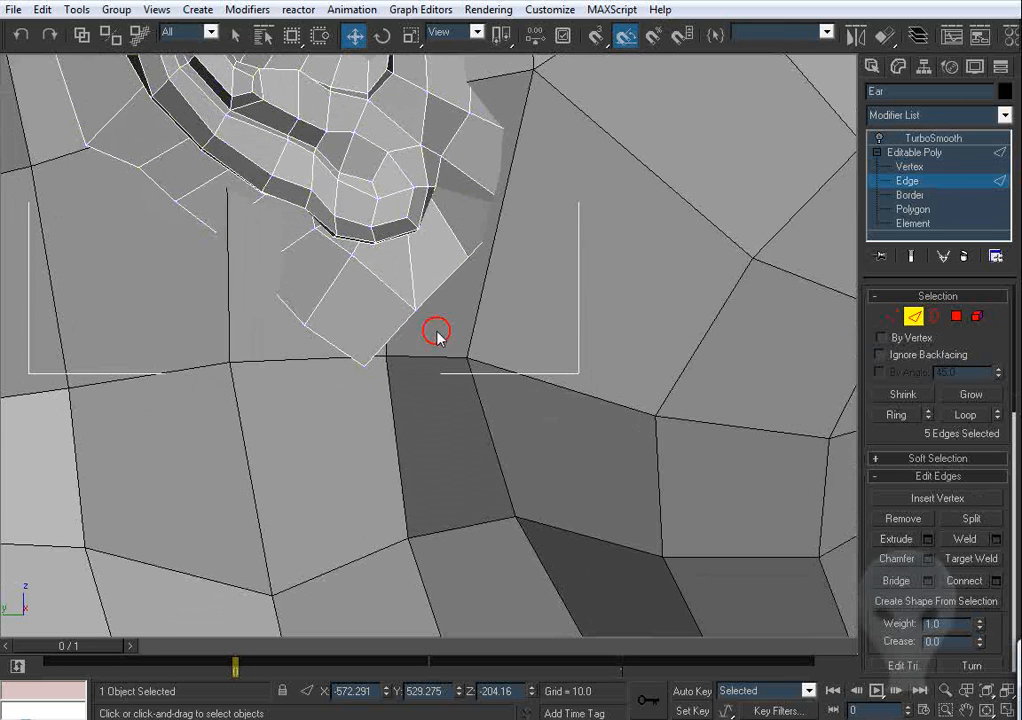
left_click_drag(325, 350, 322, 352)
key("ctrl+alt+c")
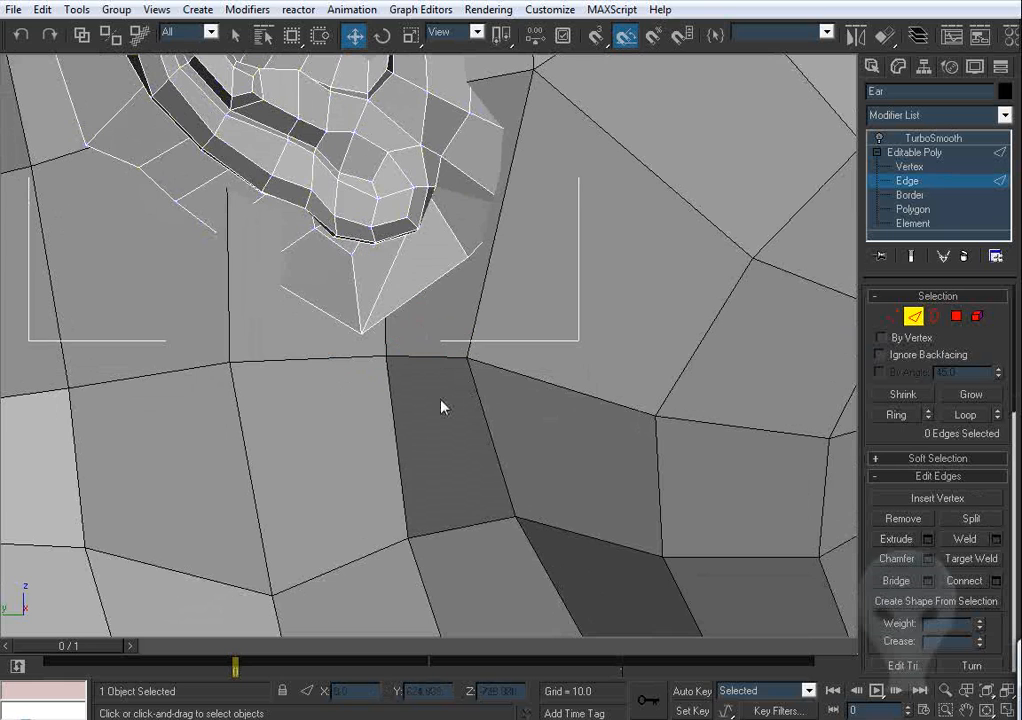
Move the collapsed vertex onto the head's vertical edge below the lobe and lower the neighbouring front border vertex beside it
key("1")
left_click(360, 333)
left_click_drag(392, 317, 420, 311)
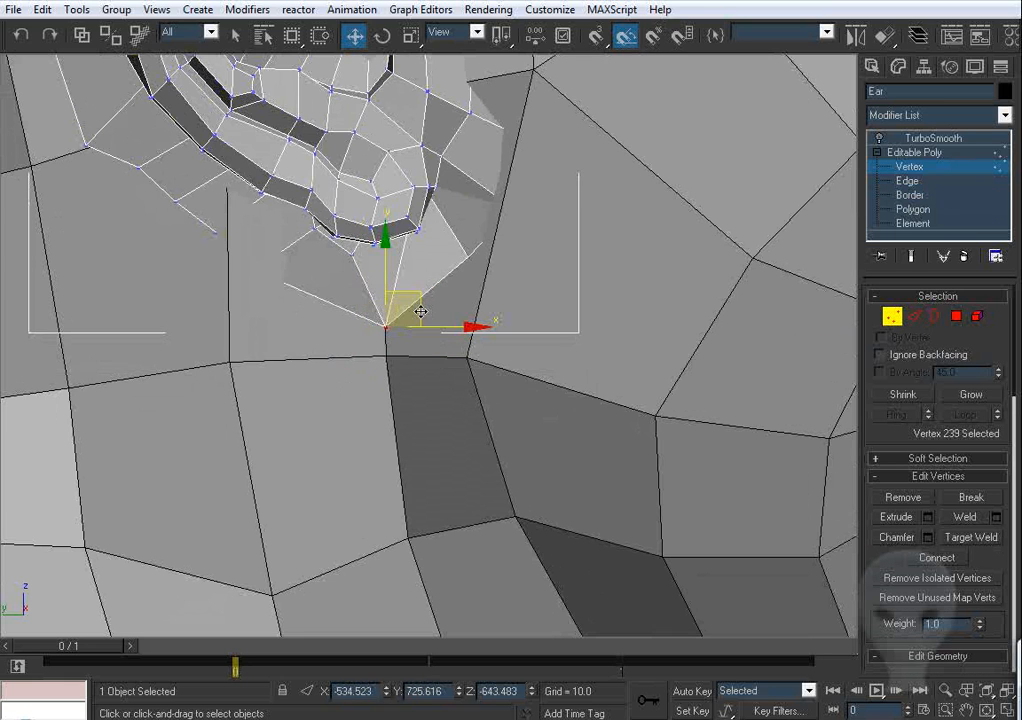
middle_click_drag(420, 311, 403, 326)
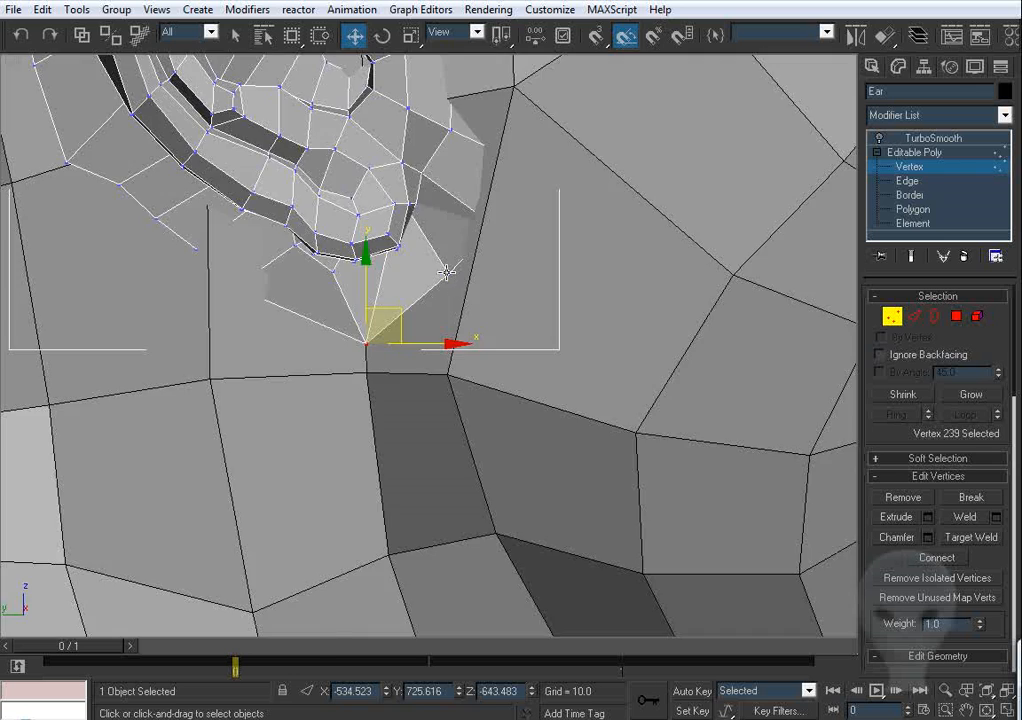
left_click(447, 272)
left_click_drag(448, 272, 436, 333)
Line up the remaining border vertices beneath the earlobe just above the head's horizontal edge
key("F3")
middle_click_drag(300, 313, 408, 357)
key("F3")
key("F3")
left_click_drag(342, 330, 402, 369)
key("F3")
scroll(370, 228, "down", 3)
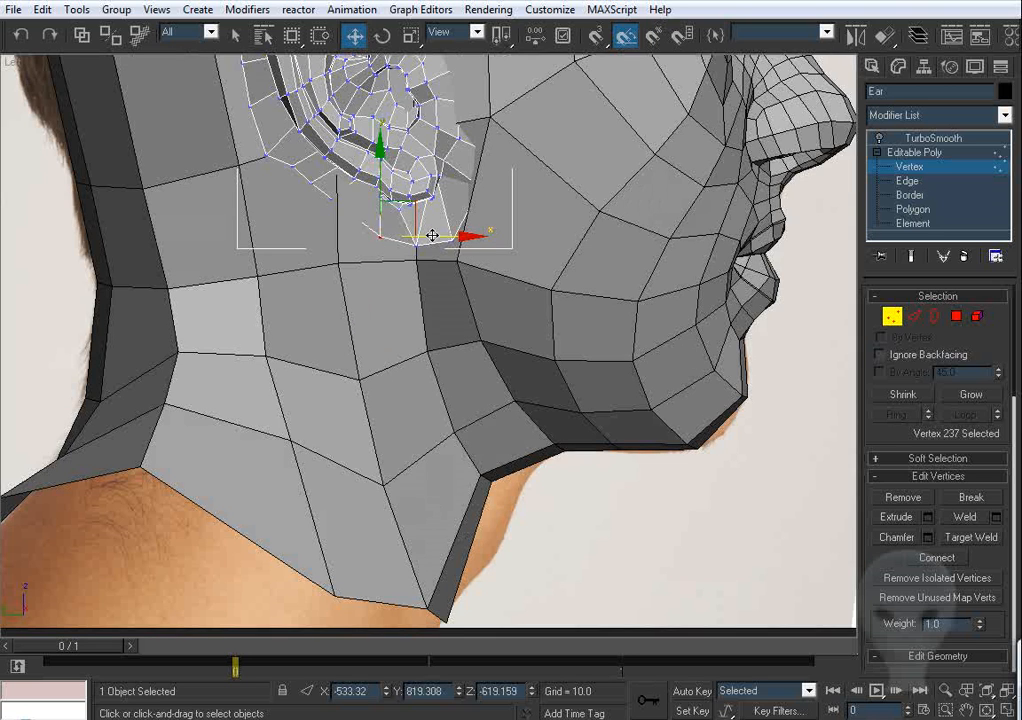
middle_click_drag(476, 330, 481, 365)
left_click(458, 270)
left_click_drag(458, 274, 446, 282)
scroll(457, 283, "up", 3)
left_click(319, 246)
scroll(312, 258, "up", 2)
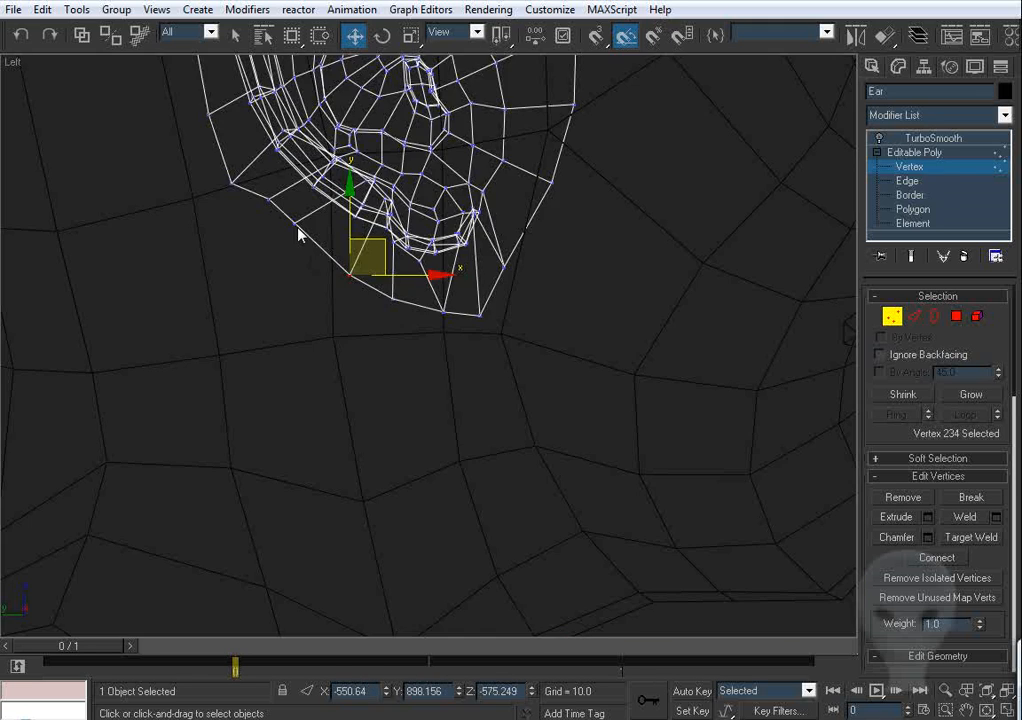
Move the border vertices behind the earlobe down and outward toward the head's edges
left_click_drag(297, 222, 314, 247)
middle_click_drag(314, 247, 325, 268)
left_click(361, 295)
left_click_drag(361, 295, 346, 324)
left_click(411, 337)
left_click(409, 330)
left_click_drag(323, 267, 319, 270)
left_click_drag(281, 218, 267, 241)
Even out the spacing of the ear's lower rear border vertices around the head's horizontal edge
middle_click_drag(235, 165, 306, 305)
left_click_drag(291, 273, 286, 263)
left_click(260, 238)
left_click_drag(280, 212, 275, 208)
left_click_drag(287, 265, 286, 259)
left_click_drag(314, 346, 334, 284)
left_click_drag(338, 381, 315, 347)
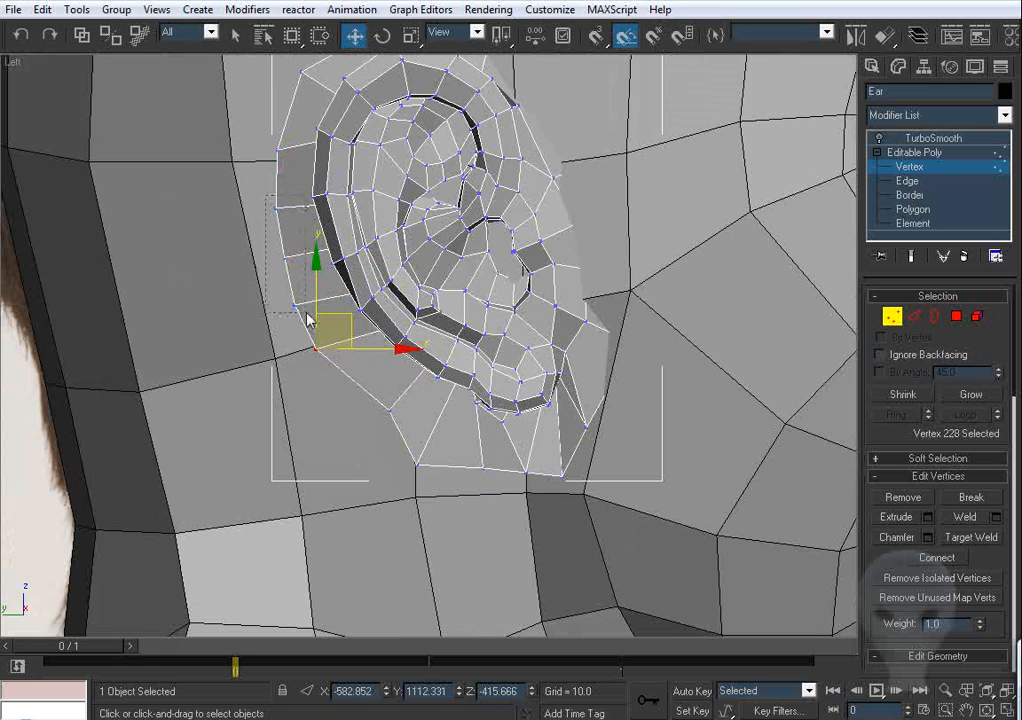
Select the three rear border vertices at mid-ear height and collapse them into one
left_click_drag(308, 320, 308, 292)
key("ctrl+z")
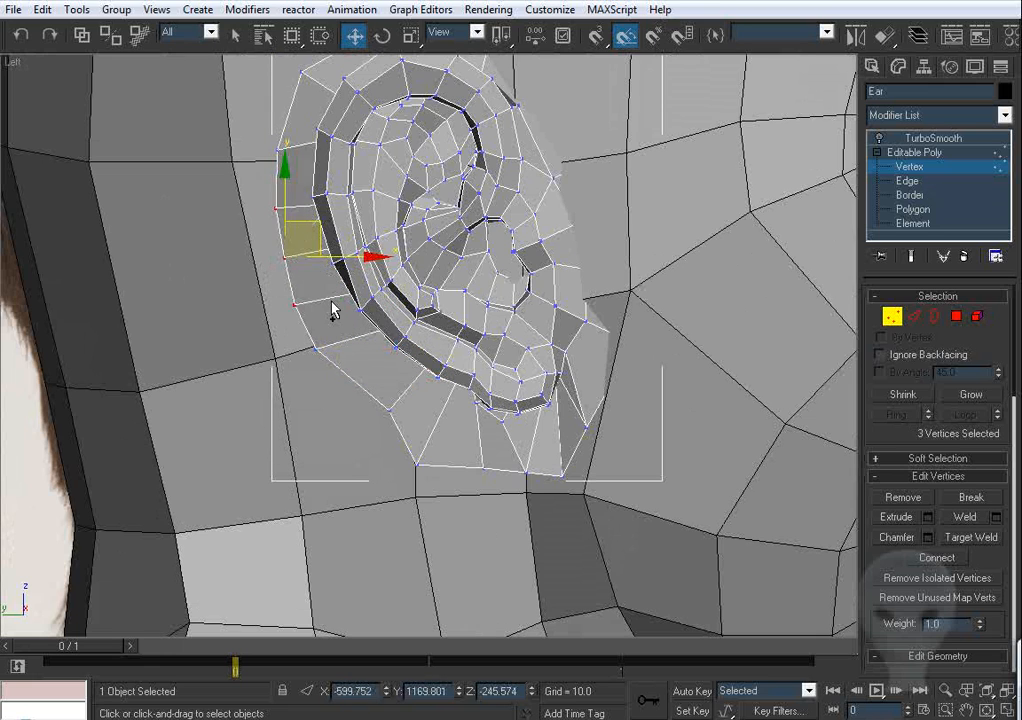
left_click_drag(886, 559, 878, 410)
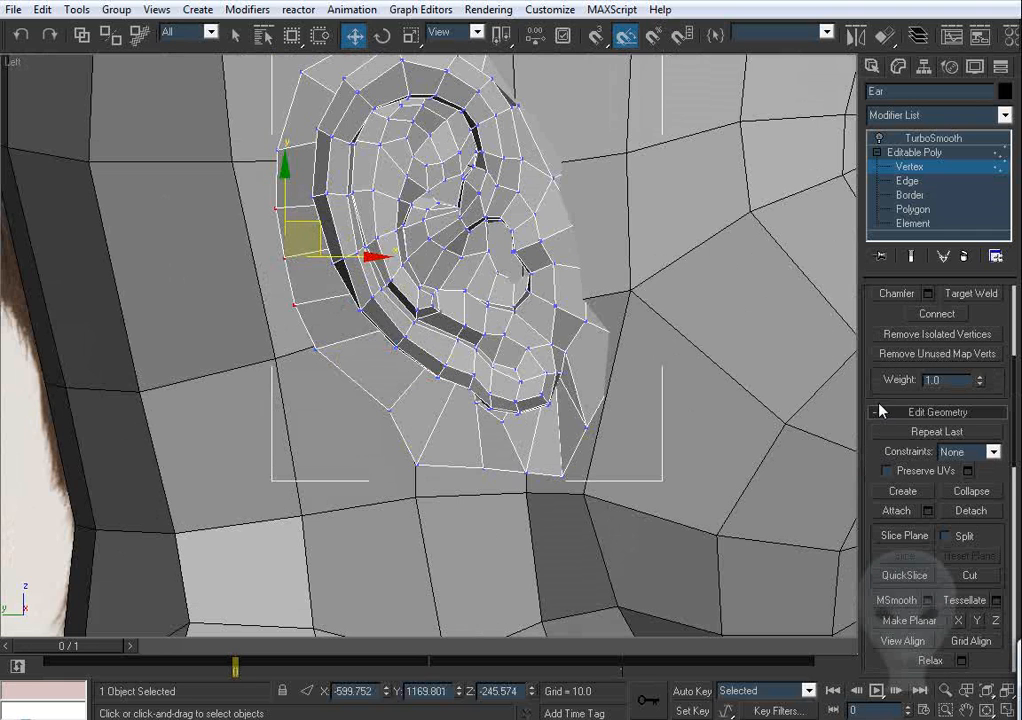
left_click(965, 492)
scroll(395, 271, "up", 2)
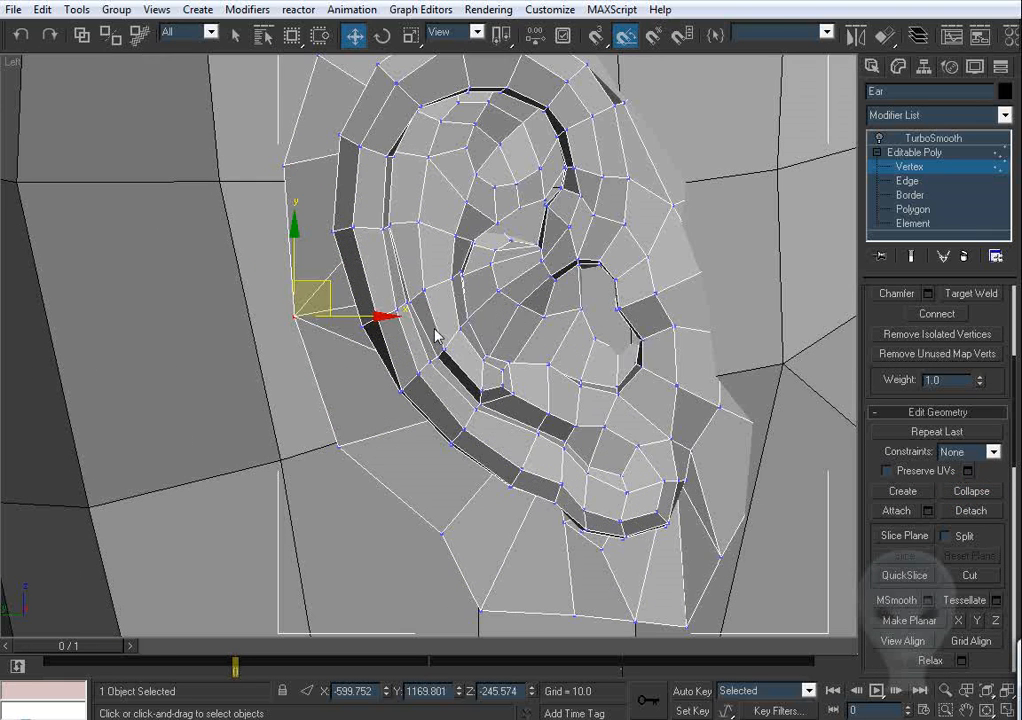
Collapse the three protruding border vertices in front of the ear into a single vertex
scroll(253, 330, "down", 2)
mouse_move(690, 341)
middle_mouse_down()
mouse_move(570, 326)
mouse_move(443, 413)
middle_mouse_up()
key("F3")
mouse_move(521, 400)
middle_mouse_down()
mouse_move(531, 447)
mouse_move(507, 416)
mouse_move(497, 422)
middle_mouse_up()
key("F3")
key("F3")
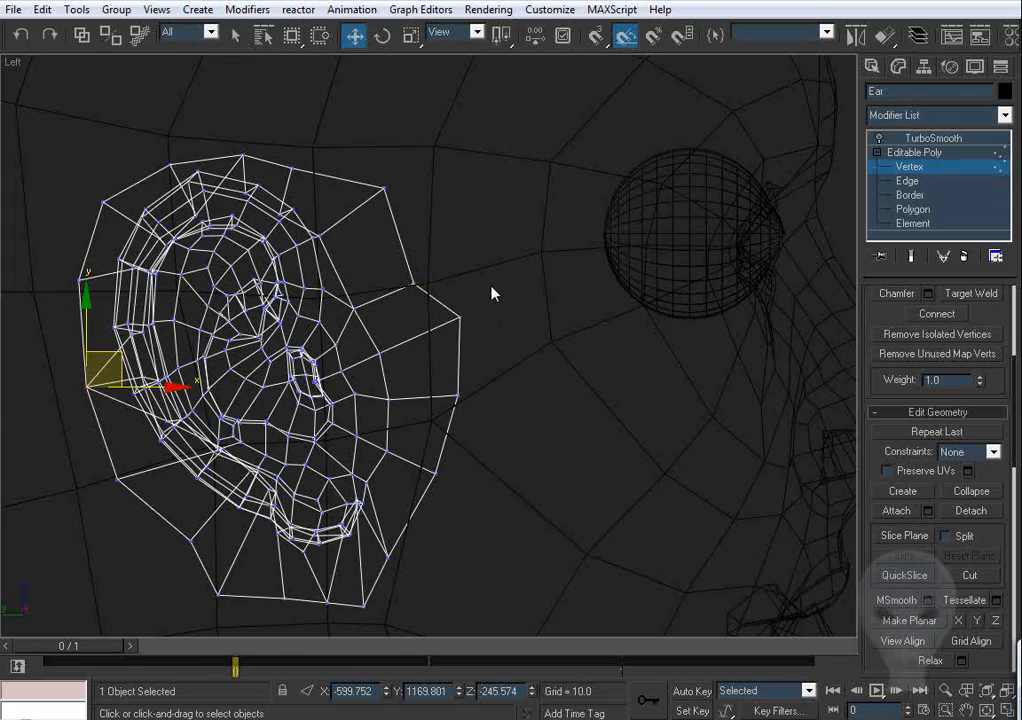
key("F3")
key("F3")
mouse_move(520, 265)
left_mouse_down()
mouse_move(500, 317)
mouse_move(402, 405)
left_mouse_up()
key("ctrl+alt+c")
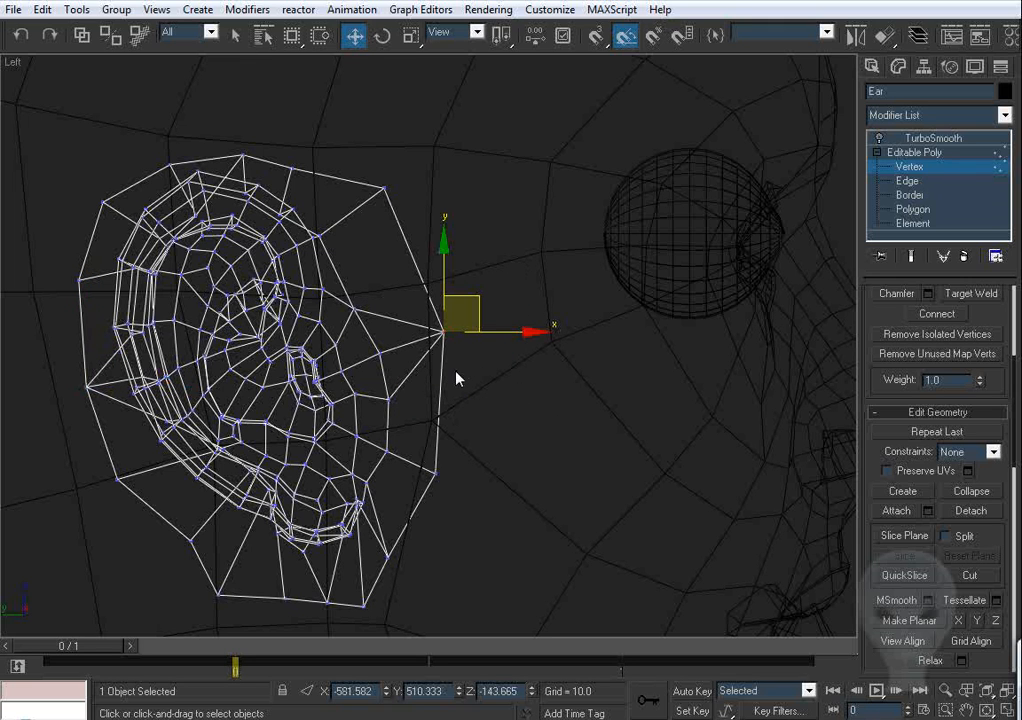
Reposition the collapsed front vertex and the border vertex below it to fit the head surface, checking in the perspective view
mouse_move(482, 318)
left_mouse_down()
mouse_move(434, 324)
mouse_move(445, 324)
left_mouse_up()
key("F3")
key("F3")
key("p")
middle_click_drag(472, 411, 532, 399, "alt")
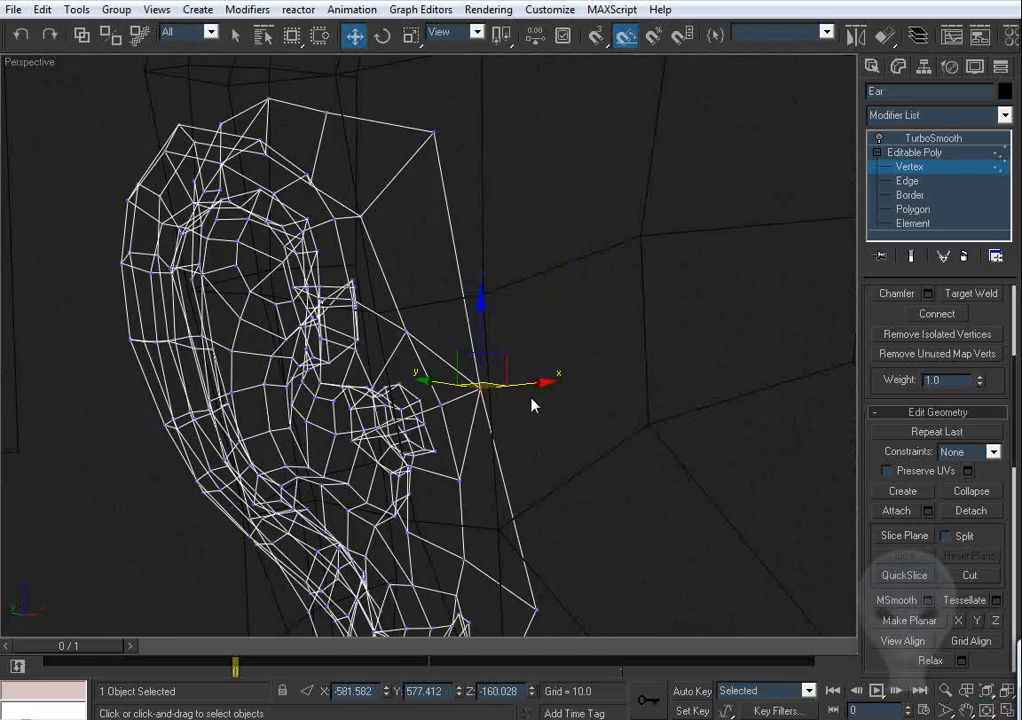
key("F3")
middle_click_drag(529, 514, 531, 373)
key("F3")
key("F3")
left_click(544, 451)
left_click_drag(544, 451, 513, 455)
Pull the border vertices beneath the earlobe along X so they follow the head's surface
middle_click_drag(513, 455, 502, 296, "alt")
left_click(498, 277)
left_click_drag(499, 279, 507, 302)
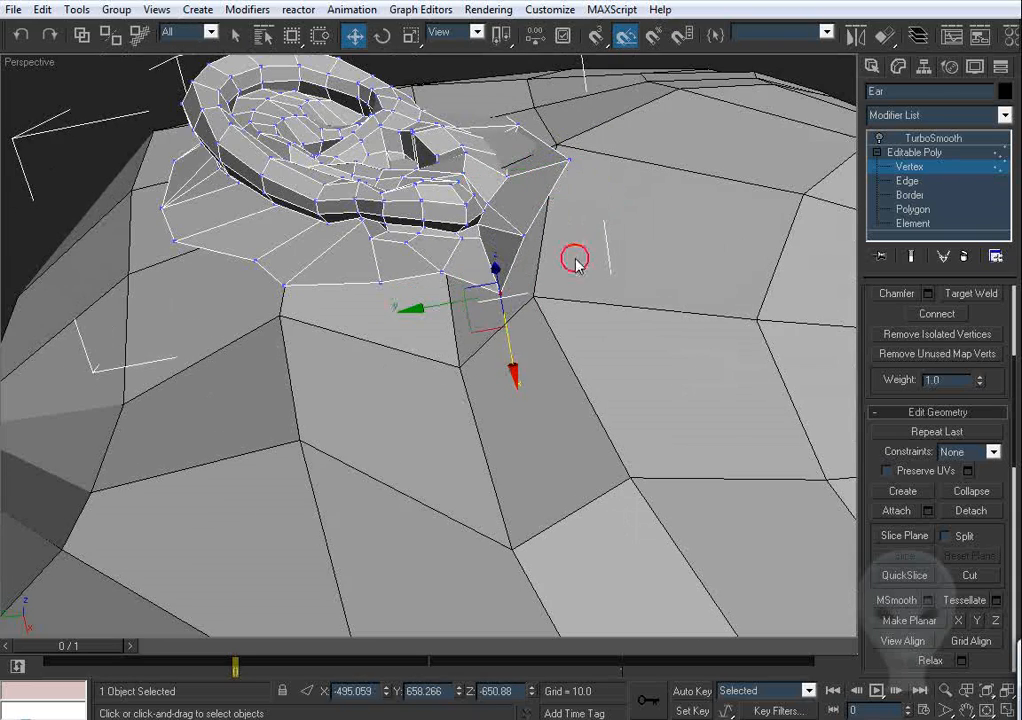
left_click(440, 267)
left_click_drag(440, 267, 452, 331)
middle_click_drag(452, 331, 421, 345, "alt")
left_click_drag(369, 346, 383, 418)
Adjust the inner vertices under and behind the earlobe to smooth the transition toward the head
middle_click_drag(508, 272, 458, 364)
left_click_drag(356, 374, 390, 388)
left_click(423, 374)
left_click(437, 358)
left_click_drag(440, 346, 447, 388)
middle_click_drag(447, 388, 487, 349, "alt")
left_click(305, 379)
left_click_drag(315, 390, 326, 408)
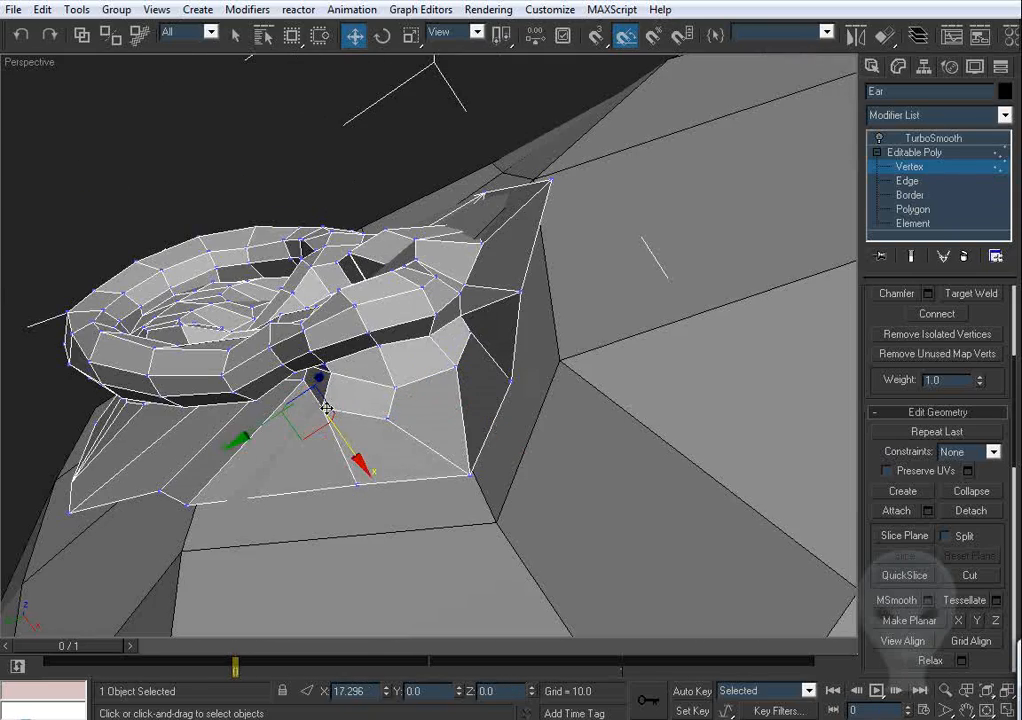
middle_click_drag(326, 408, 493, 424, "alt")
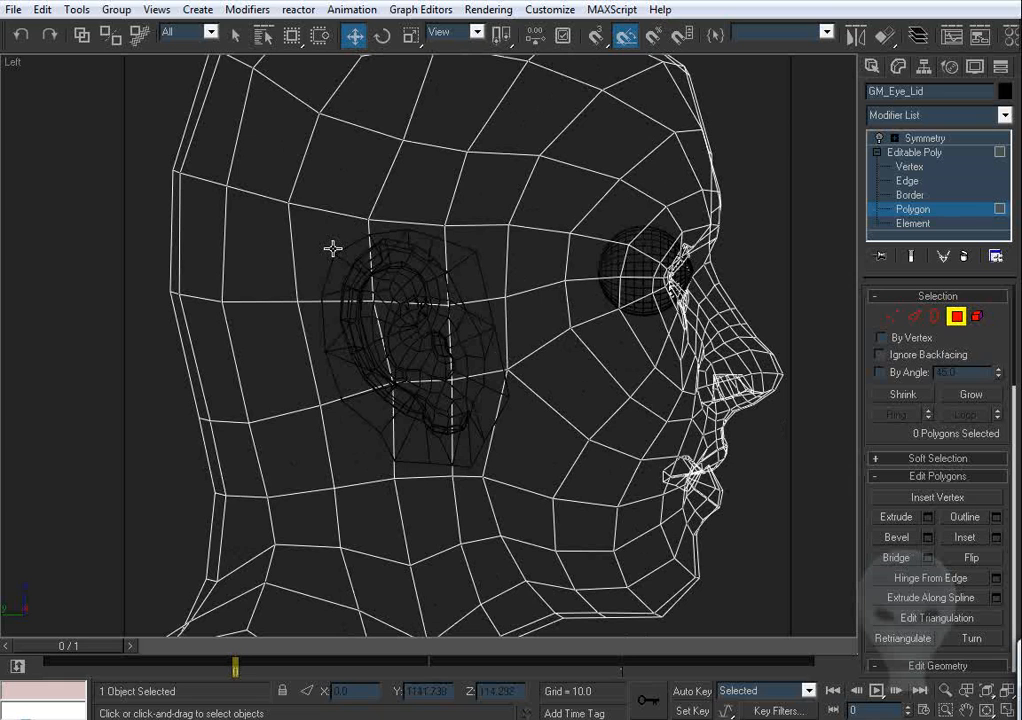
Select the block of nine head polygons behind the ear and delete them to open a hole
left_click(333, 248)
left_click(411, 267, "ctrl")
left_click(481, 274, "ctrl")
left_click(451, 324, "ctrl")
left_click(408, 338, "ctrl")
left_click(347, 338, "ctrl")
left_click(354, 399, "ctrl")
left_click(488, 413, "ctrl")
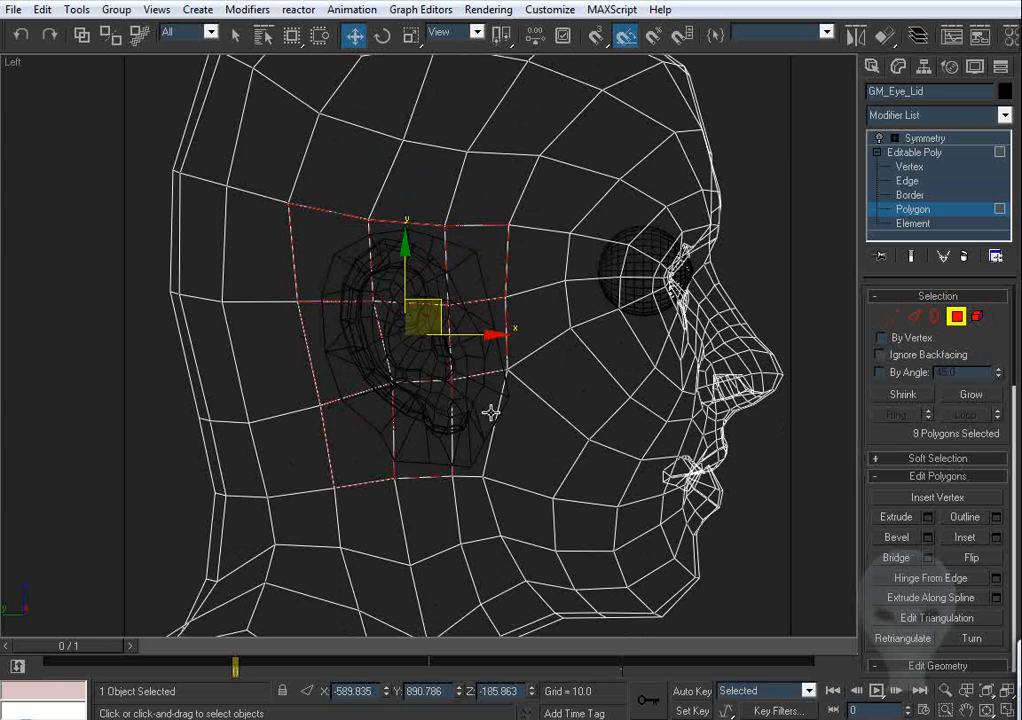
left_click(435, 435, "ctrl")
key("p")
key("ctrl+r")
mouse_move(495, 399)
left_mouse_down()
mouse_move(486, 356)
mouse_move(470, 371)
mouse_move(452, 344)
mouse_move(463, 360)
mouse_move(463, 316)
mouse_move(579, 281)
left_mouse_up()
key("F3")
key("Delete")
Select the hole's border in the left view and scale a copy inward to form a new ring of polygons
key("l")
key("w")
left_click(935, 316)
left_click(593, 251)
left_click(411, 36)
middle_click_drag(491, 338, 476, 358)
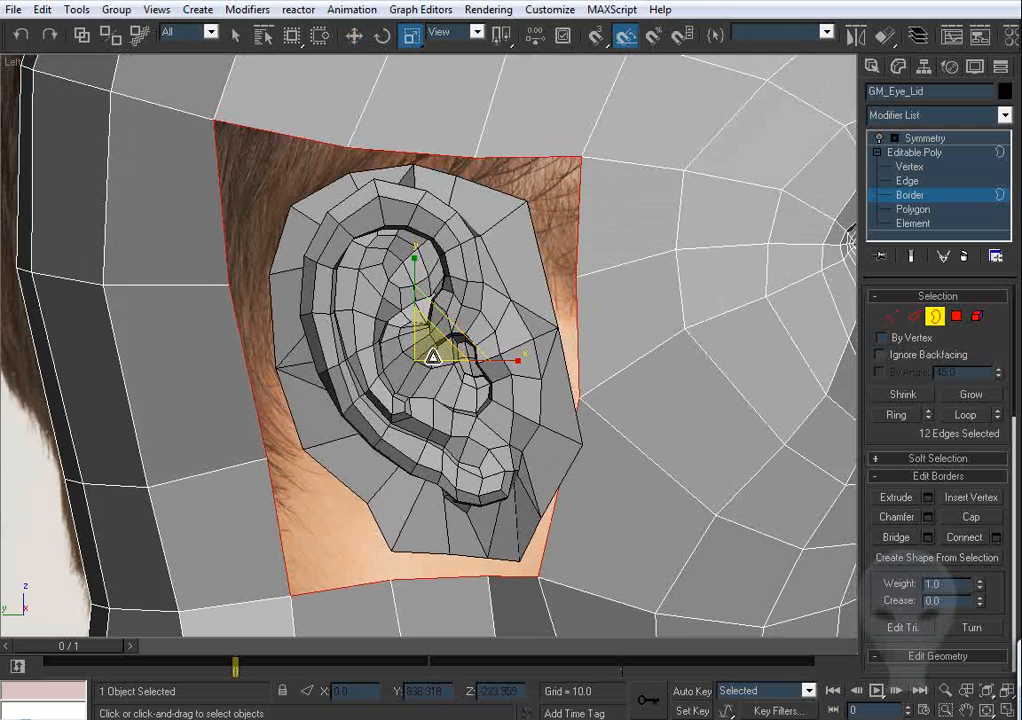
left_click_drag(425, 354, 422, 374)
Switch the head to vertex editing and turn on 3D snapping with only the Vertex snap option enabled
left_click(892, 317)
middle_click_drag(577, 223, 558, 241)
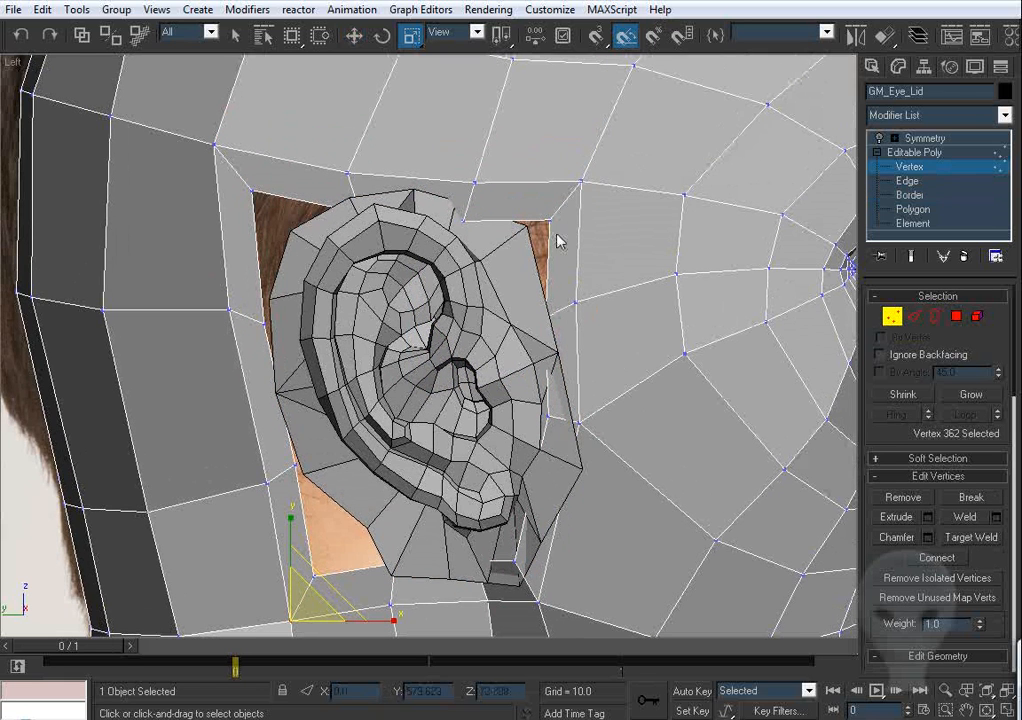
middle_click_drag(421, 242, 463, 297)
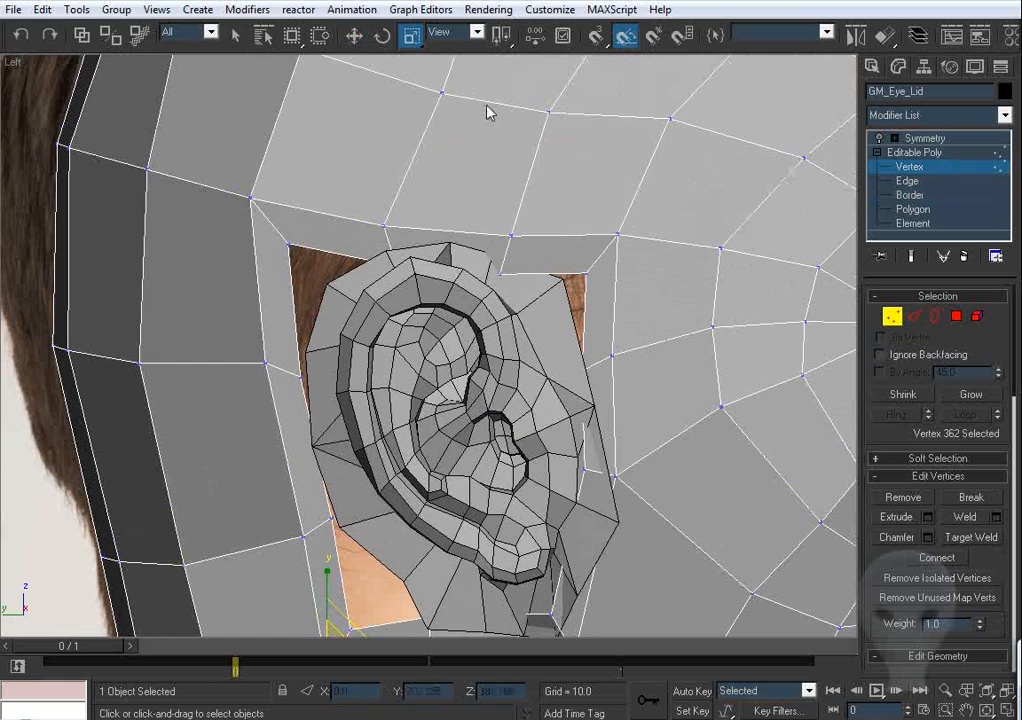
right_click(594, 40)
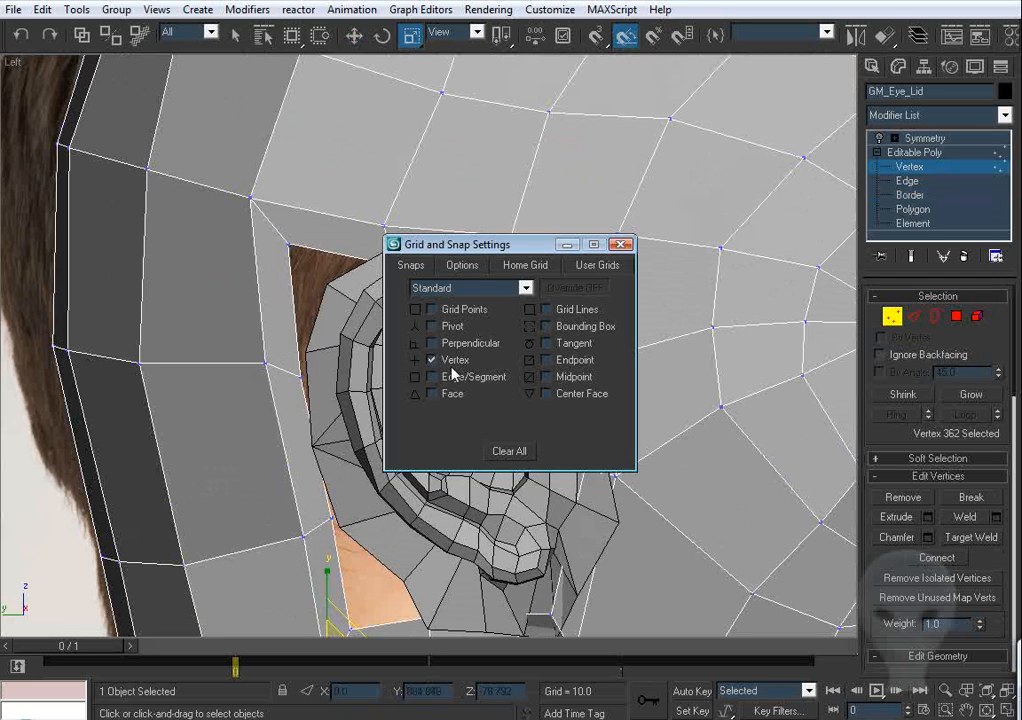
left_click(620, 245)
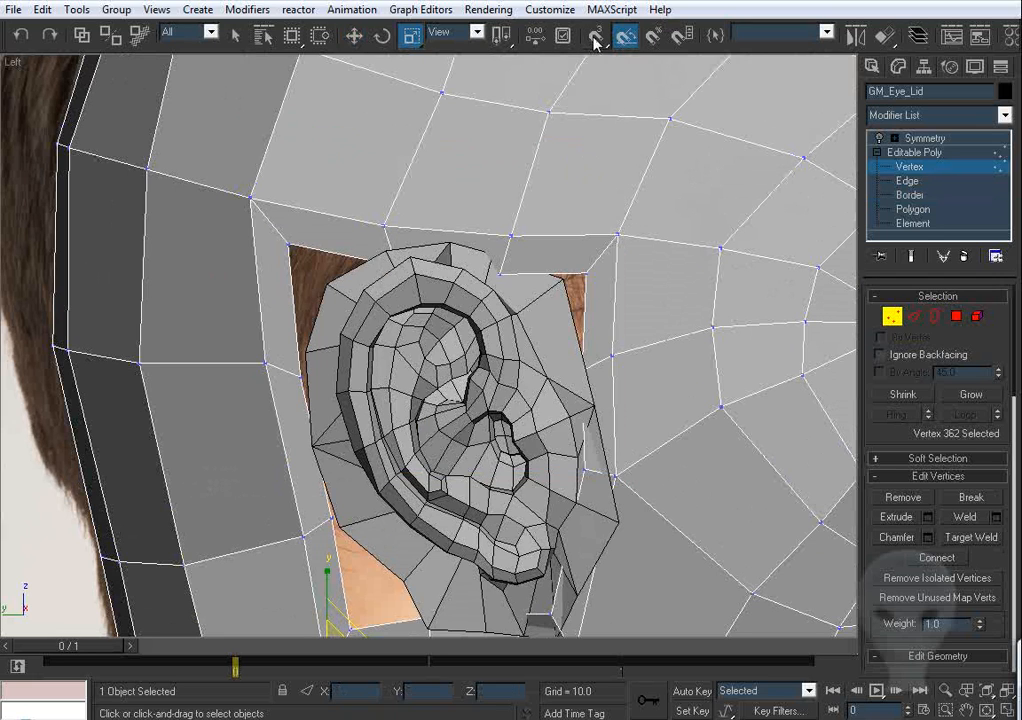
Snap the hole's upper rear corner vertex and the adjacent top vertex onto the matching ear border vertices
left_click(290, 245)
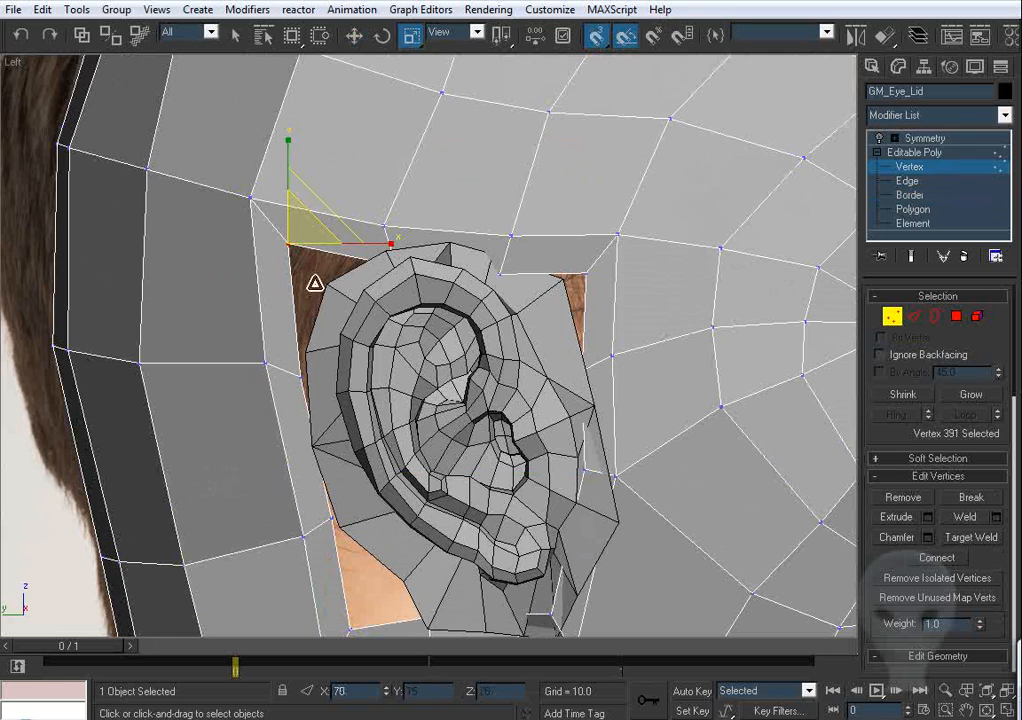
left_click(355, 37)
left_click_drag(288, 243, 326, 283)
middle_click_drag(383, 231, 381, 294)
scroll(385, 310, "up", 2)
key("F3")
key("F3")
left_click_drag(379, 326, 365, 304)
key("F3")
Snap the next top vertex and the upper front corner vertex of the hole onto the ear's border vertices
middle_click_drag(532, 313, 522, 325)
key("F3")
key("F3")
left_click_drag(514, 346, 513, 330)
key("F3")
middle_click_drag(584, 351, 500, 318)
key("F3")
key("F3")
left_click_drag(552, 314, 520, 322)
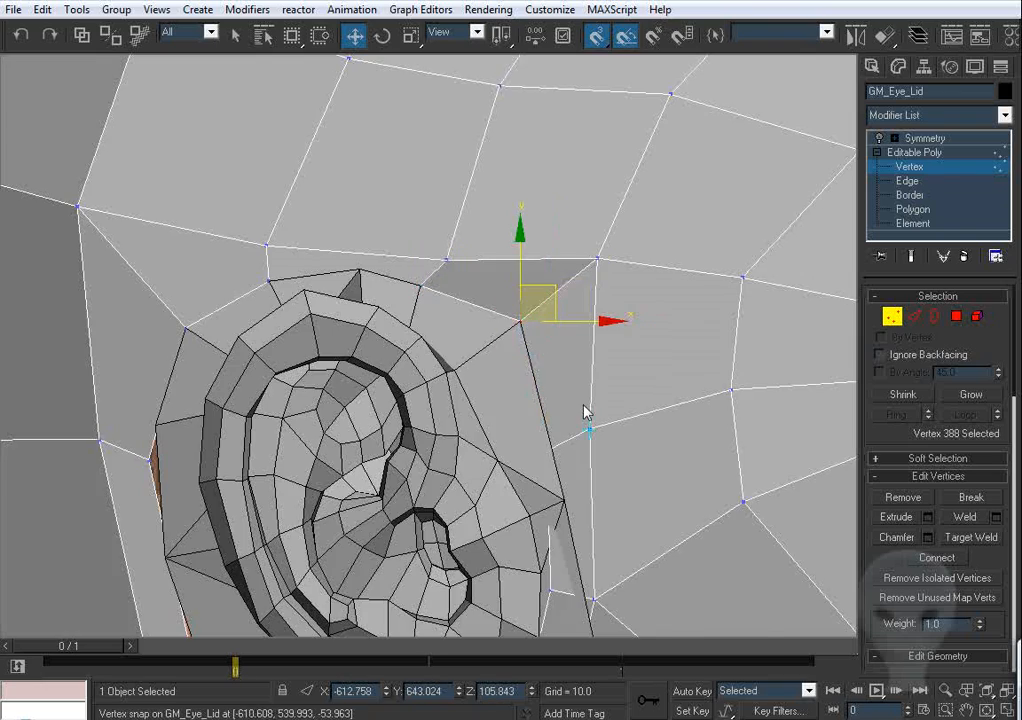
Snap the hole's front vertex below the upper corner onto the corresponding ear border vertex
key("F3")
middle_click_drag(585, 412, 524, 318)
key("F3")
left_click(495, 376)
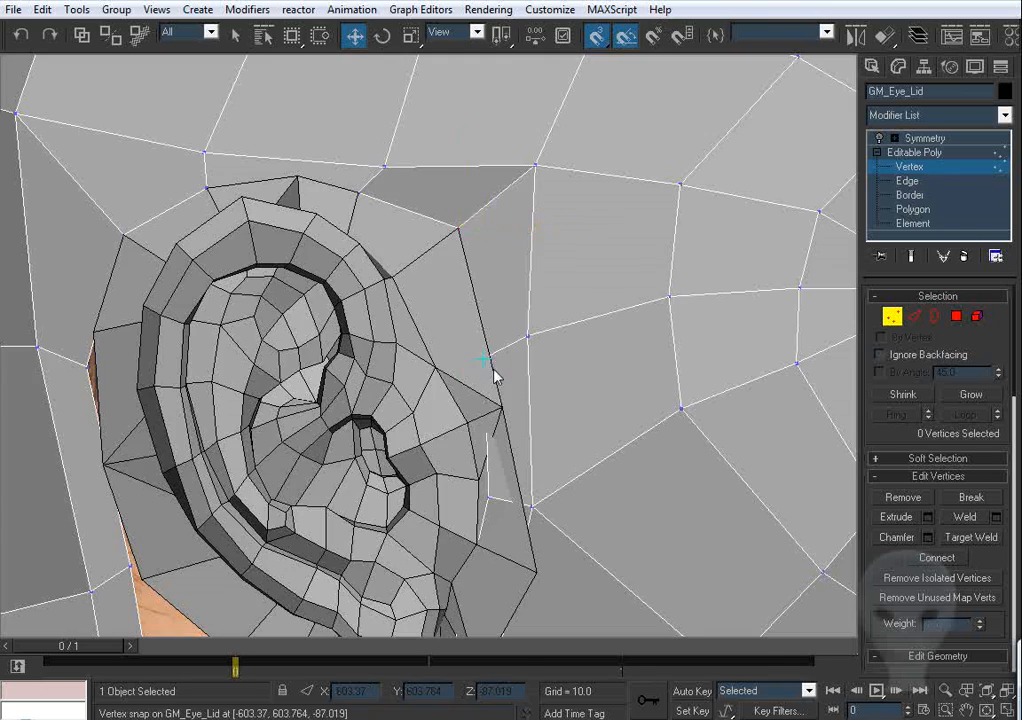
key("F3")
left_click_drag(484, 359, 502, 405)
key("F3")
middle_click_drag(578, 509, 522, 298)
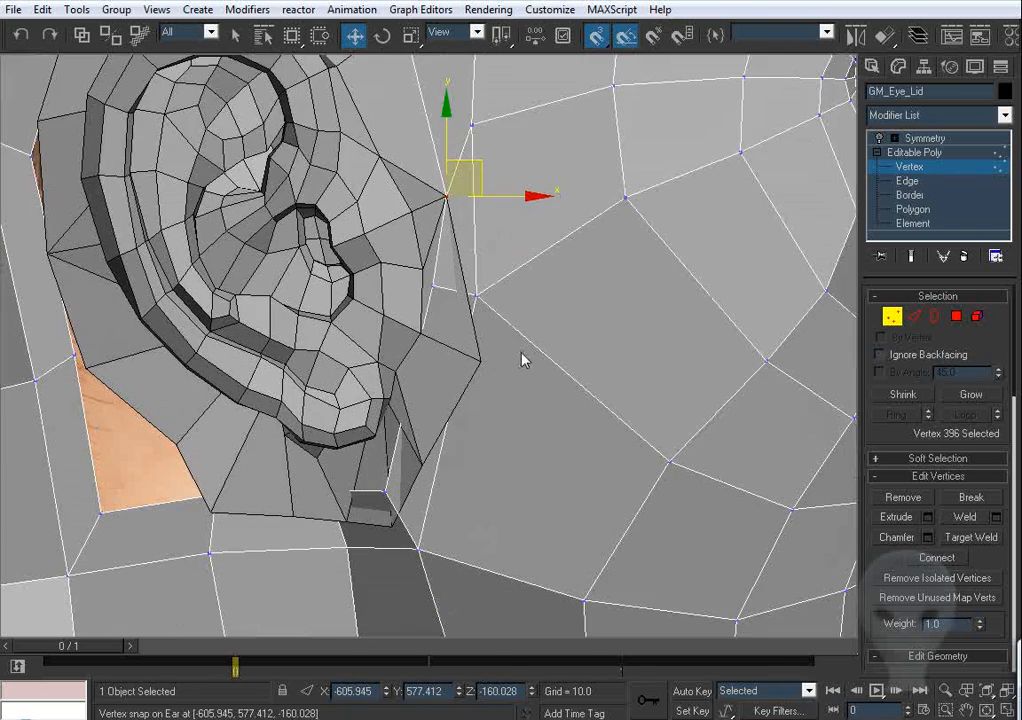
Snap the hole's lower front vertex onto the ear's border corner and select the two head vertices below the earlobe
mouse_move(447, 311)
left_mouse_down()
mouse_move(424, 314)
mouse_move(486, 356)
left_mouse_up()
key("F3")
key("F3")
middle_click_drag(456, 417, 538, 281)
key("F3")
key("F3")
key("F3")
key("F3")
left_click_drag(587, 235, 480, 338)
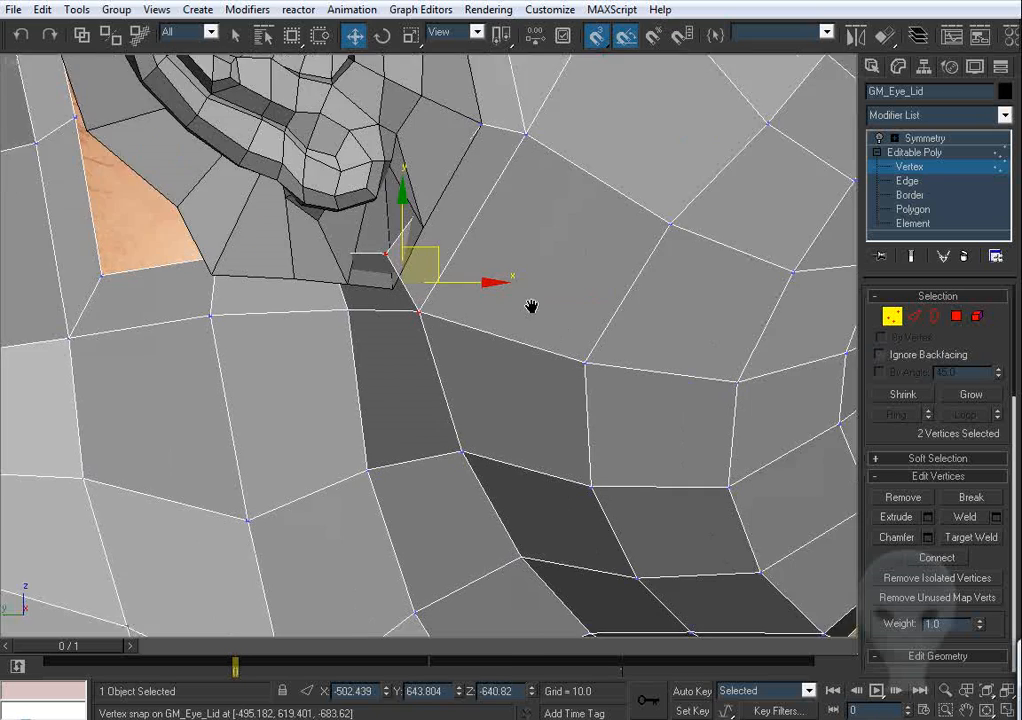
key("F3")
key("F3")
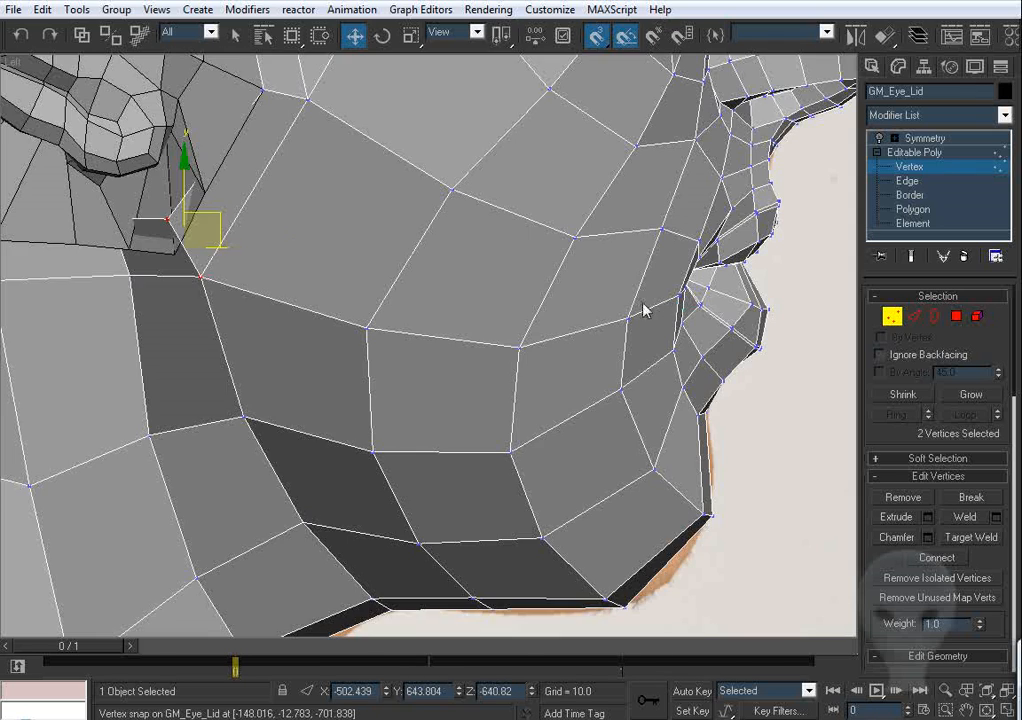
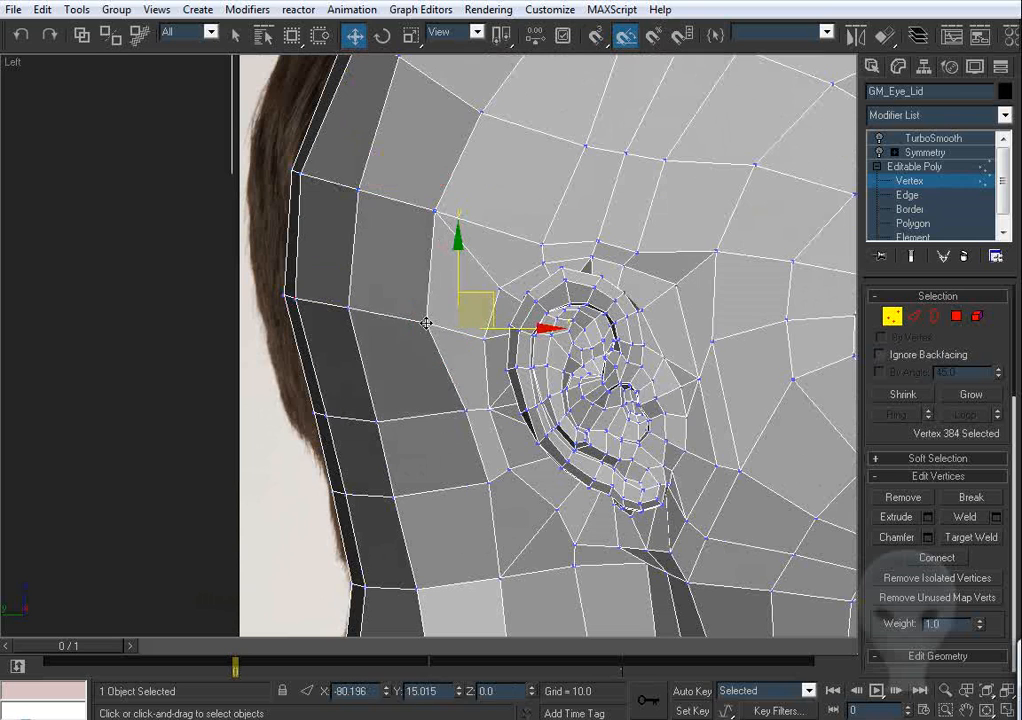
Shift the two head vertices directly behind the lower half of the ear slightly backward to even out the spacing
left_click(566, 167)
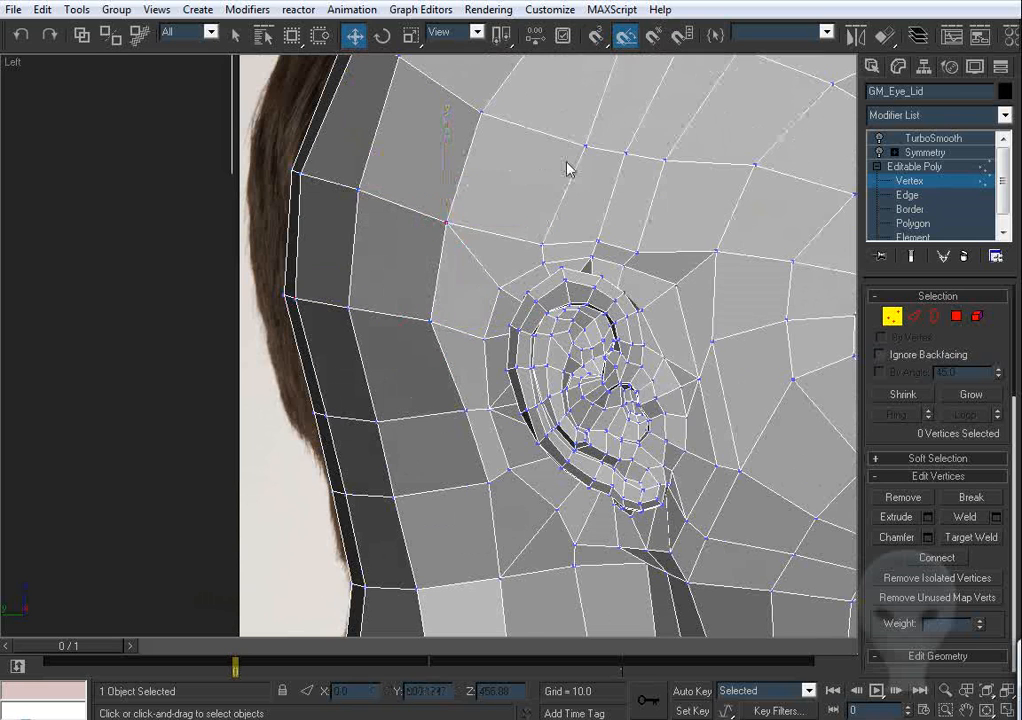
middle_click_drag(541, 160, 456, 260)
scroll(448, 285, "down", 2)
middle_click_drag(425, 365, 475, 220)
scroll(470, 250, "up", 2)
left_click(464, 282)
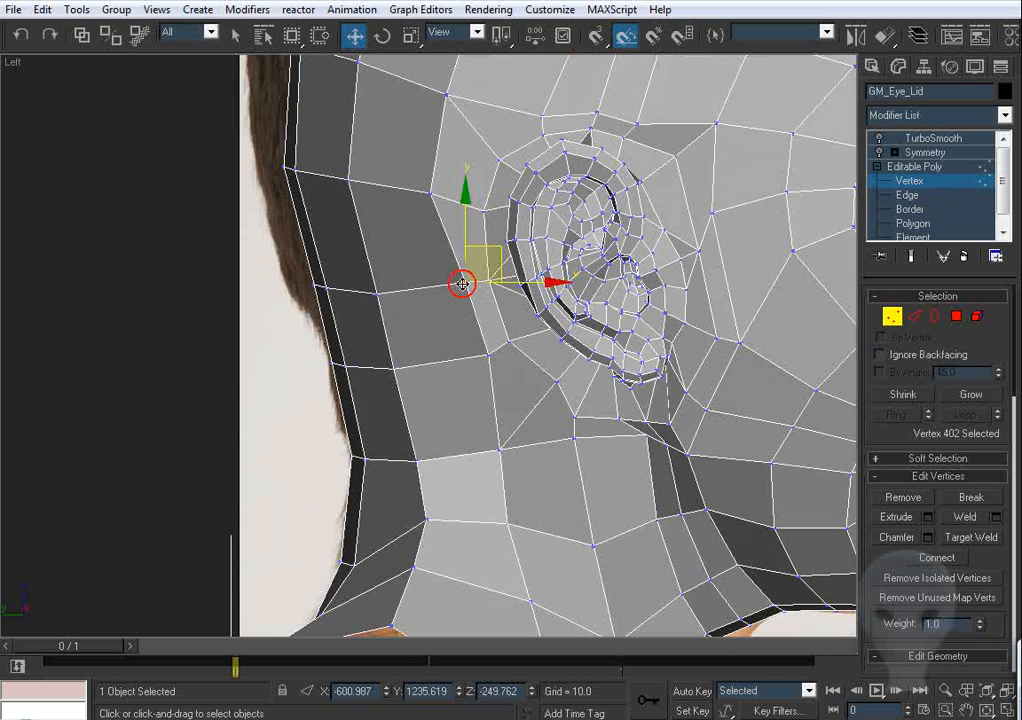
left_click_drag(449, 288, 452, 288)
left_click(462, 315)
left_click_drag(488, 354, 472, 358)
left_click(425, 352)
Select the row of three vertices at the back of the head level with the ear and shift them slightly outward
middle_click_drag(402, 259, 429, 255)
left_click_drag(429, 256, 279, 303)
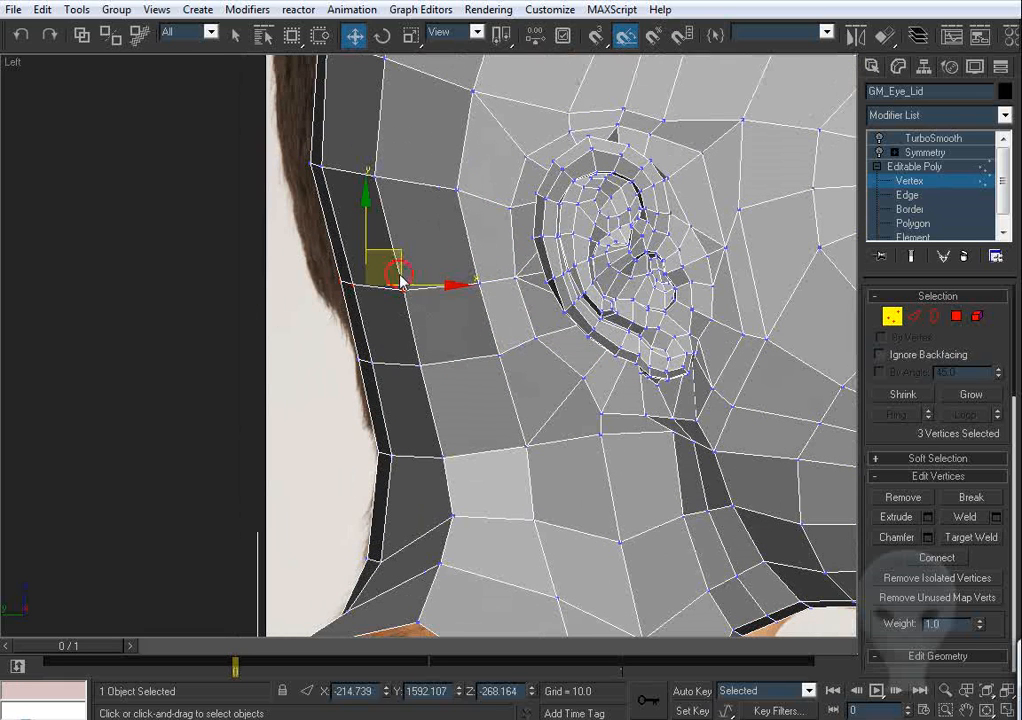
left_click(399, 274)
key("ctrl+z")
left_click_drag(398, 257, 393, 256)
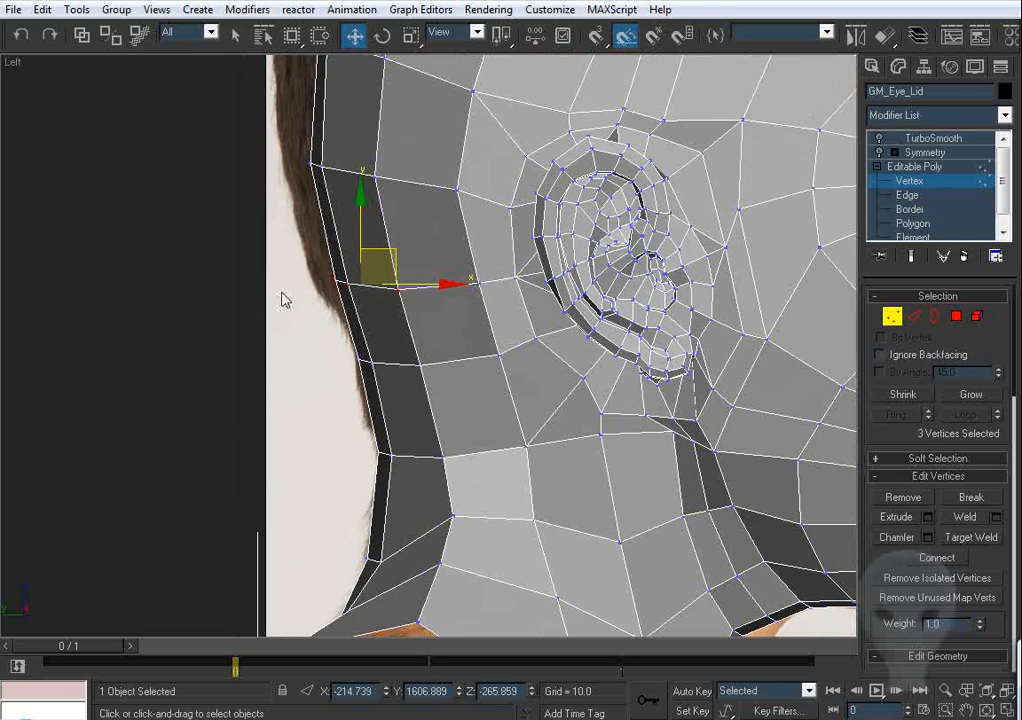
Move the two vertices below and behind the earlobe up and backward to smooth the loop around the ear
middle_click_drag(471, 302, 354, 317)
middle_click_drag(533, 240, 506, 199)
middle_click_drag(579, 306, 511, 311)
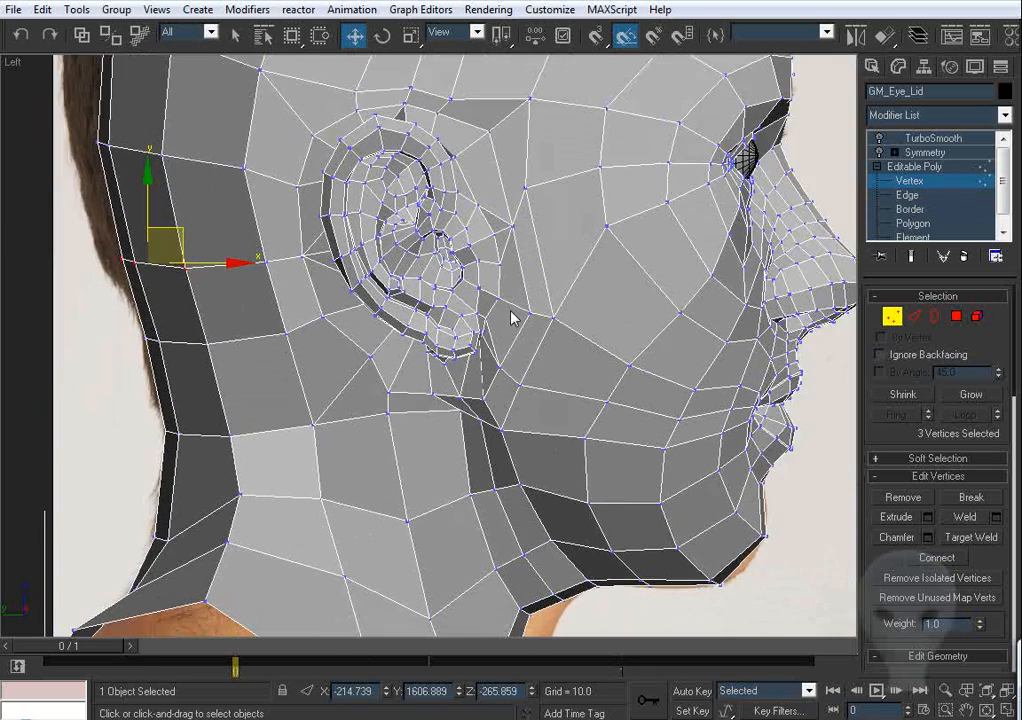
scroll(511, 311, "up", 3)
middle_click_drag(422, 480, 546, 311)
scroll(546, 311, "down", 2)
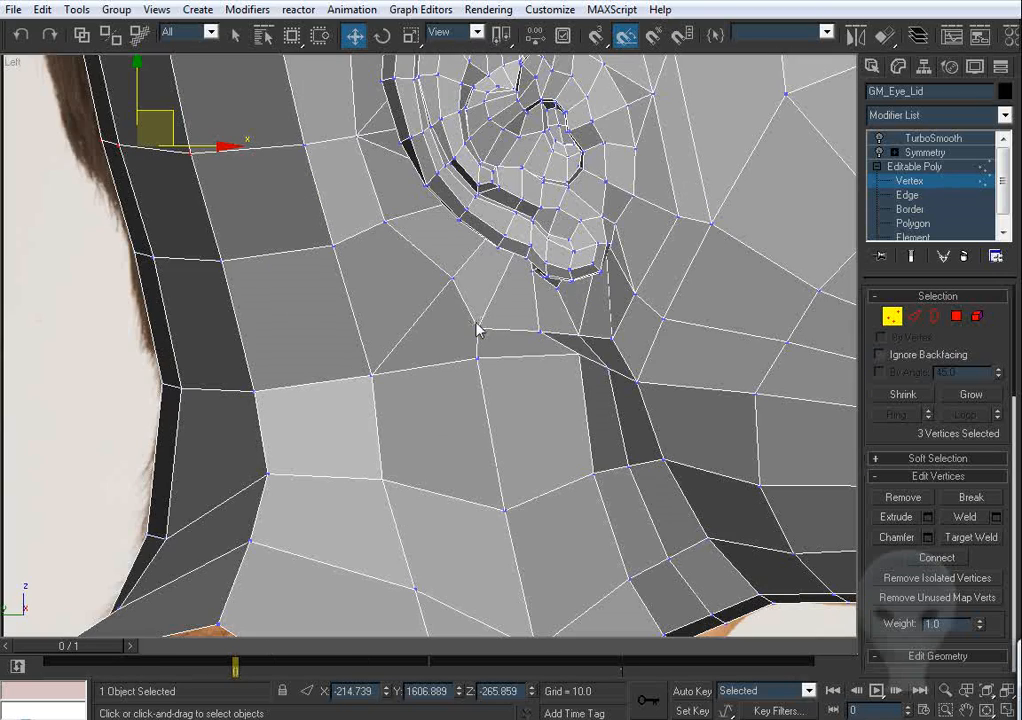
left_click_drag(479, 328, 427, 280)
left_click(448, 294)
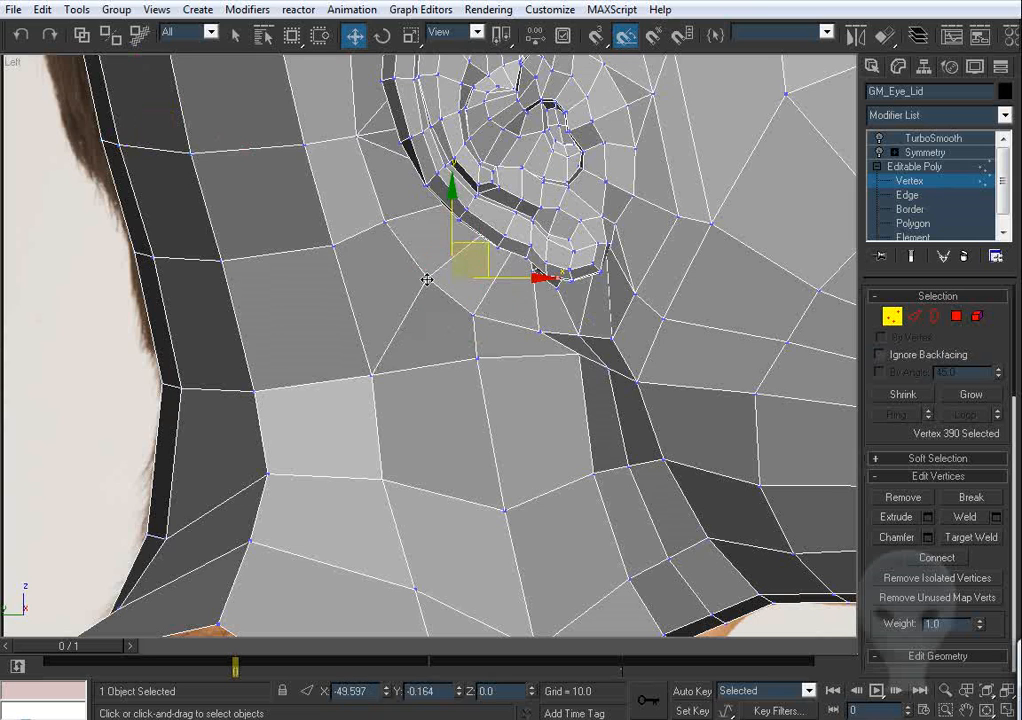
Nudge the two neck vertices behind the ear slightly upward and lower the neck vertex beneath the earlobe
left_click(366, 388)
left_click_drag(372, 375, 366, 370)
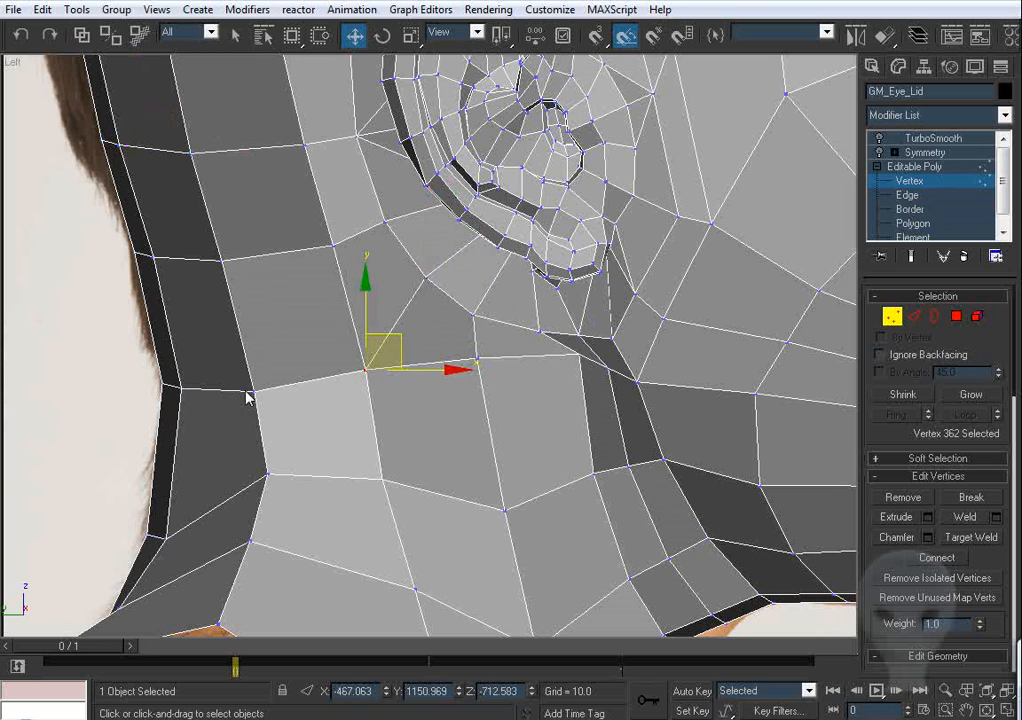
left_click_drag(250, 390, 252, 378)
left_click(403, 321)
middle_click_drag(444, 328, 370, 317)
left_click_drag(404, 347, 404, 373)
In a perspective view, move the vertex behind the jaw corner, just below the earlobe, down and backward
key("p")
right_click(535, 311)
left_click(610, 250)
scroll(440, 348, "up", 5)
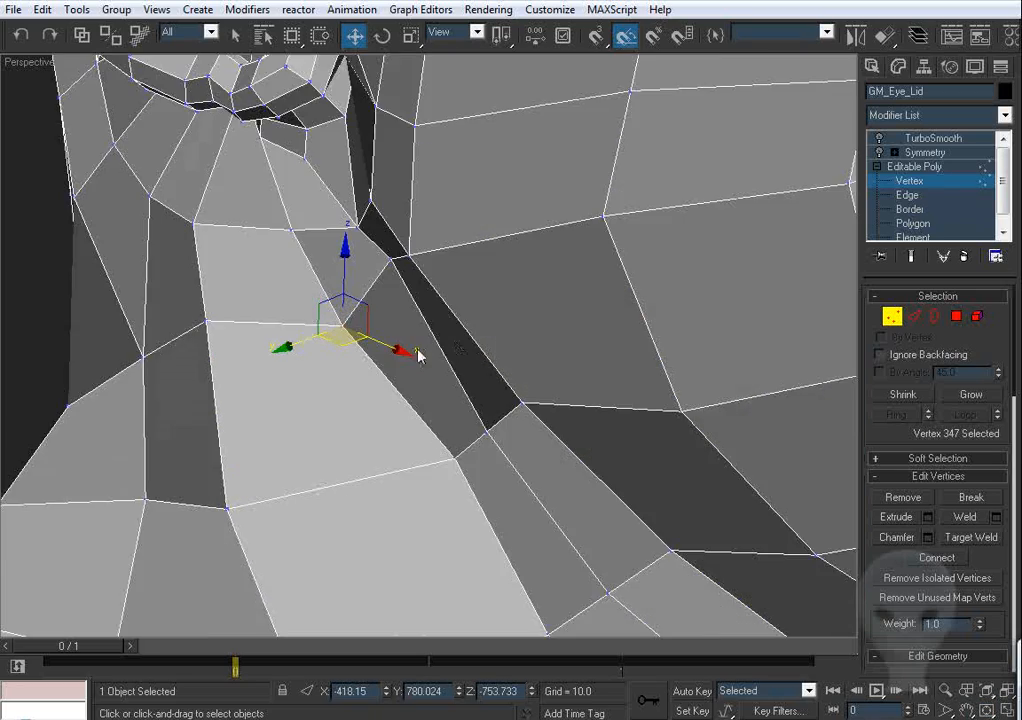
middle_click_drag(416, 351, 463, 335, "alt")
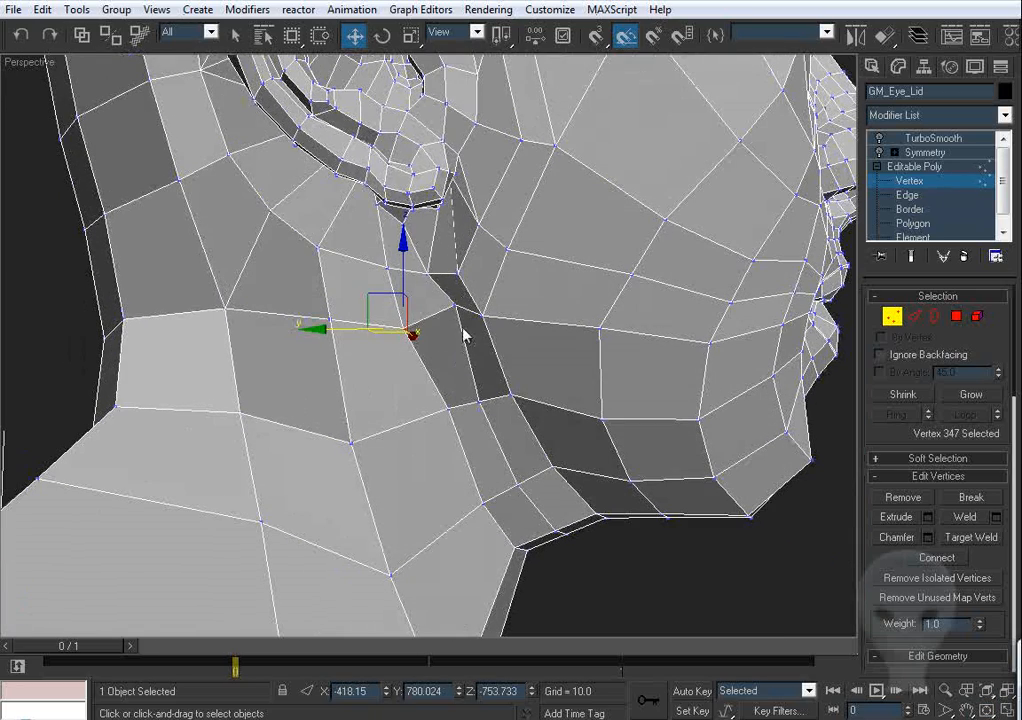
left_click(458, 310)
left_click_drag(430, 270, 424, 300)
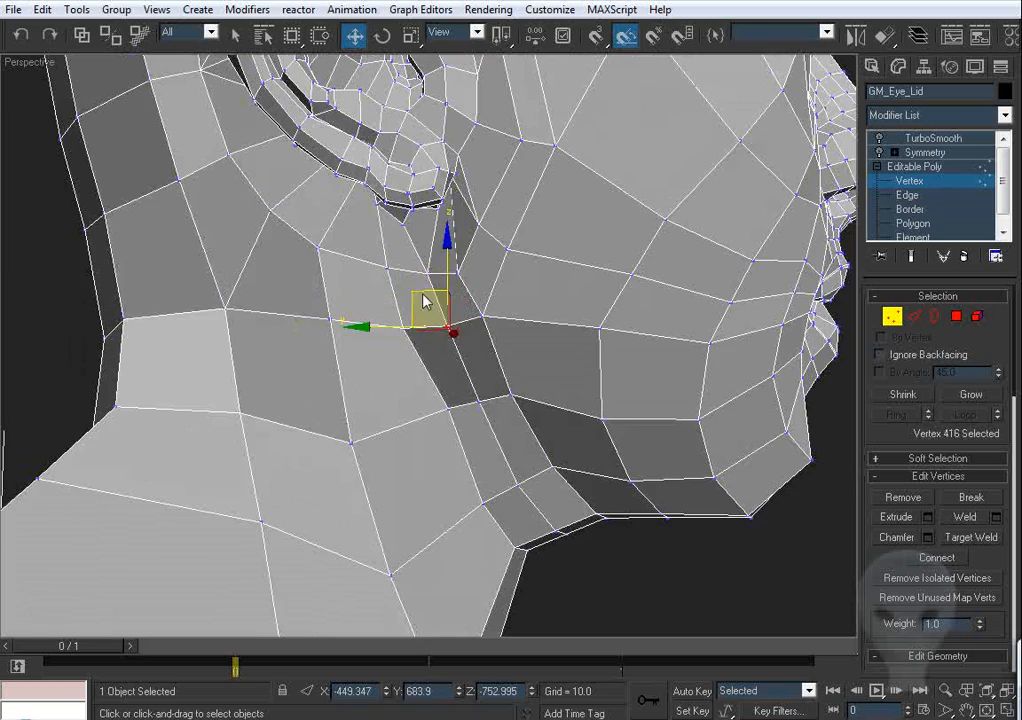
Refine the vertex behind the jaw corner from several angles, lowering it slightly and pushing it inward toward the neck
middle_click_drag(424, 300, 353, 268, "alt")
left_click_drag(353, 268, 361, 272)
middle_click_drag(361, 272, 440, 342, "alt")
left_click_drag(427, 272, 421, 283)
middle_click_drag(421, 283, 340, 292, "alt")
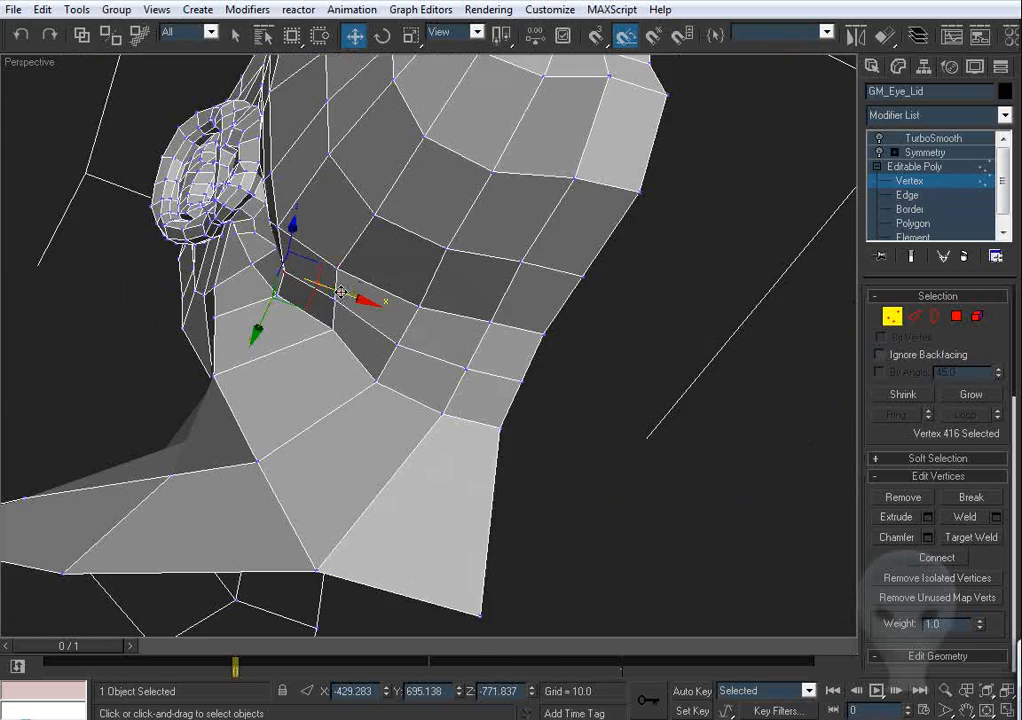
left_click_drag(340, 292, 348, 296)
middle_click_drag(353, 298, 400, 350, "alt")
Examine the mesh around the earlobe and jaw corner in the perspective and left views
key("l")
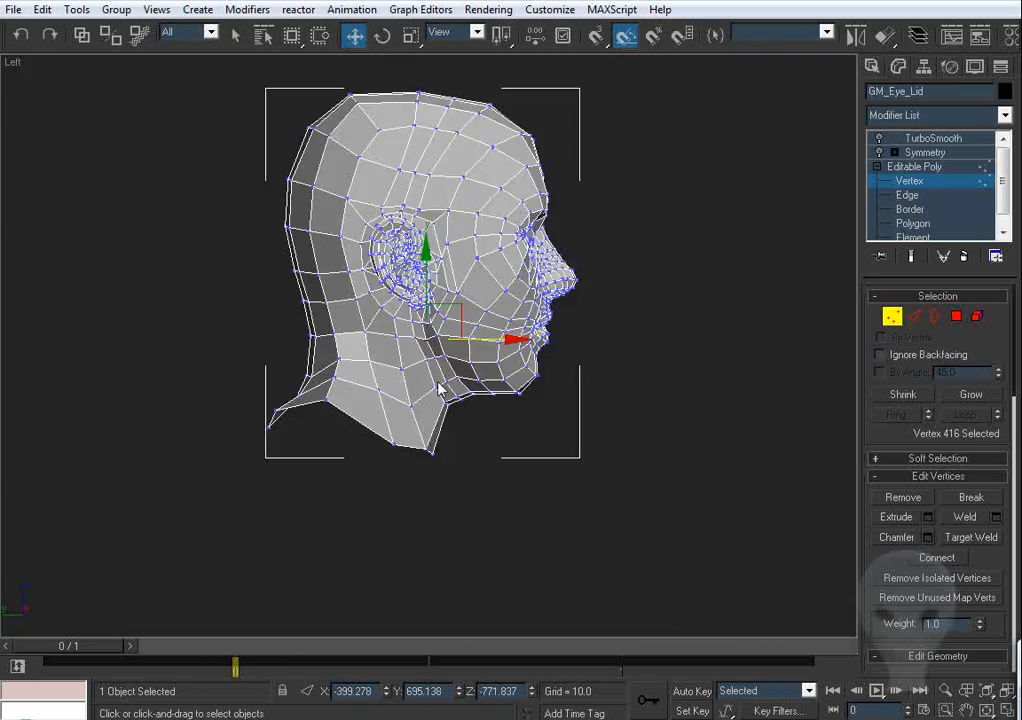
key("p")
middle_click_drag(438, 388, 400, 307, "alt")
scroll(328, 269, "up", 5)
scroll(400, 307, "up", 5)
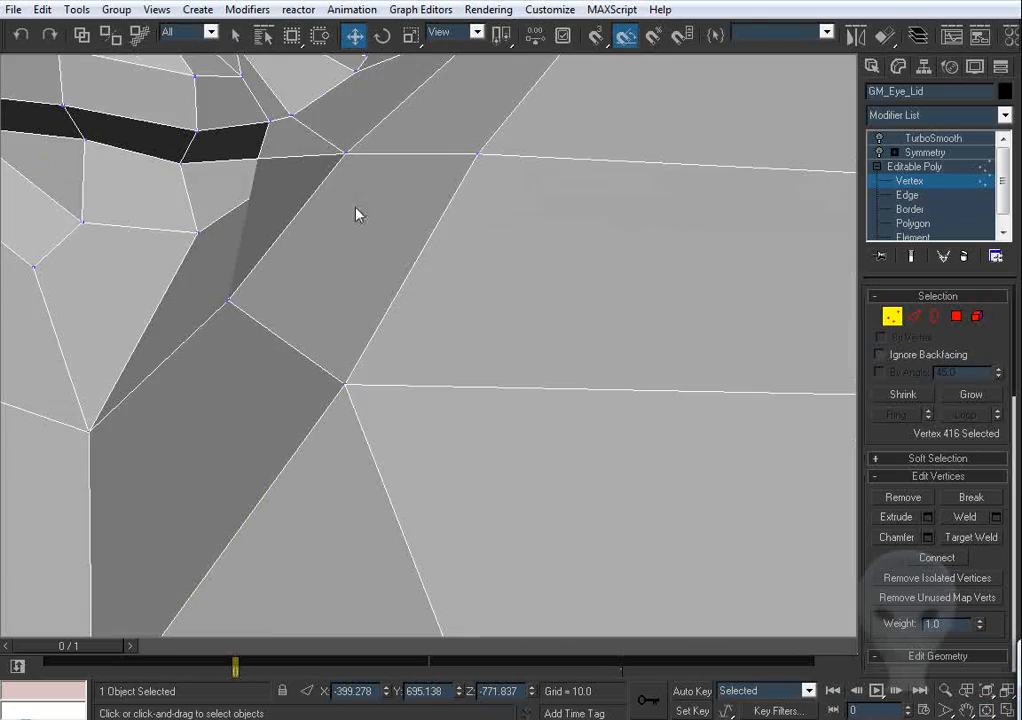
scroll(372, 184, "down", 5)
key("l")
key("z")
scroll(477, 356, "down", 8)
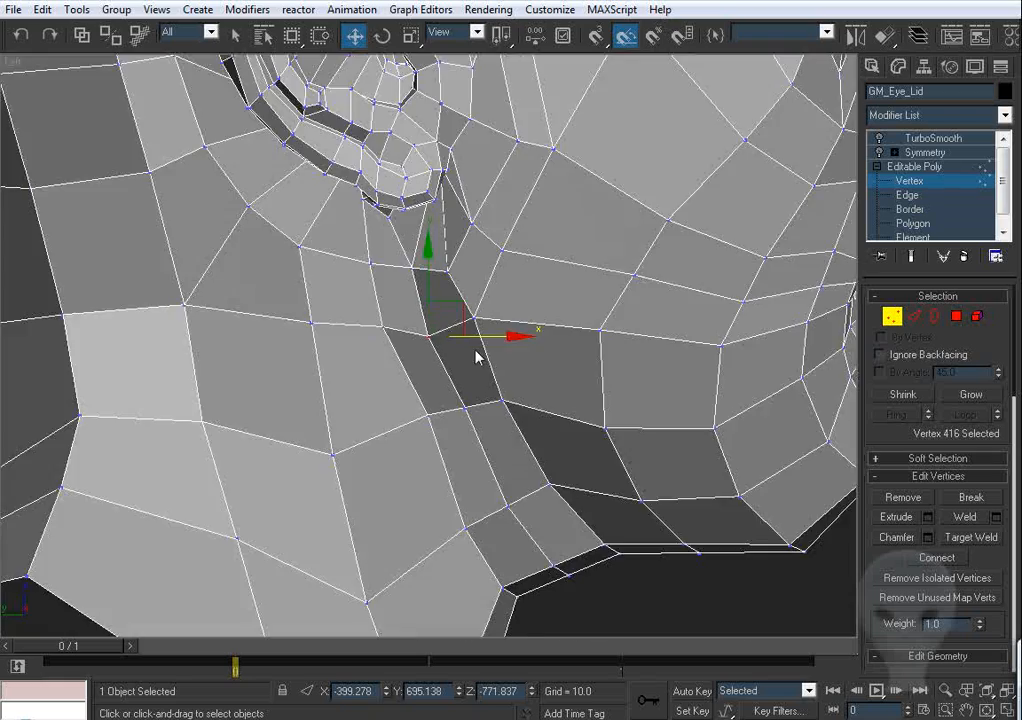
scroll(538, 381, "up", 6)
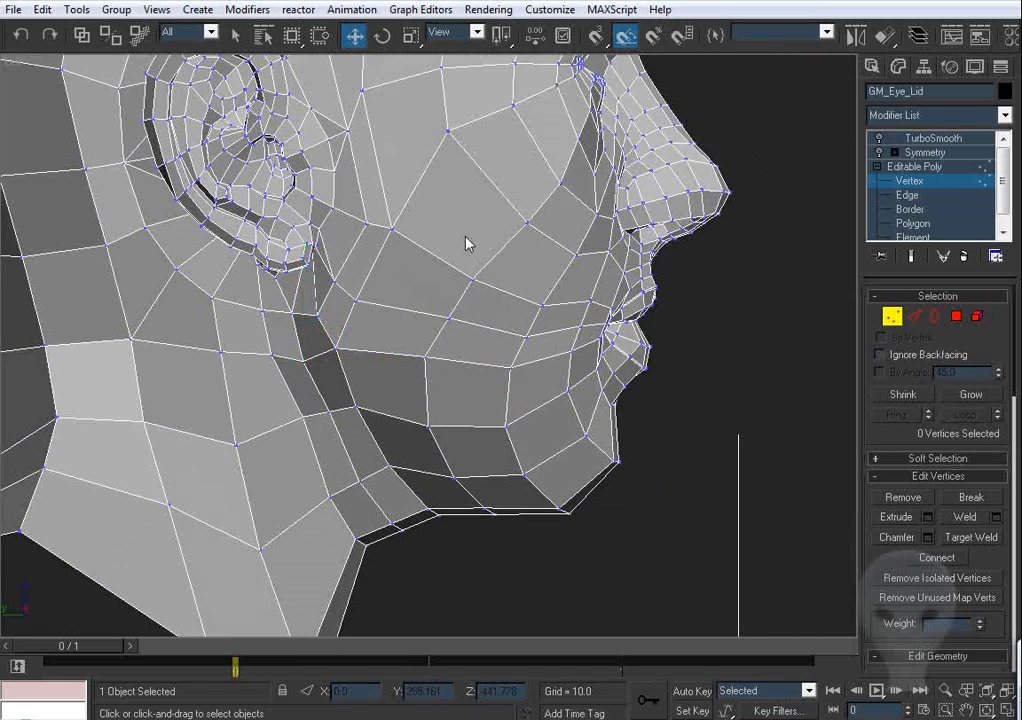
Move the cheek vertex in front of the earlobe slightly forward and the jaw corner vertex below it down and back
middle_click_drag(465, 238, 461, 371)
scroll(406, 303, "up", 3)
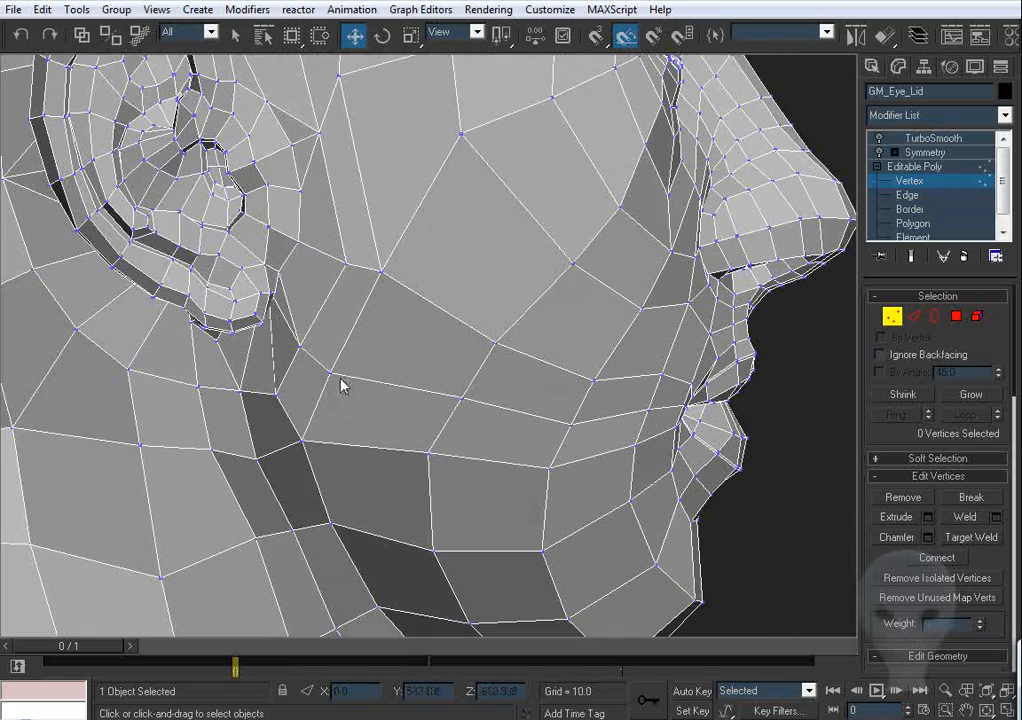
left_click(330, 371)
left_click_drag(369, 353, 378, 352)
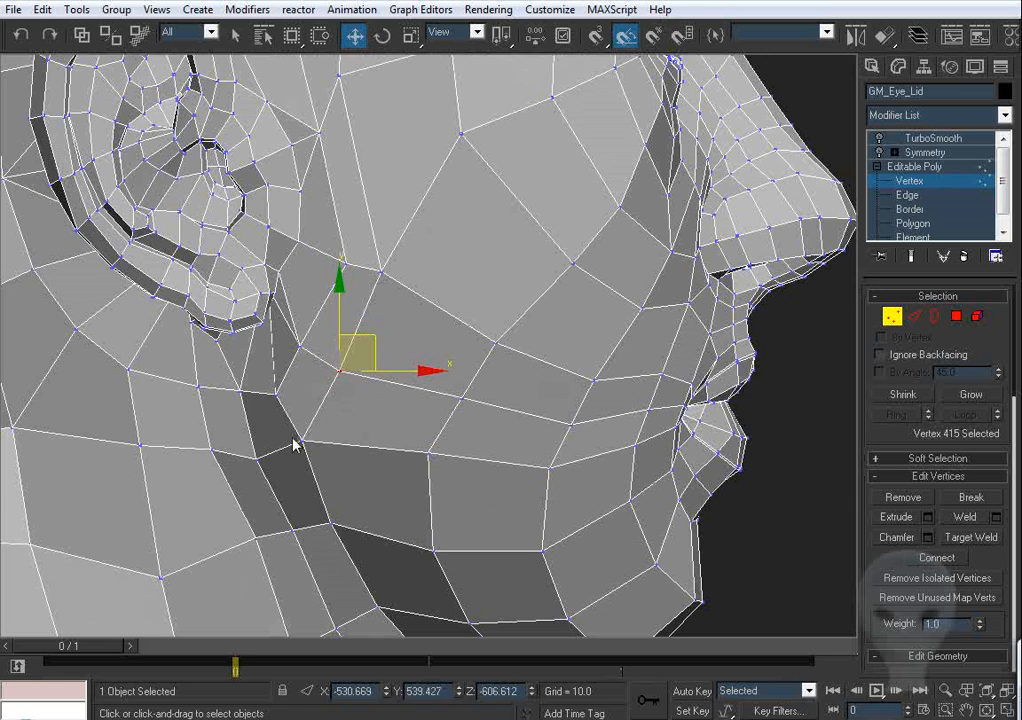
left_click_drag(303, 441, 296, 450)
left_click(447, 356)
Move the cheek vertex and the temple vertex in front of the ear forward to widen the narrow polygons there
scroll(343, 399, "up", 2)
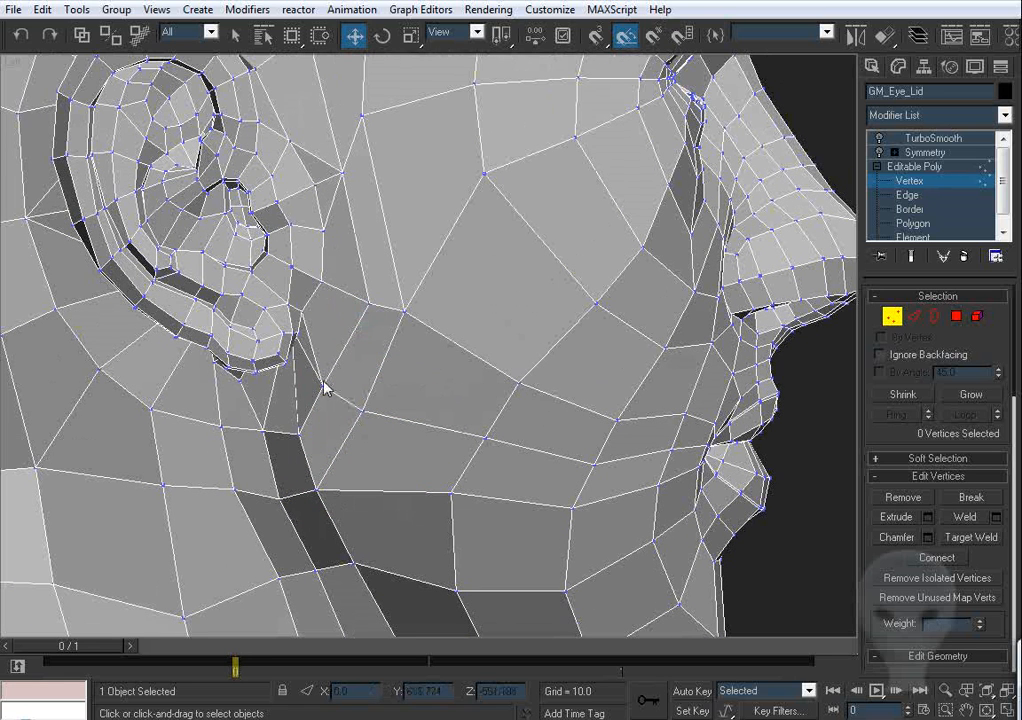
left_click(328, 385)
middle_click_drag(416, 309, 393, 403)
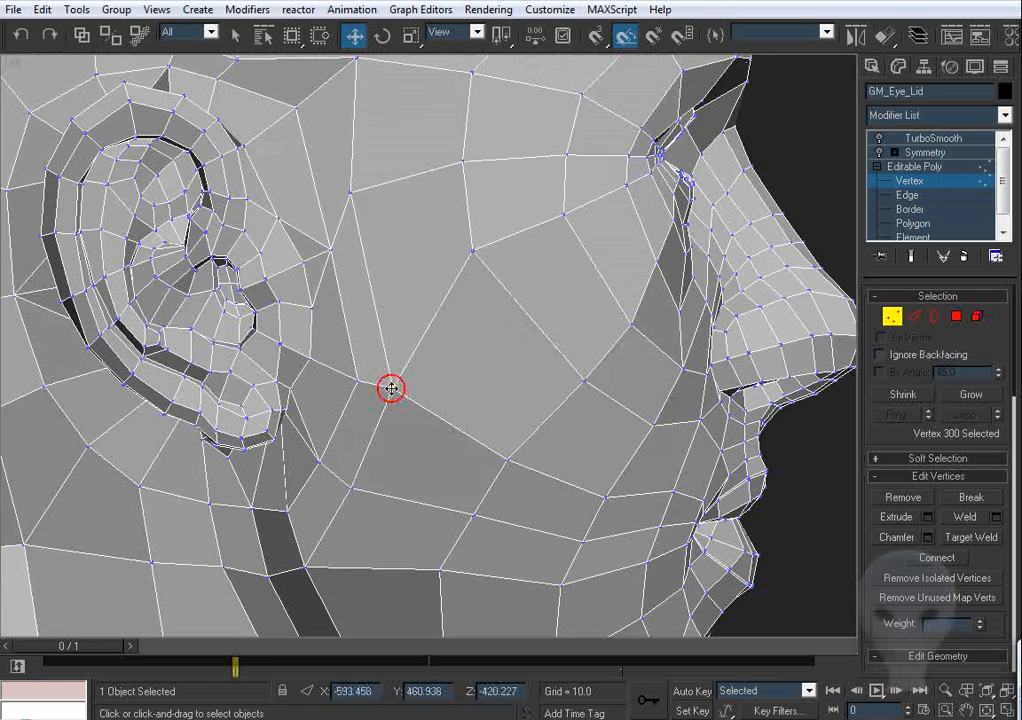
left_click_drag(391, 388, 420, 378)
middle_click_drag(305, 171, 351, 304)
left_click_drag(327, 311, 361, 311)
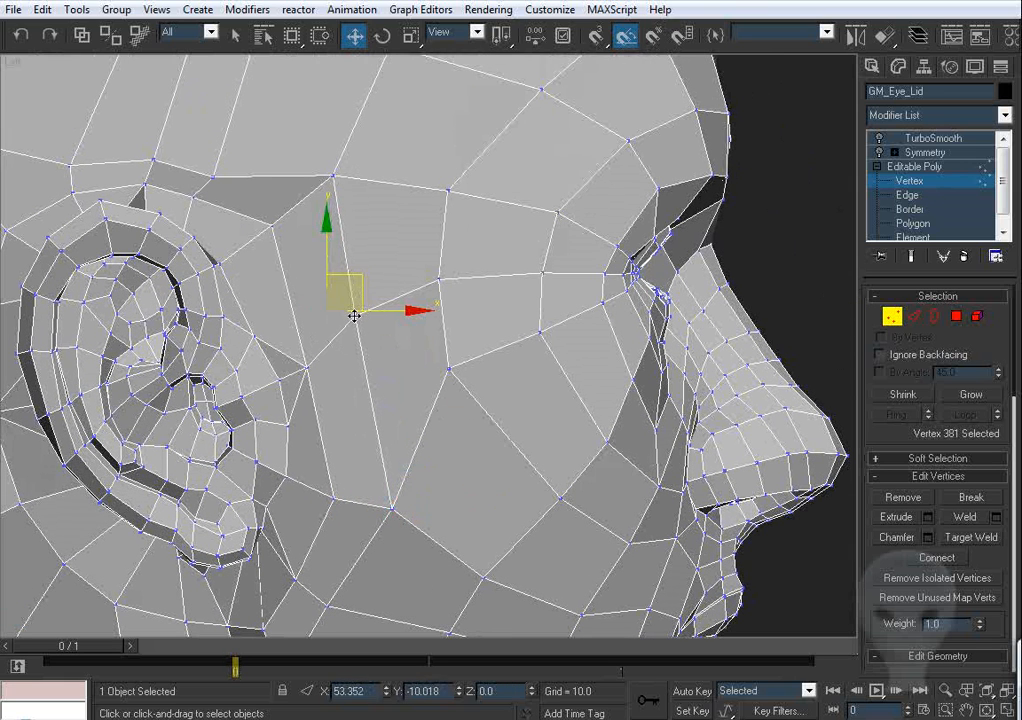
Move the mid-cheek vertex down and forward, and pull the cheek vertex nearer the nose up and back
left_click_drag(448, 370, 473, 399)
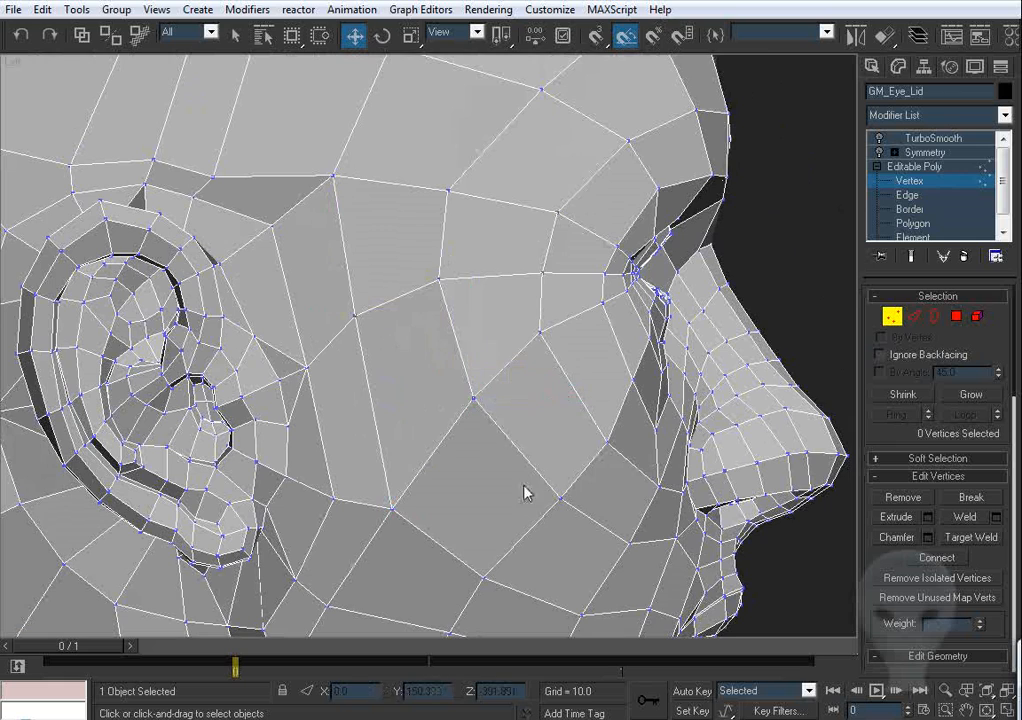
middle_click_drag(527, 492, 476, 398)
left_click(520, 392)
left_click_drag(546, 348, 538, 336)
left_click(494, 332)
Even out the temple vertices between the outer eye corner and the ear by shifting them individually
middle_click_drag(394, 226, 438, 309)
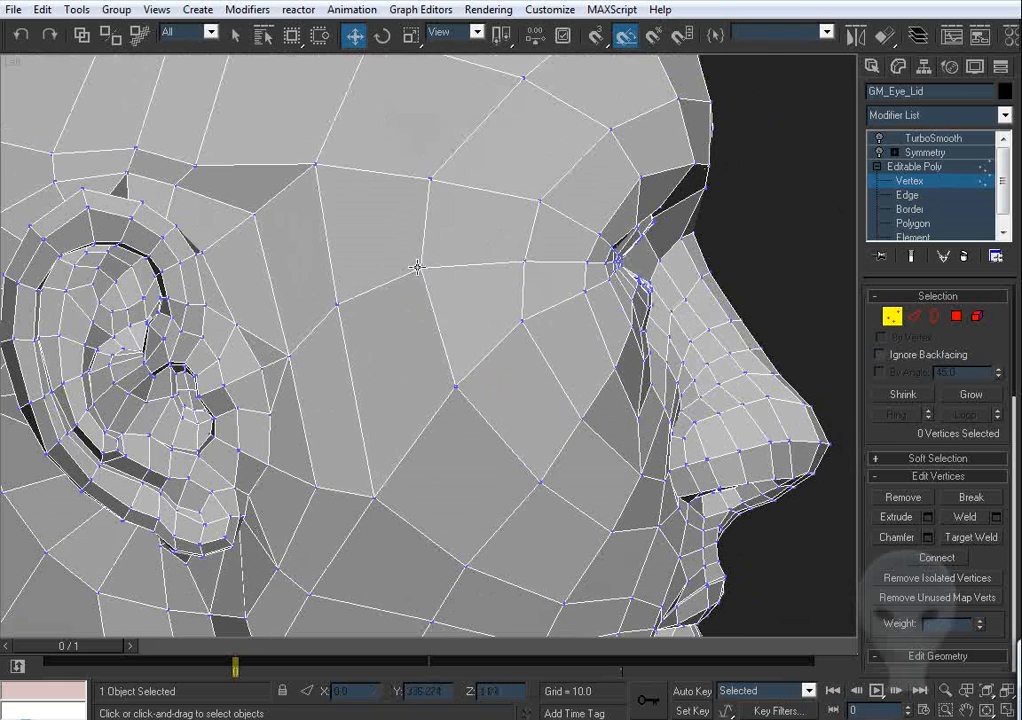
left_click_drag(421, 268, 429, 275)
left_click(537, 292)
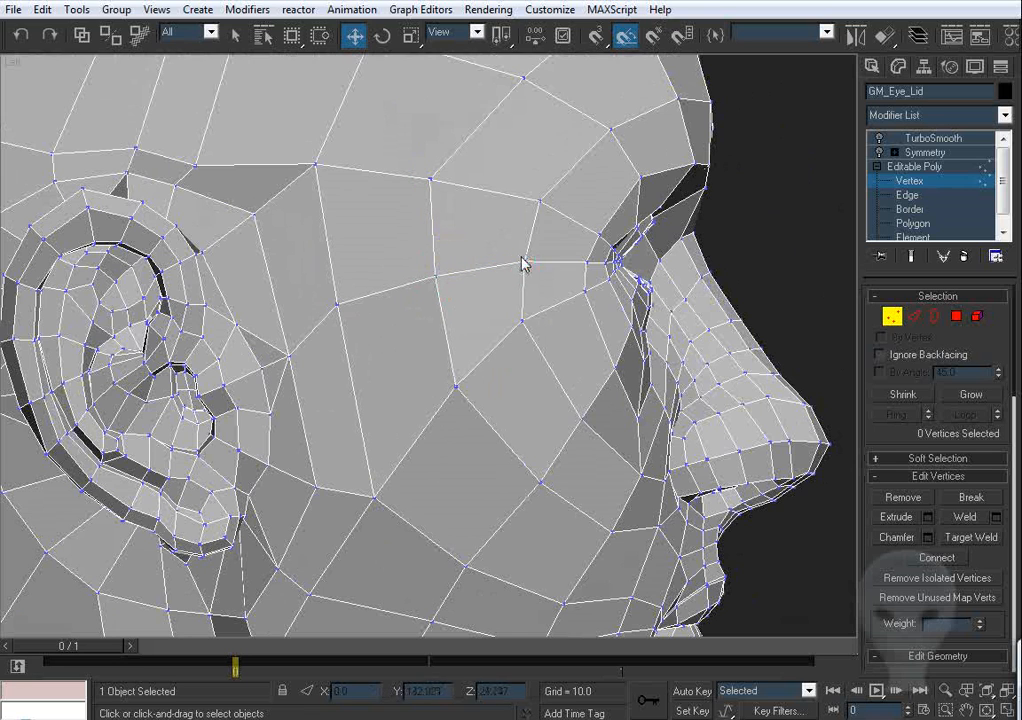
left_click(521, 263)
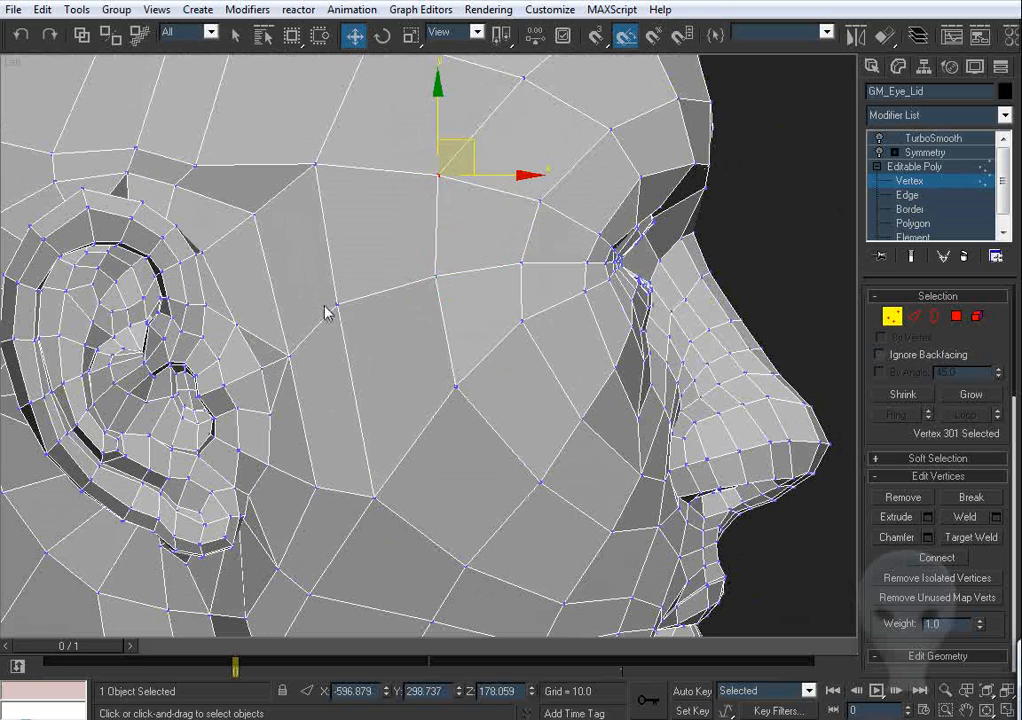
left_click_drag(336, 303, 350, 305)
left_click(301, 218)
Move the upper temple vertex in front of the ear forward and raise the three head vertices directly above the ear
middle_click_drag(313, 199, 359, 305)
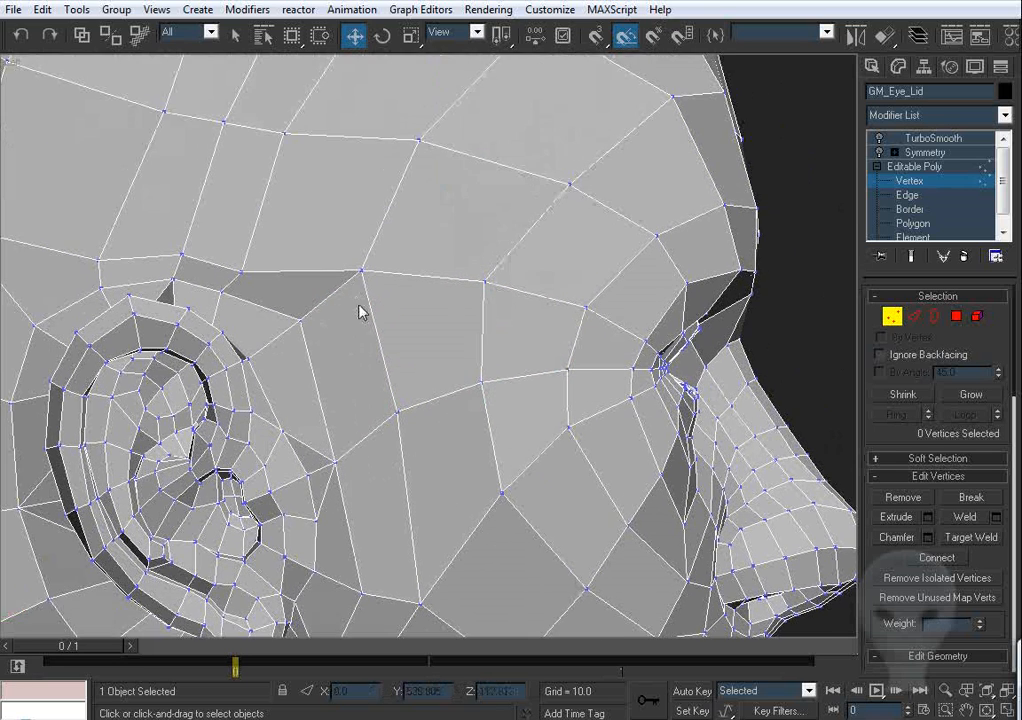
left_click_drag(361, 271, 381, 267)
left_click(267, 280)
middle_click_drag(267, 280, 352, 346)
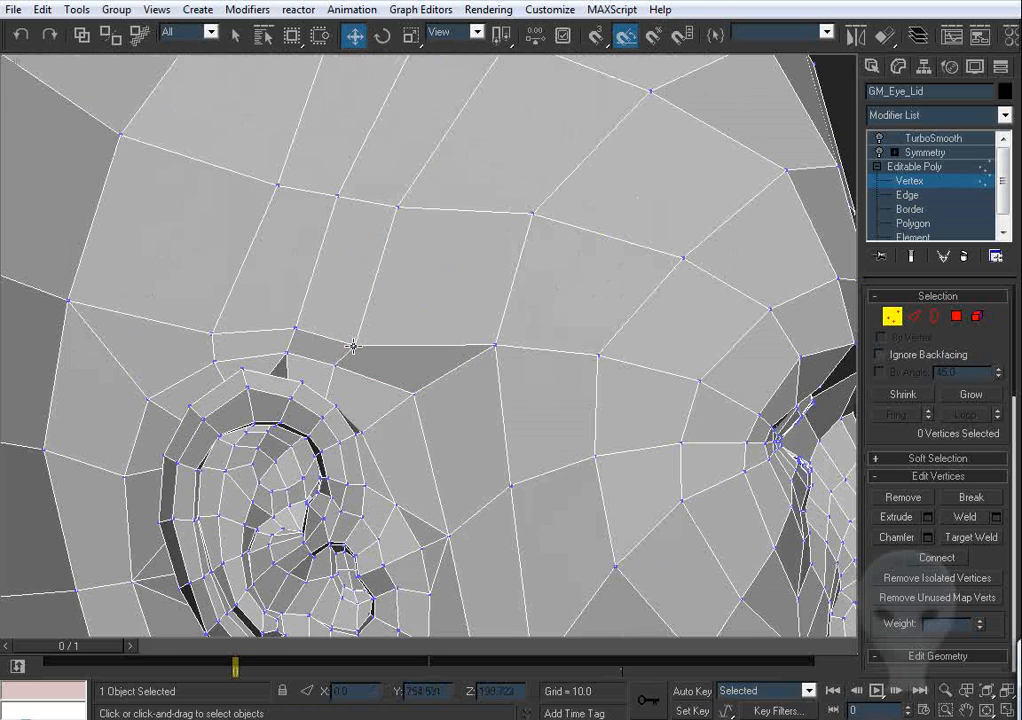
left_click_drag(353, 345, 364, 301)
left_click(292, 337)
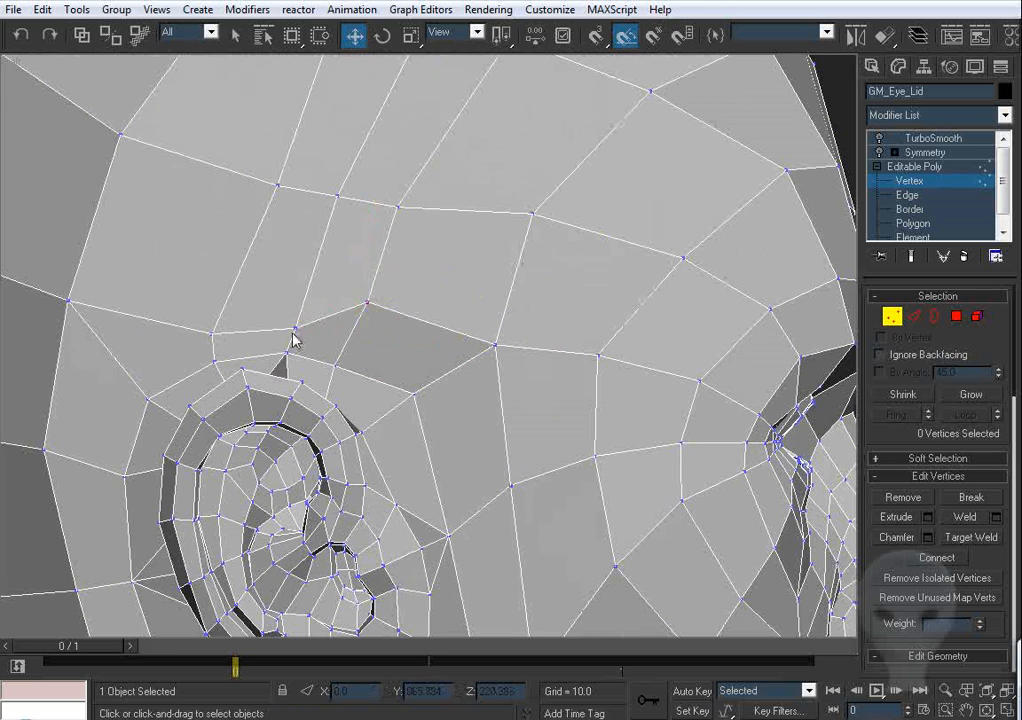
left_click_drag(294, 327, 296, 294)
left_click_drag(214, 335, 196, 278)
Adjust the vertices on the upper rear side of the head and move the three at the back of the crown down and back
middle_click_drag(278, 200, 431, 383, "alt")
left_click(409, 349)
scroll(409, 349, "down", 6)
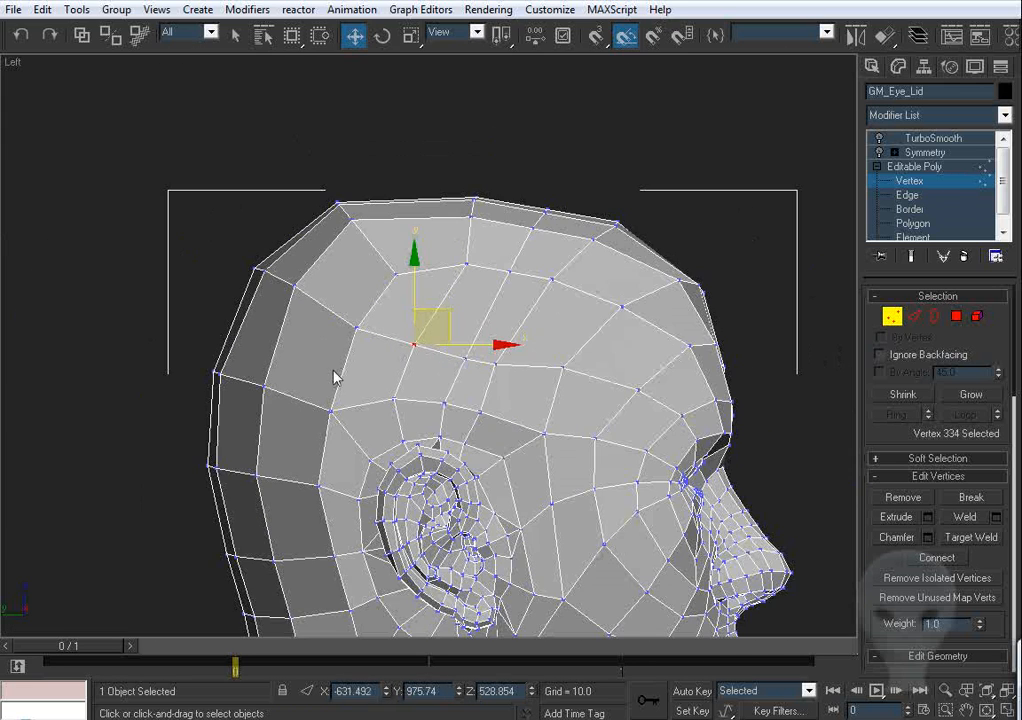
left_click(333, 378)
scroll(320, 383, "up", 4)
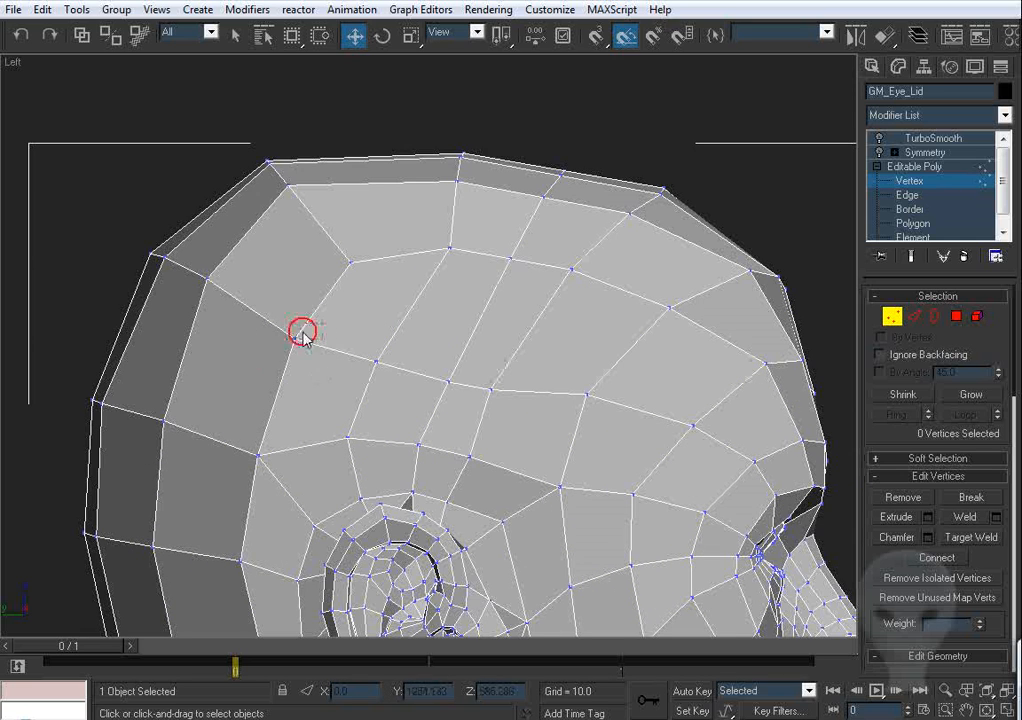
left_click(302, 333)
left_click_drag(333, 324, 326, 343)
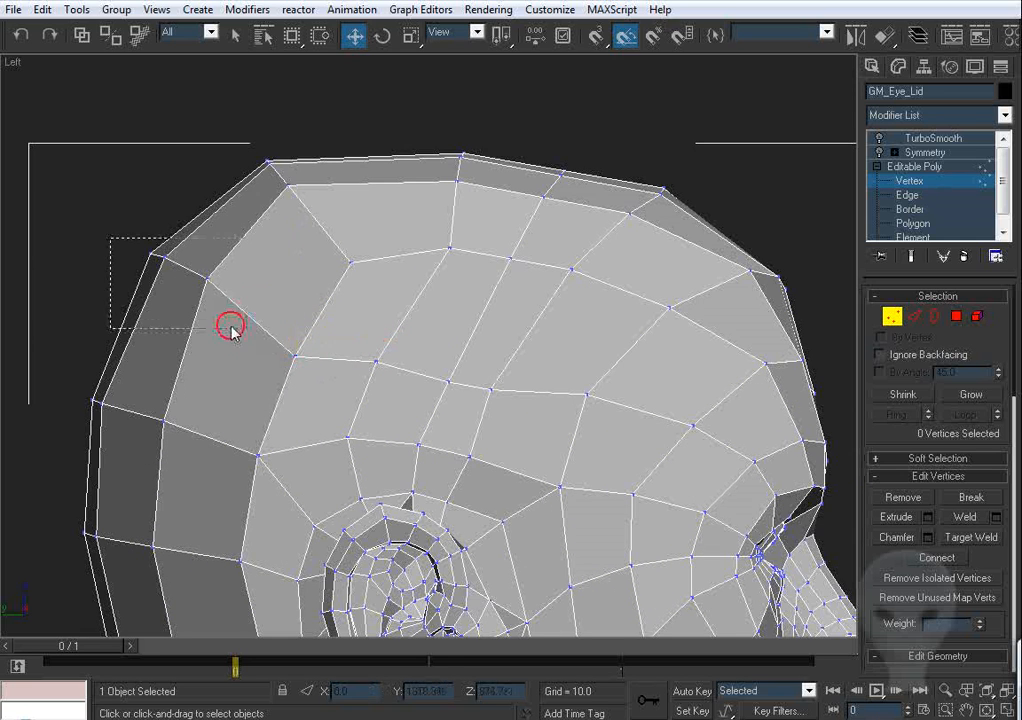
left_click_drag(231, 330, 189, 298)
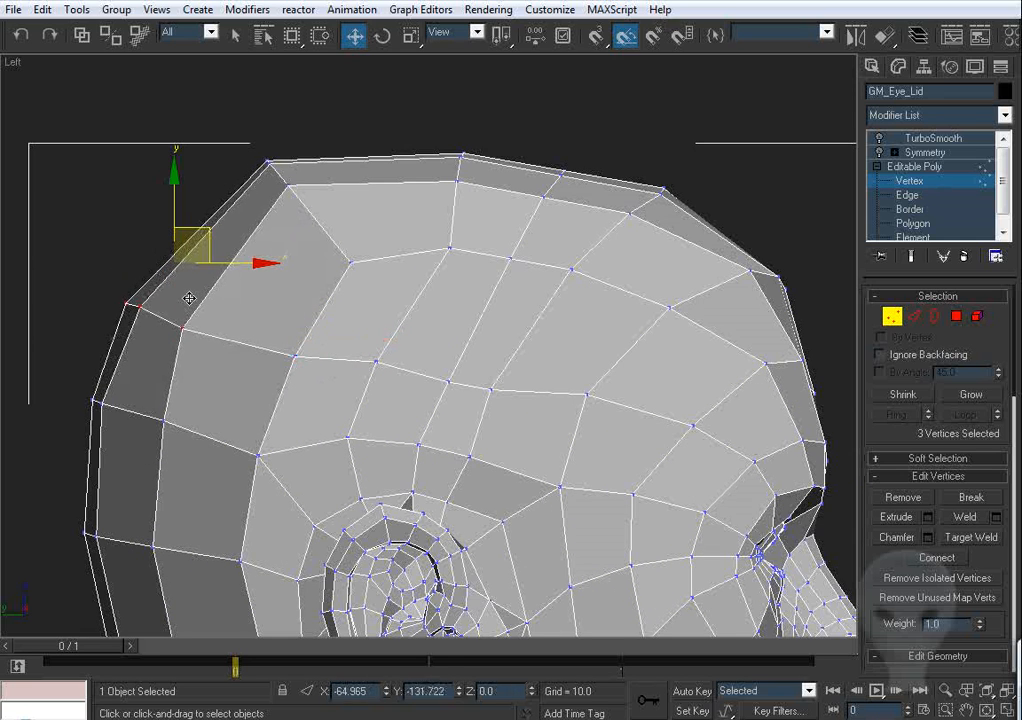
Even out the horizontal row of vertices midway between the ear and the crown by shifting four of them individually
left_click(589, 394)
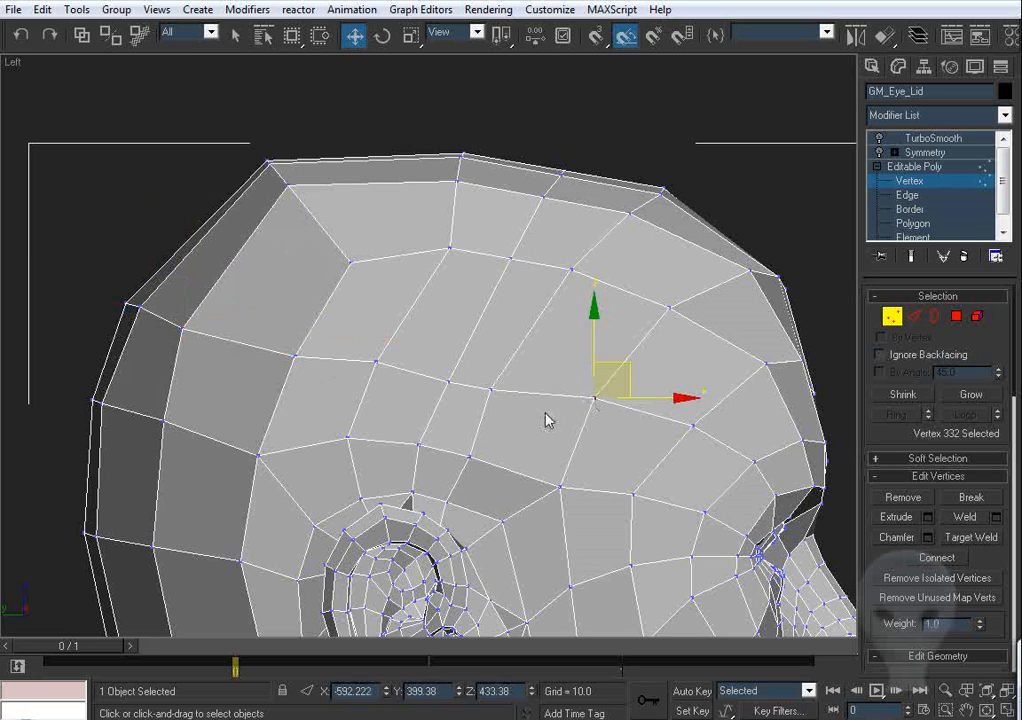
left_click_drag(513, 378, 514, 378)
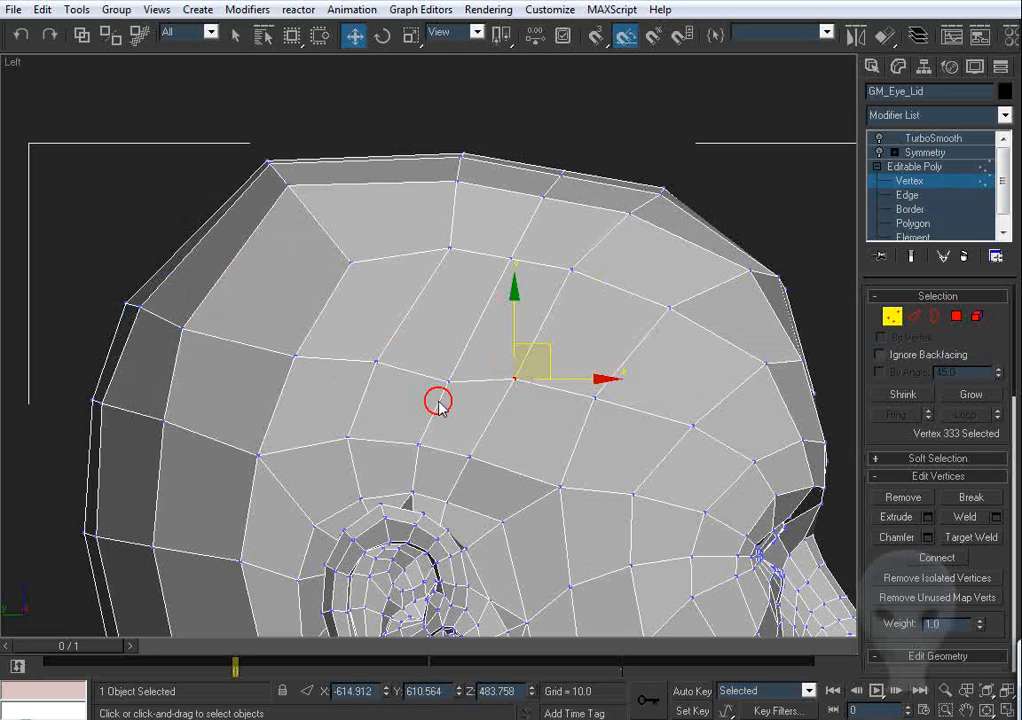
left_click(376, 363)
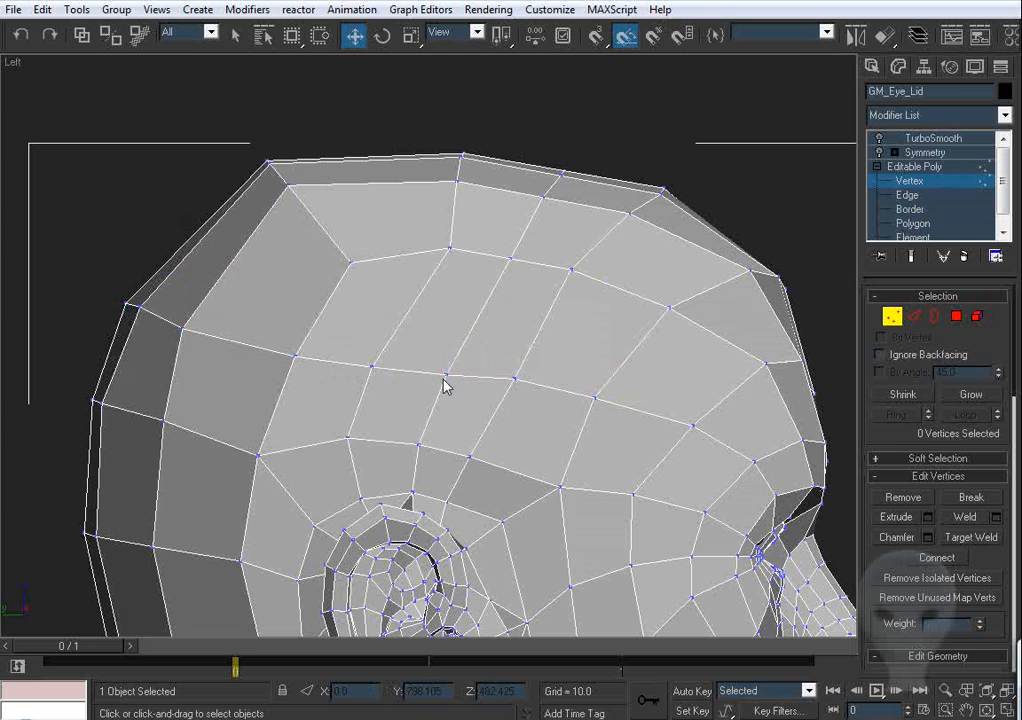
left_click_drag(445, 378, 446, 372)
left_click(358, 335)
Move the vertices at the rear corner of the crown back and down, and nudge the lowest one slightly forward and down
middle_click_drag(160, 109, 213, 168)
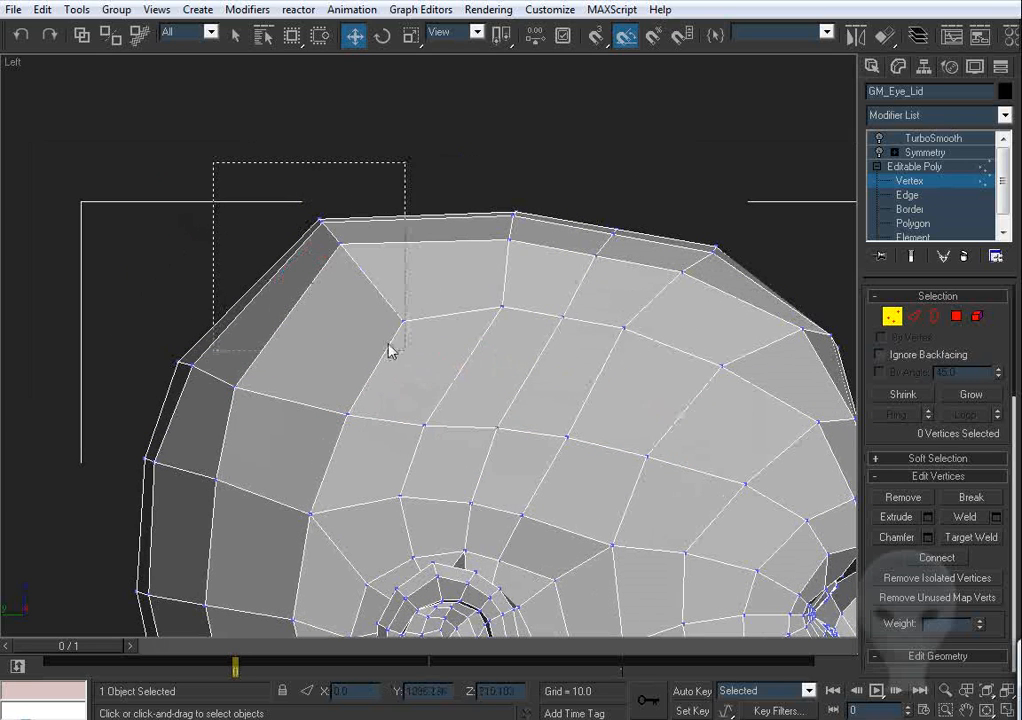
left_click_drag(390, 350, 392, 352)
left_click_drag(354, 245, 316, 270)
left_click(390, 375)
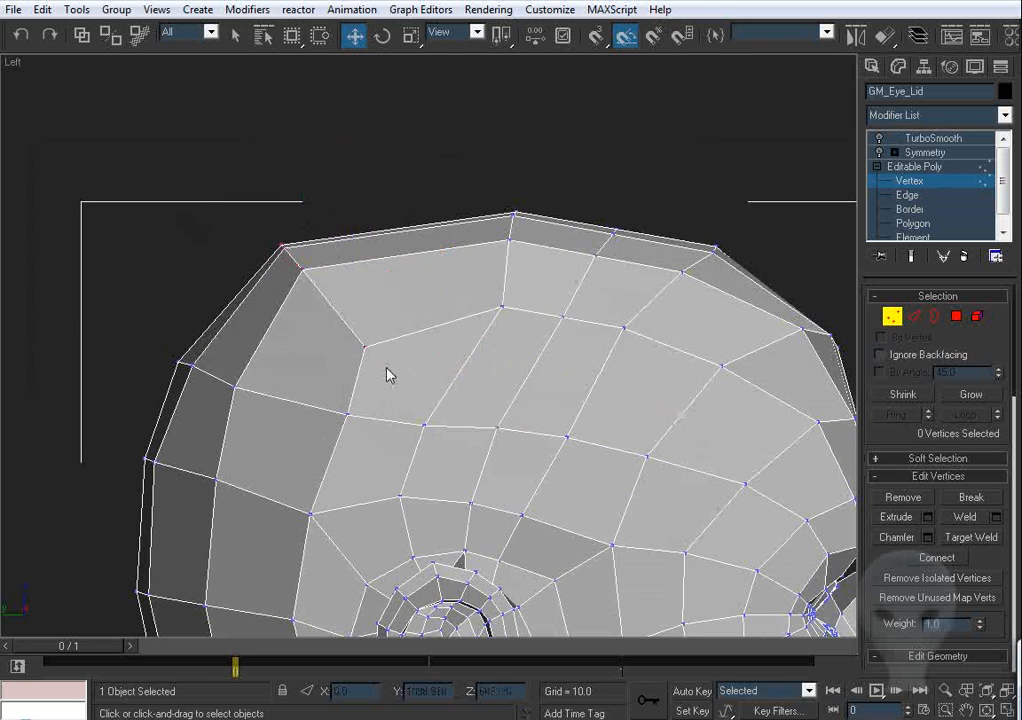
left_click_drag(366, 347, 372, 356)
Move the two side vertices between the rear of the crown and the back of the ear backward
left_click(349, 414)
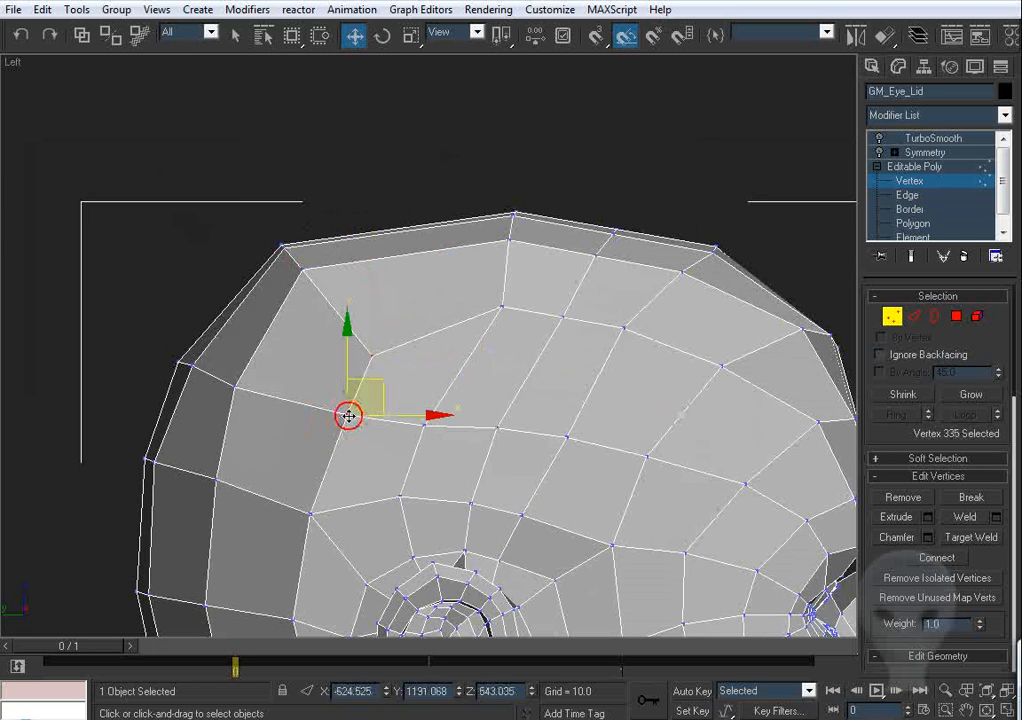
left_click_drag(349, 414, 325, 414)
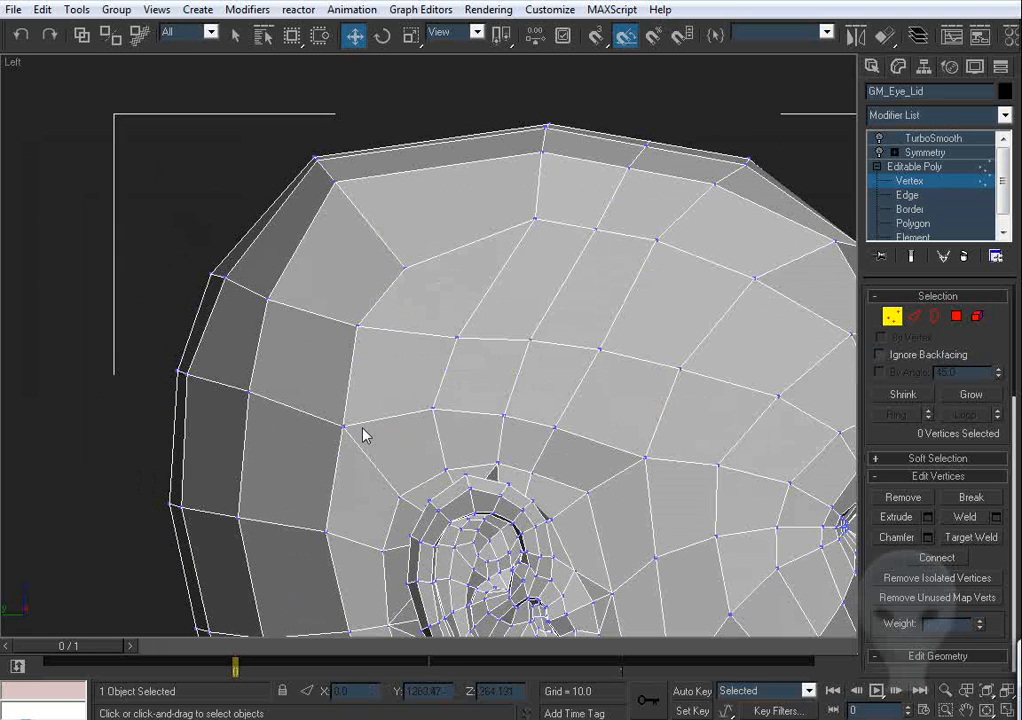
left_click(331, 424)
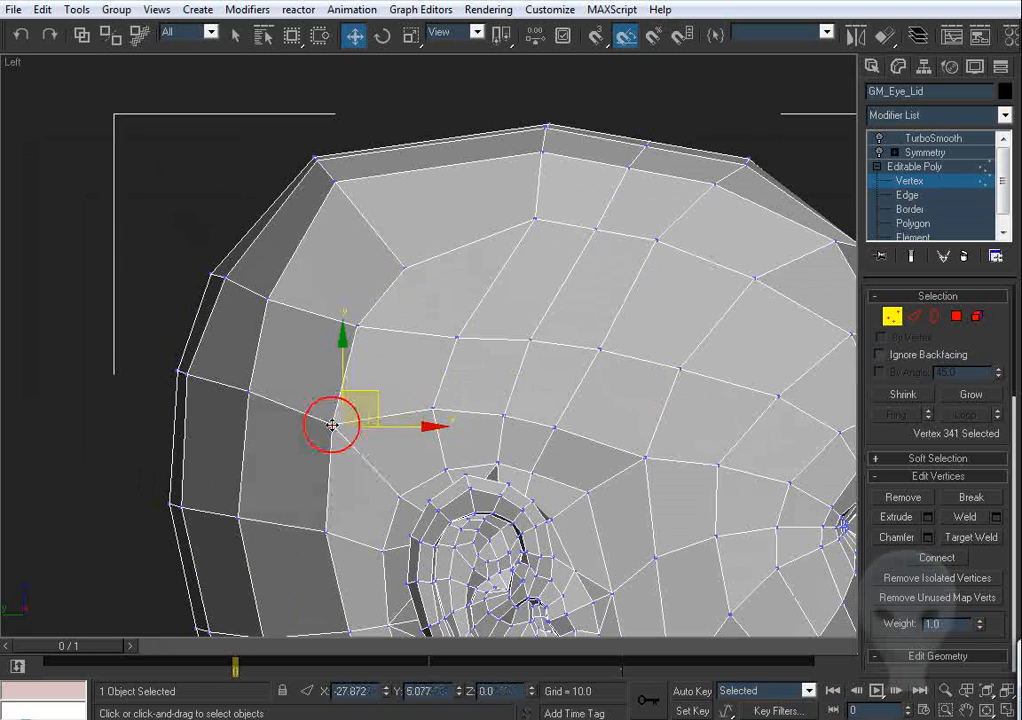
left_click(424, 287)
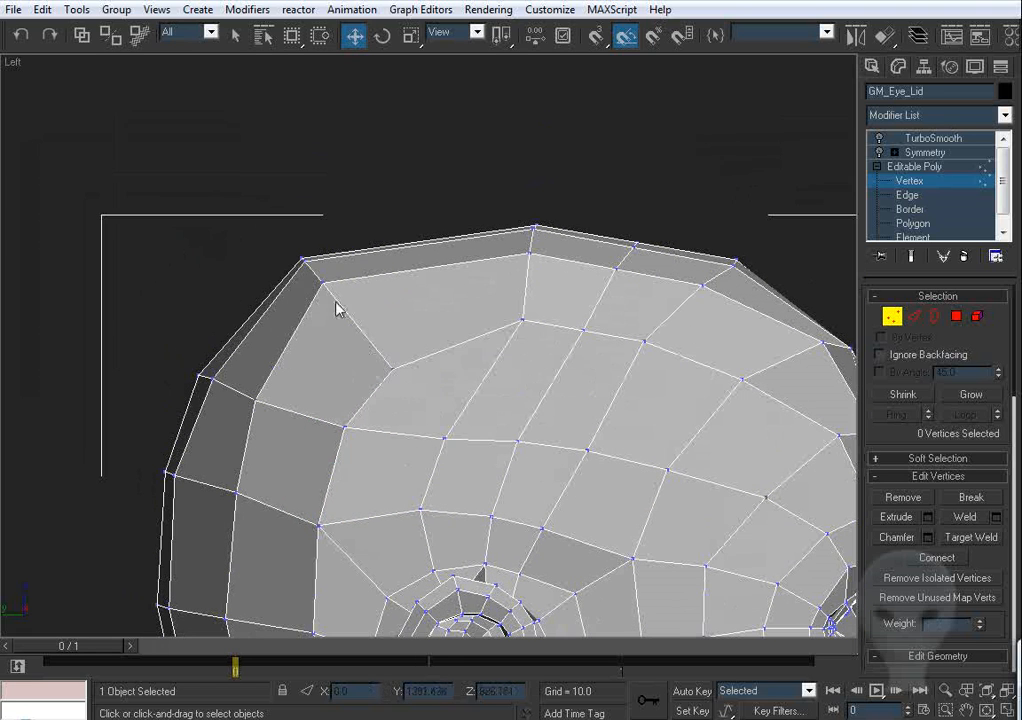
Nudge the rear crown's side vertex forward and down, and shift the centre-line vertices beside it slightly backward
left_click(322, 284)
left_click(290, 251)
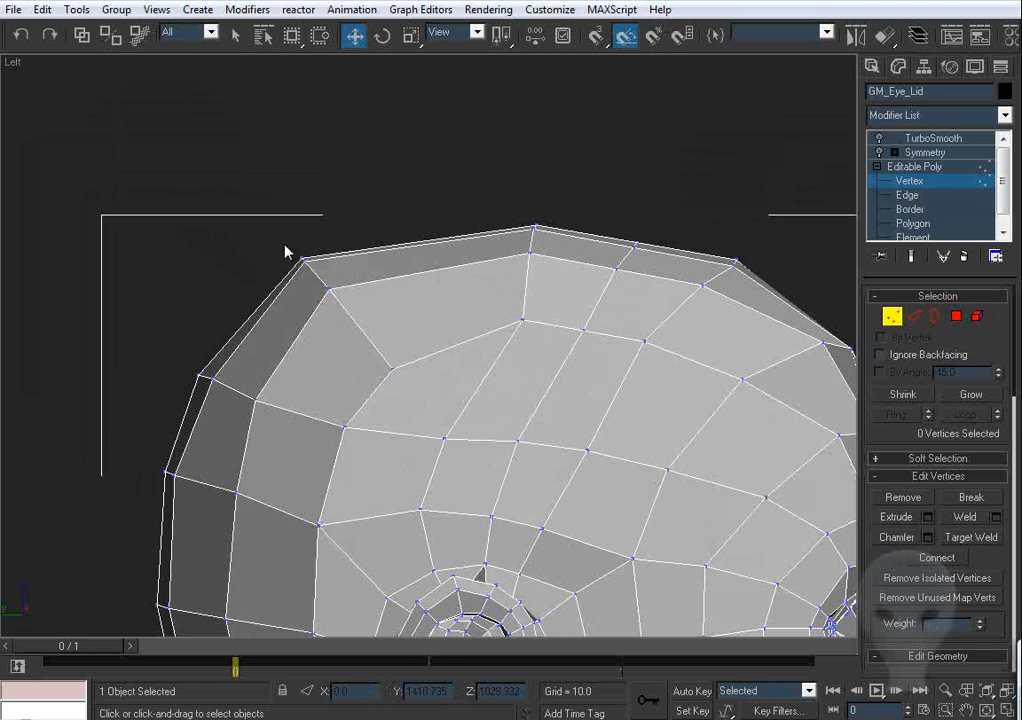
left_click_drag(290, 251, 322, 277)
left_click(589, 255)
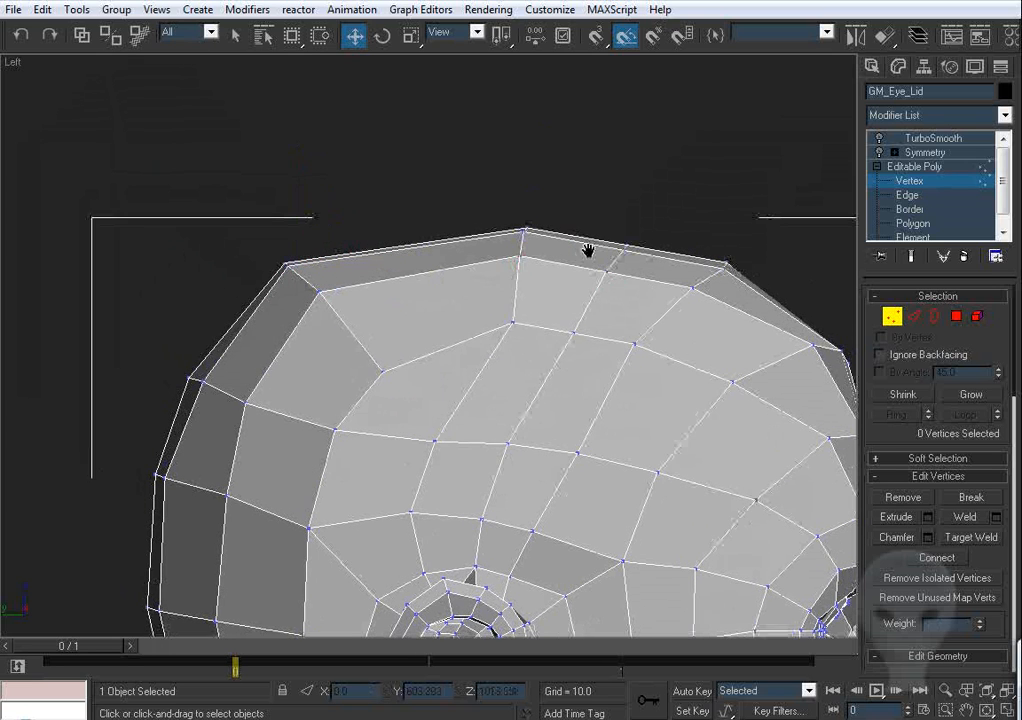
Move the column of vertices at the top of the head backward, and shift the next column in front back and slightly up
left_click_drag(539, 202, 447, 347)
left_click_drag(547, 246, 478, 244)
left_click(372, 367)
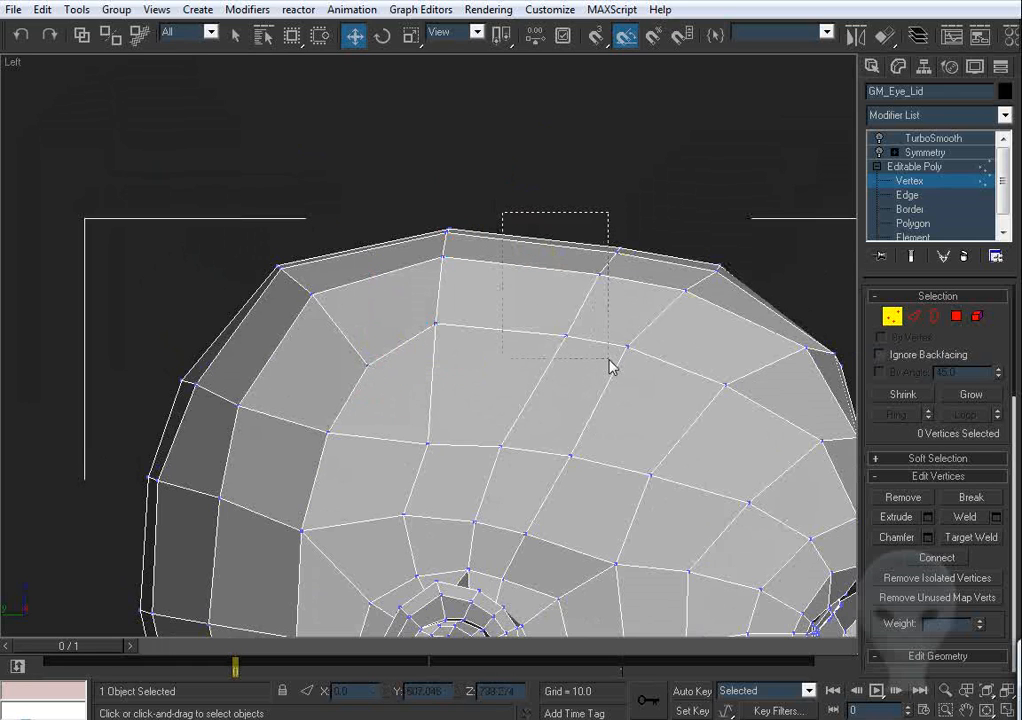
left_click_drag(610, 366, 609, 360)
left_click_drag(634, 268, 606, 254)
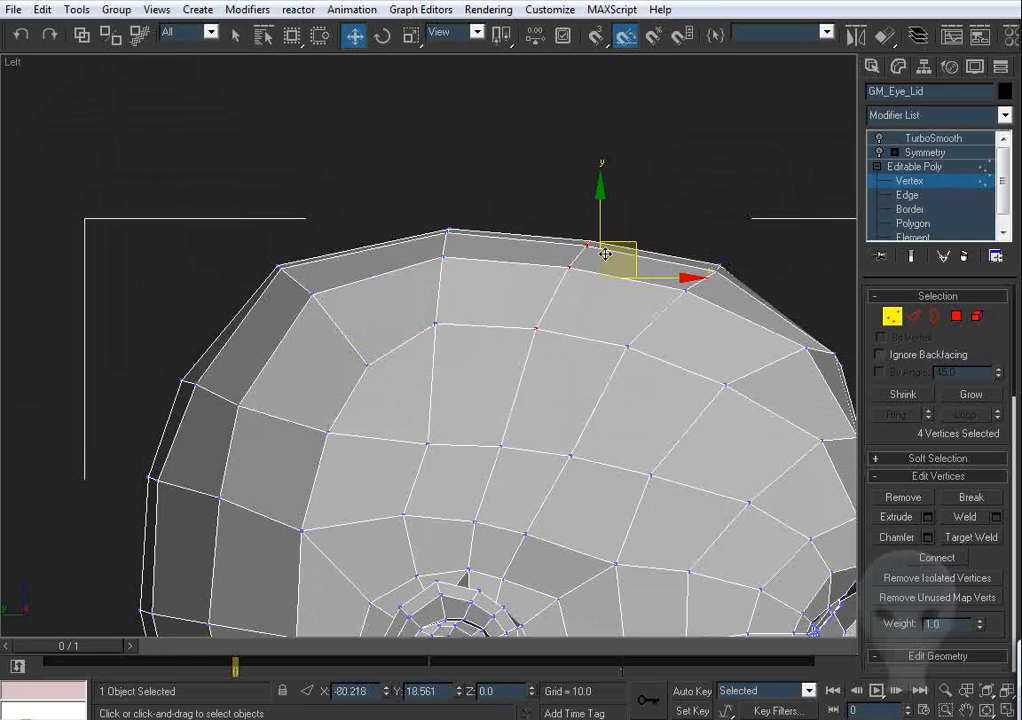
left_click(547, 376)
Shift the two temple vertices above and in front of the ear slightly backward
scroll(536, 404, "down", 3)
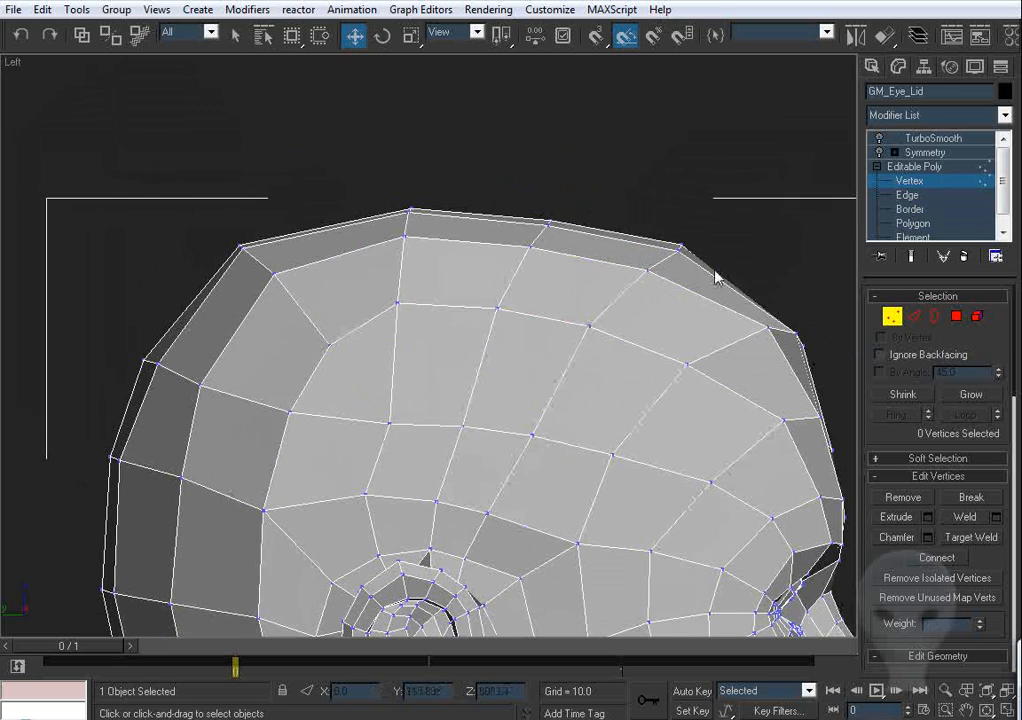
scroll(542, 258, "down", 3)
scroll(500, 449, "up", 5)
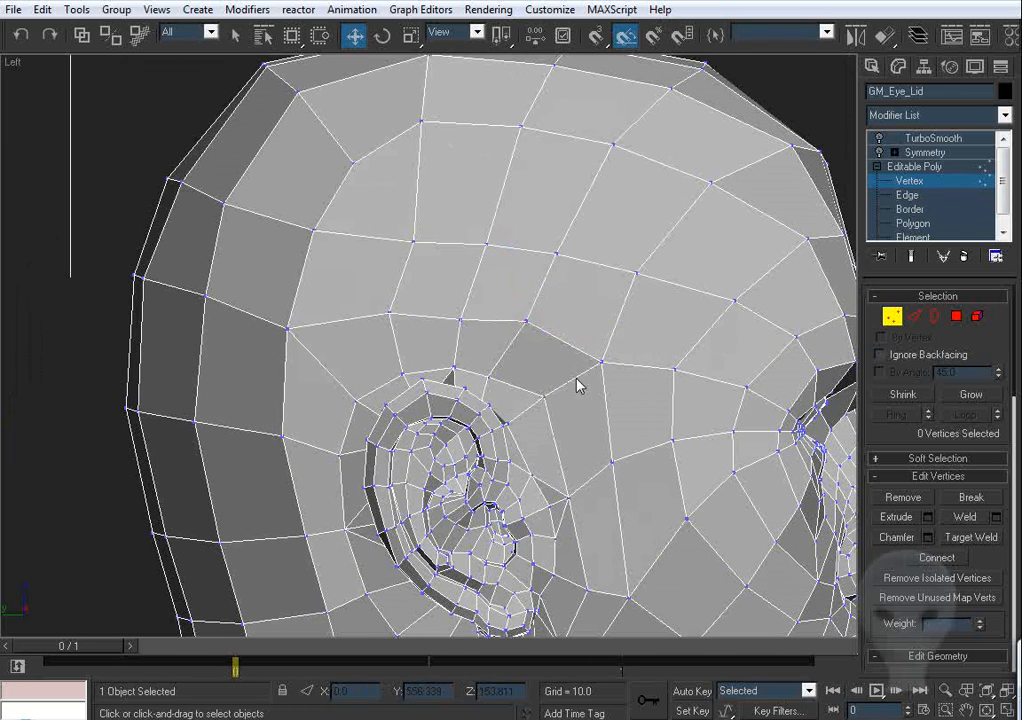
left_click(602, 361)
left_click(572, 382)
left_click(545, 396)
left_click(549, 414)
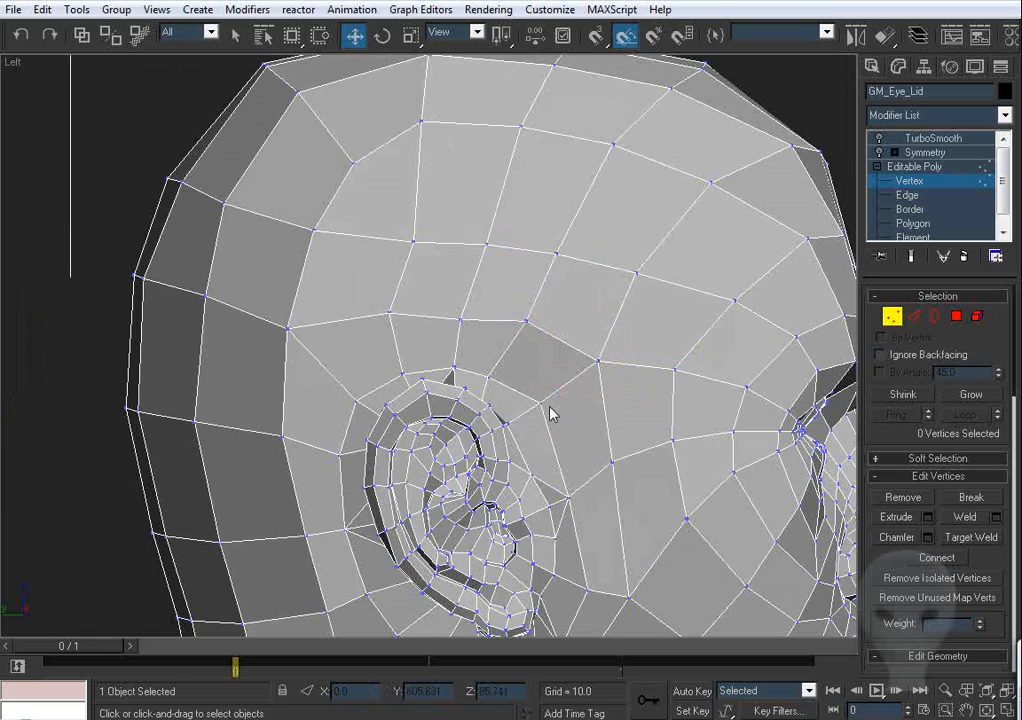
Even out the row of head vertices directly above and behind the ear by adjusting them individually
middle_click_drag(553, 439, 541, 401)
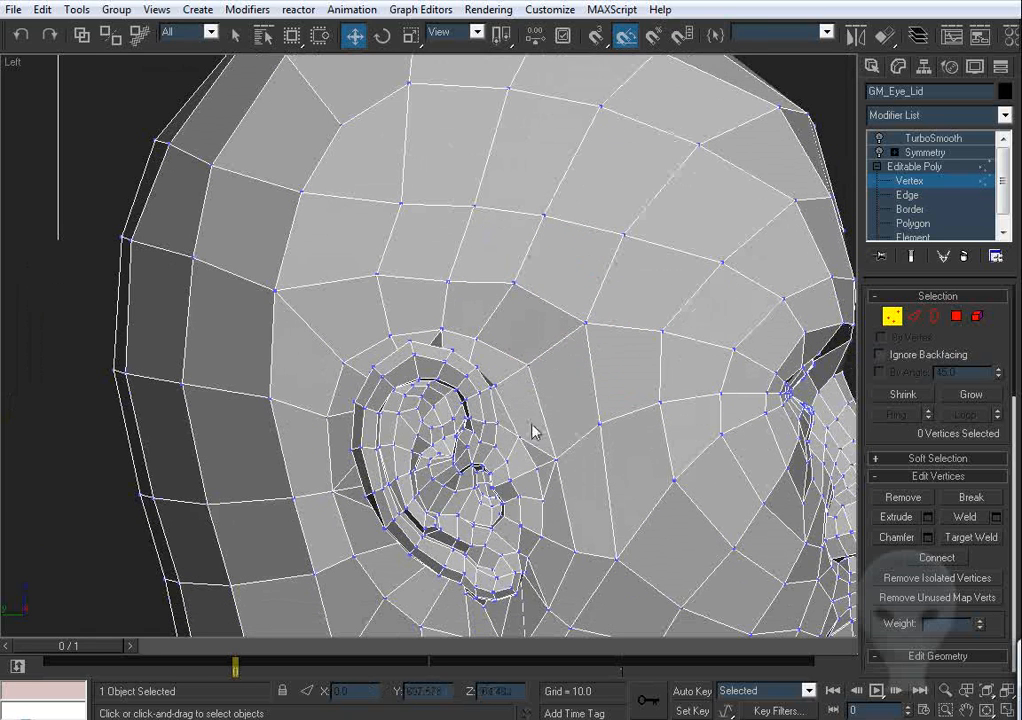
left_click(451, 275)
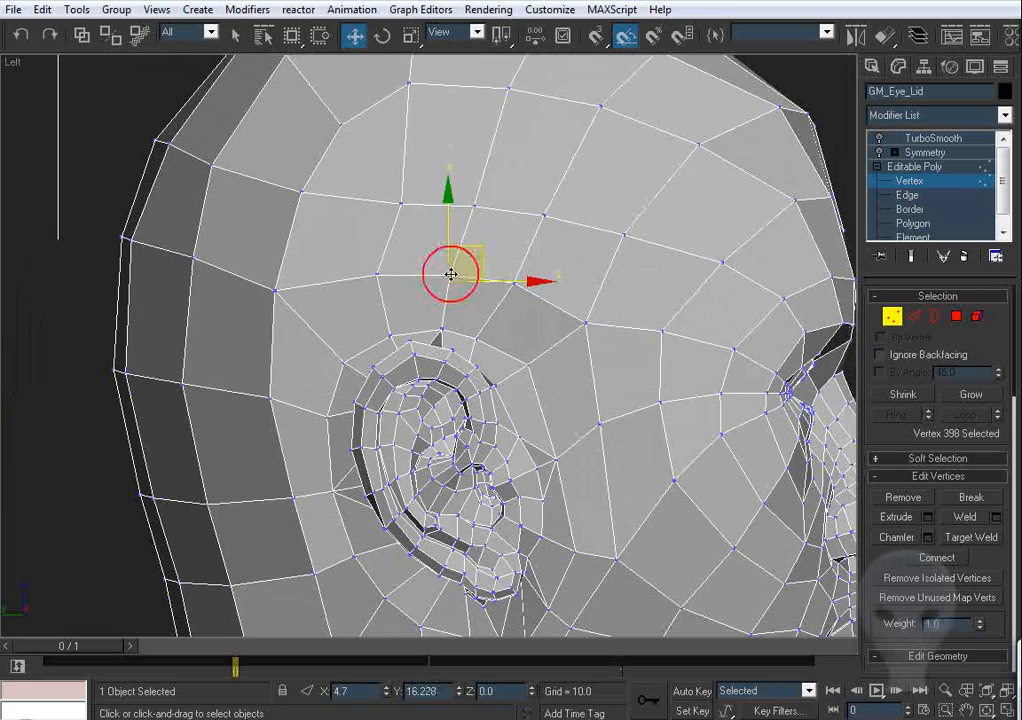
left_click(378, 274)
left_click(285, 294)
middle_click_drag(571, 508, 506, 437)
scroll(534, 212, "down", 5)
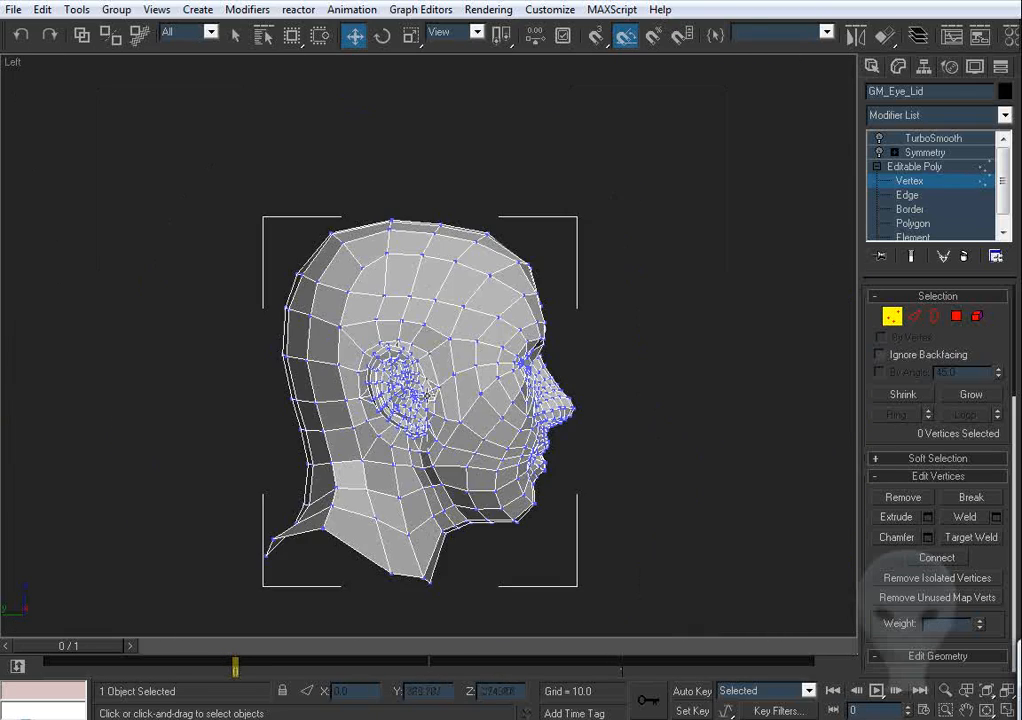
Pull the vertex in front of the upper ear back and down to the ear, and lower the one above the ear onto its rim
scroll(420, 390, "up", 8)
left_click(431, 386)
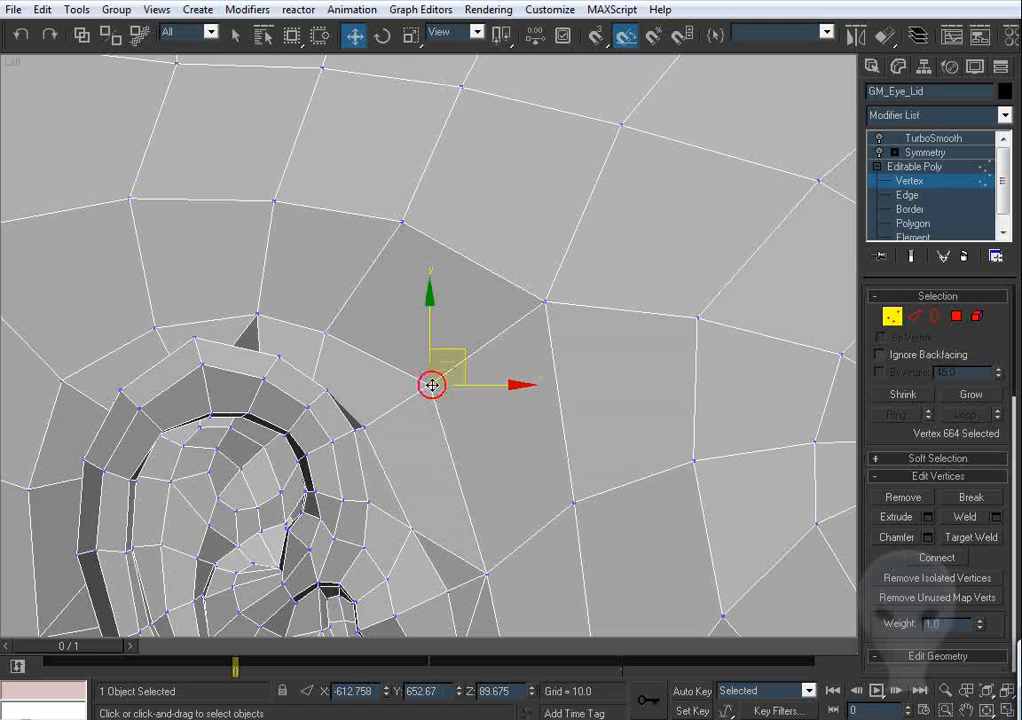
left_click_drag(466, 361, 418, 394)
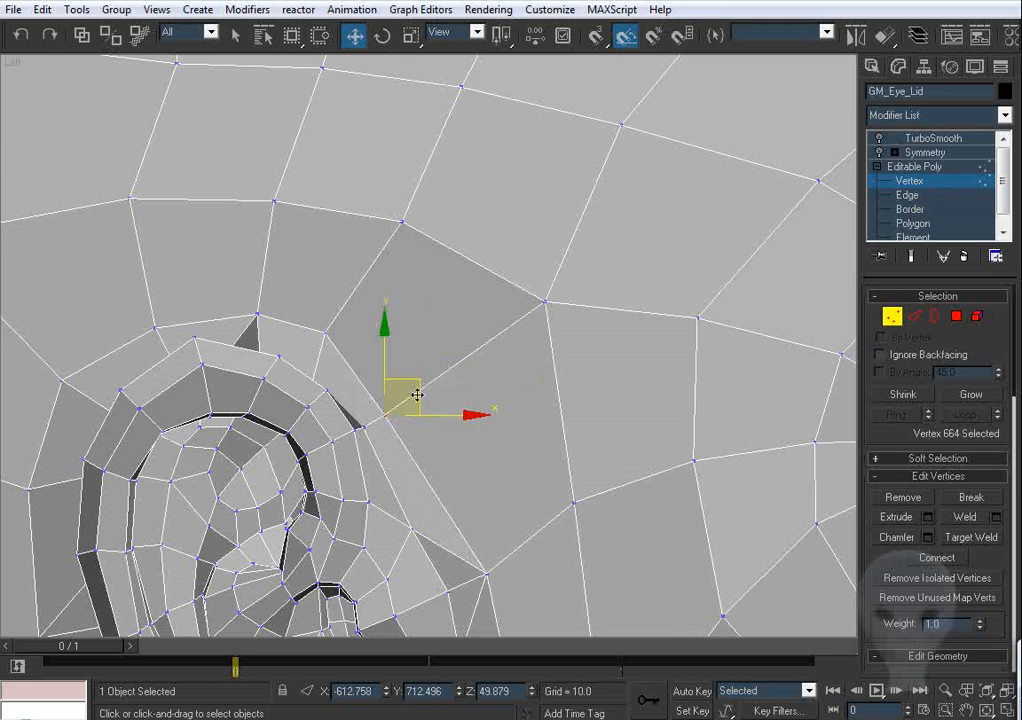
middle_click_drag(418, 394, 460, 397)
left_click_drag(424, 336, 354, 350)
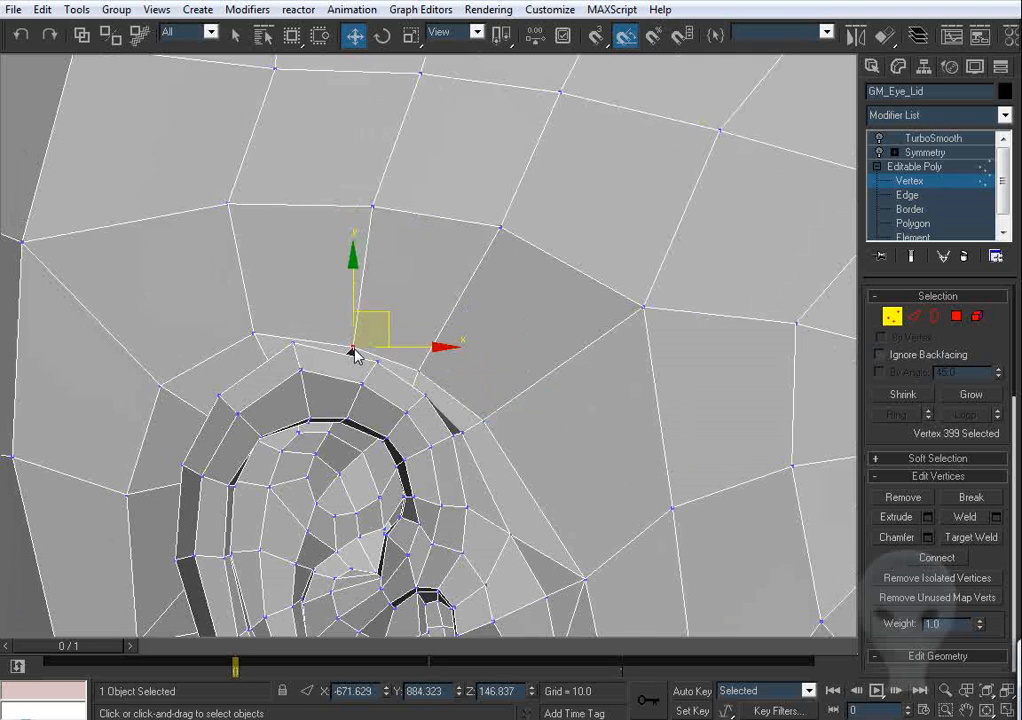
Adjust the head vertices along the top of the ear and move the upper rear one forward toward the ear
middle_click_drag(358, 357, 454, 334, "alt")
left_click_drag(509, 298, 509, 307)
middle_click_drag(510, 309, 465, 290, "alt")
left_click(473, 345)
left_click(479, 296)
left_click_drag(462, 280, 465, 274)
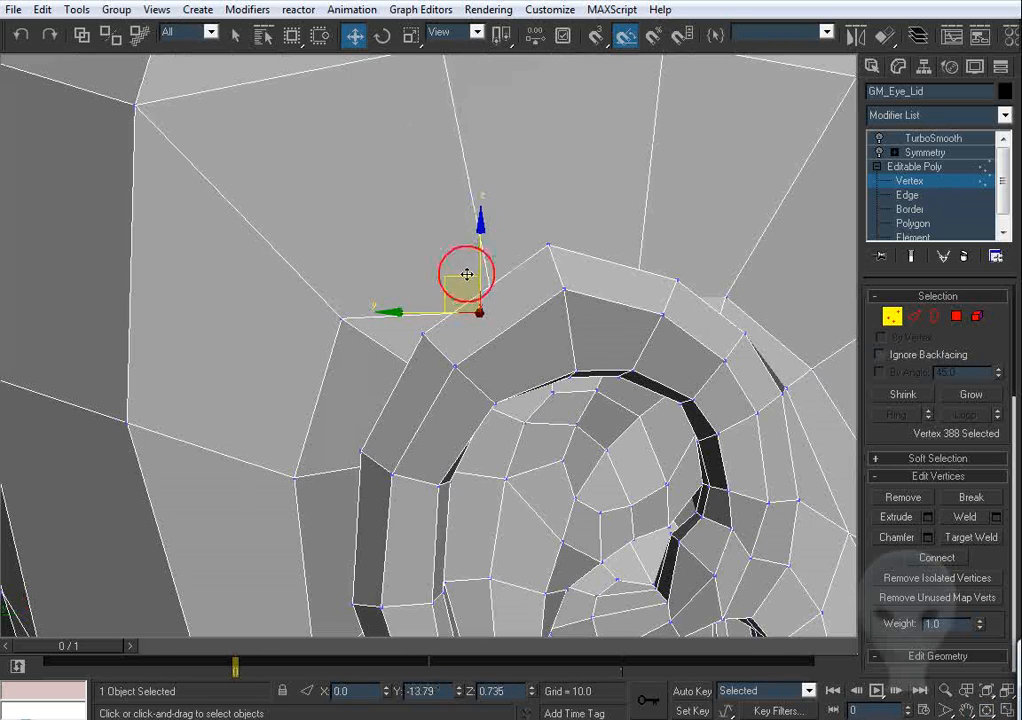
middle_click_drag(462, 280, 430, 303, "alt")
Pull the head vertex behind the upper ear forward and down against the ear's rear edge
left_click(376, 316)
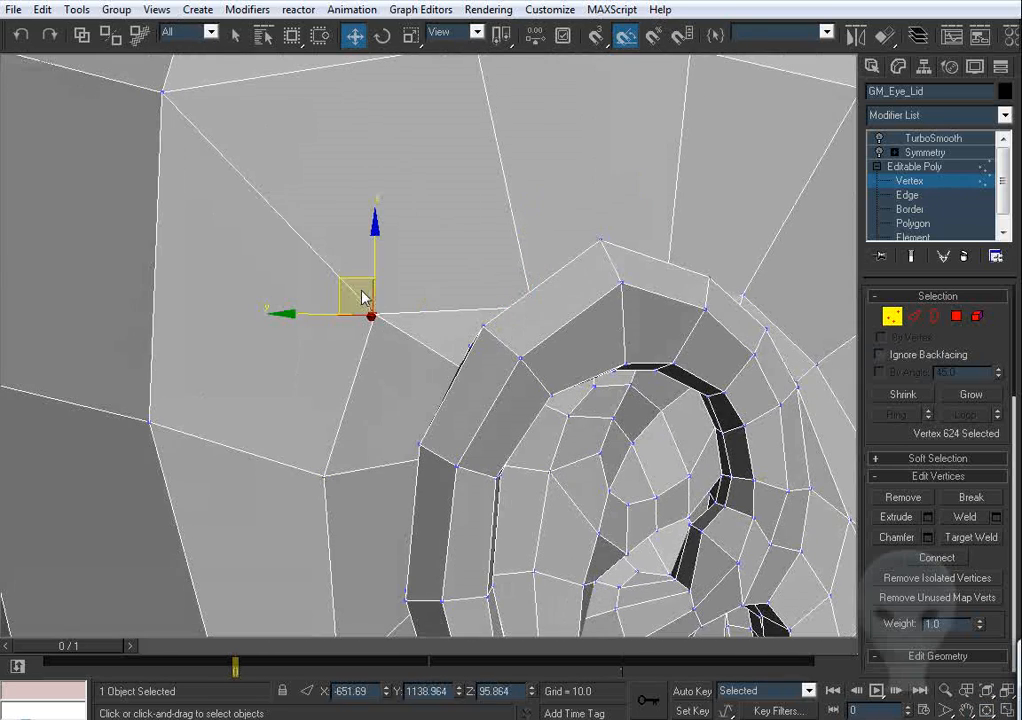
left_click_drag(361, 281, 443, 333)
mouse_move(443, 333)
middle_mouse_down("alt")
mouse_move(538, 440)
mouse_move(539, 394)
mouse_move(465, 217)
mouse_move(573, 306)
mouse_move(611, 279)
mouse_move(521, 283)
mouse_move(484, 374)
mouse_move(456, 361)
mouse_move(475, 313)
middle_mouse_up("alt")
scroll(573, 306, "up", 3)
left_click_drag(469, 286, 510, 358)
middle_click_drag(510, 358, 646, 244, "alt")
left_click(647, 162)
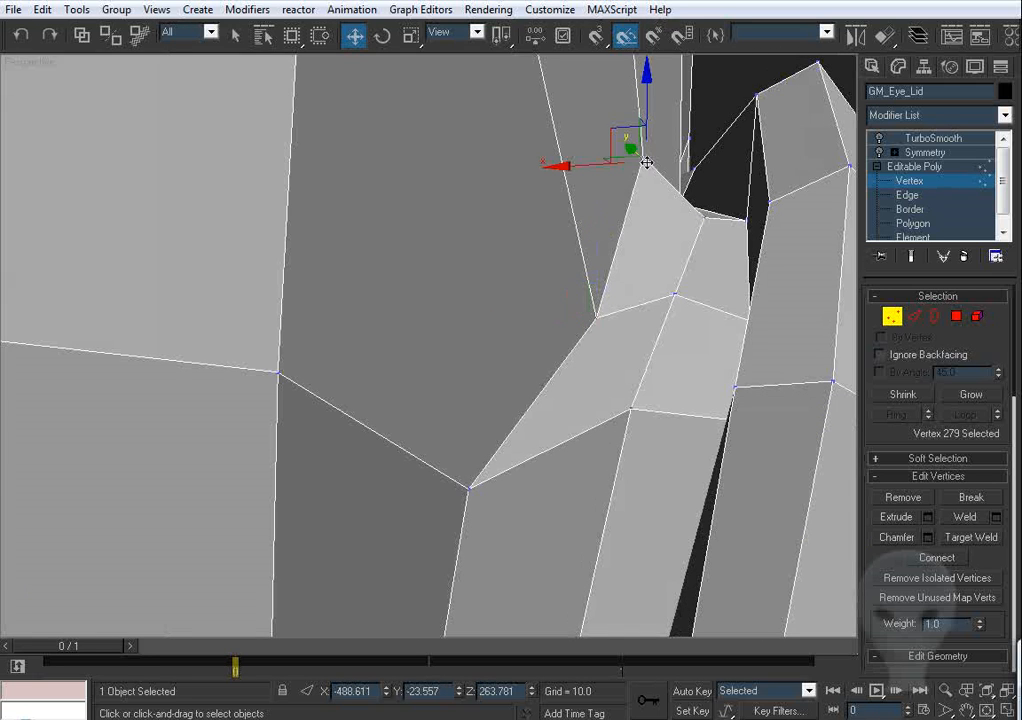
left_click_drag(650, 125, 646, 161)
key("ctrl+z")
Move the head vertex at the ear's upper rear forward and down so it tucks in behind the rim
middle_click_drag(702, 220, 638, 267, "alt")
left_click(708, 171)
scroll(706, 200, "down", 3)
middle_click_drag(705, 206, 654, 212, "alt")
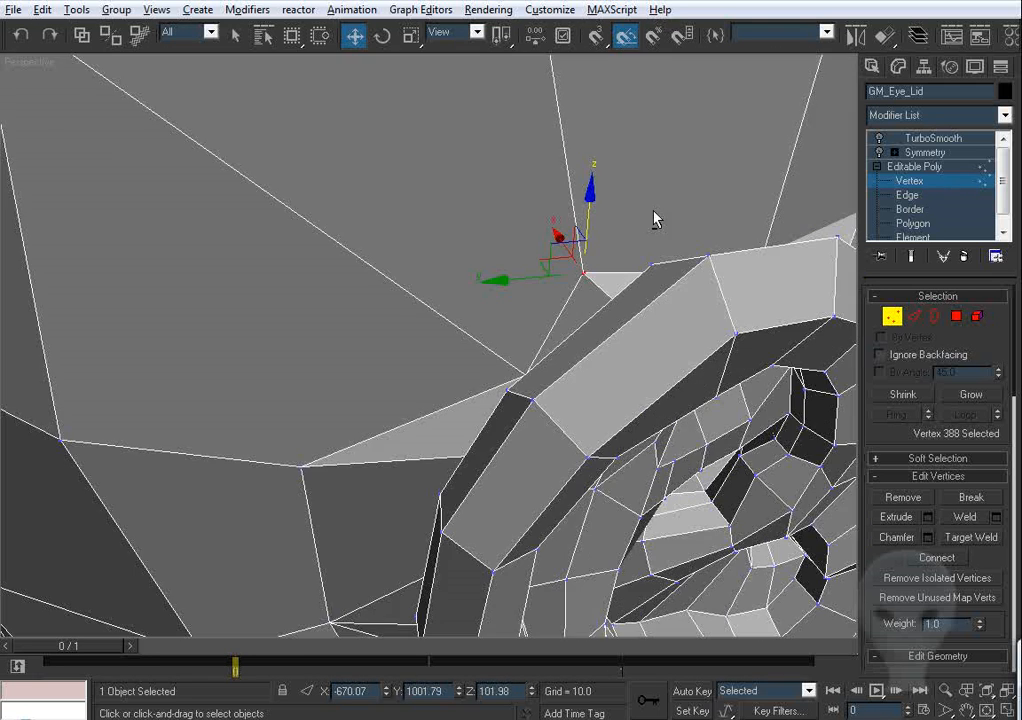
left_click_drag(554, 251, 590, 284)
middle_click_drag(511, 288, 632, 236, "alt")
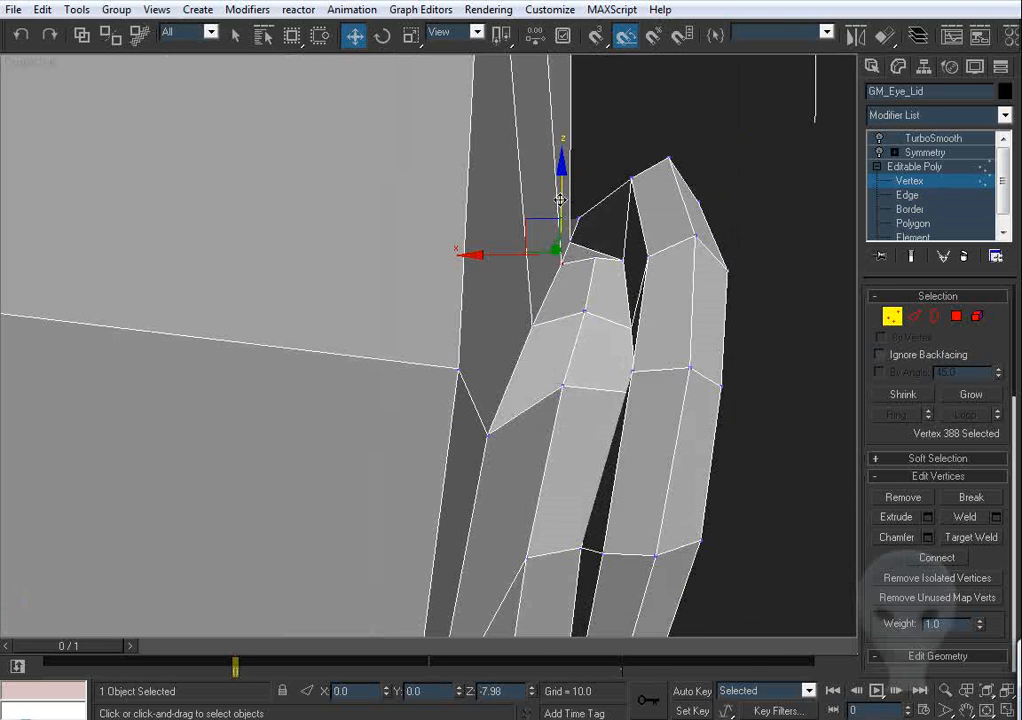
Move the head vertex behind the middle of the ear forward against the ear's rear edge
middle_click_drag(577, 395, 410, 350, "alt")
left_click(426, 460)
left_click(293, 417)
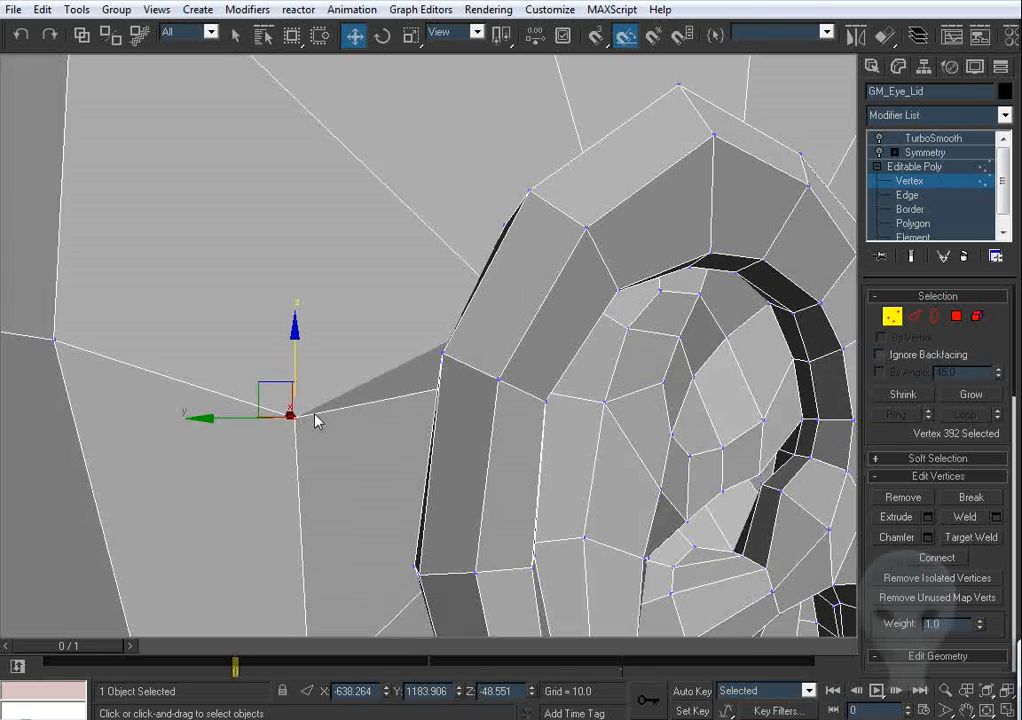
middle_click_drag(317, 419, 256, 380, "alt")
left_click_drag(258, 380, 358, 370)
middle_click_drag(358, 370, 419, 458, "alt")
left_click_drag(412, 452, 430, 432)
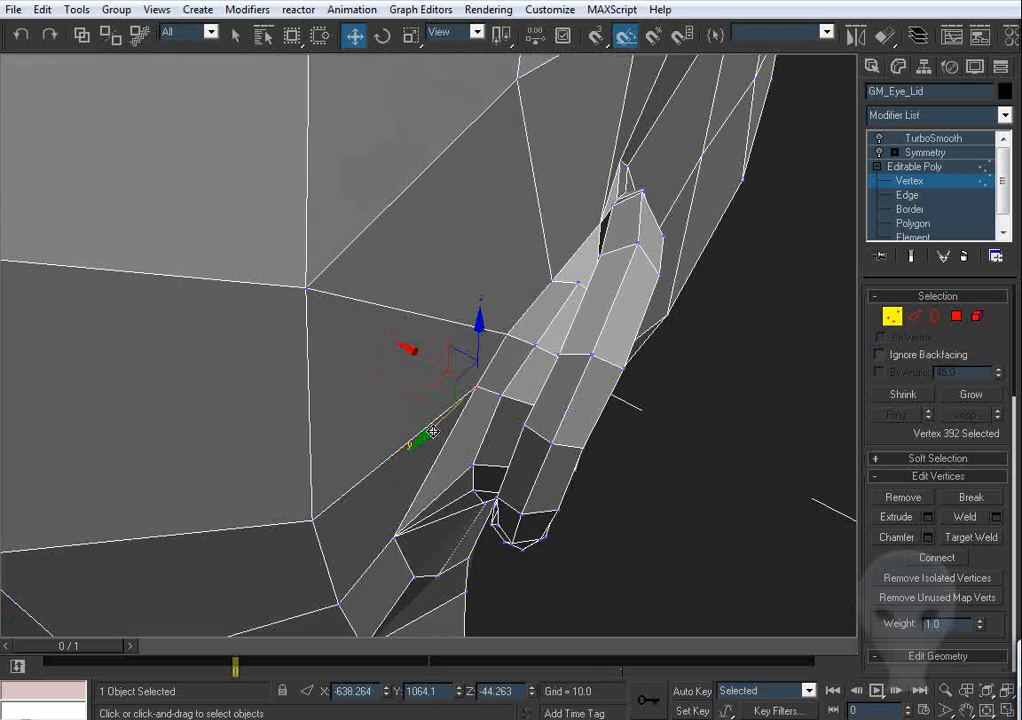
Fine-tune the position of the pulled-in vertex against the back of the ear
middle_click_drag(430, 432, 483, 355, "alt")
scroll(483, 358, "up", 4)
mouse_move(483, 418)
middle_mouse_down("alt")
mouse_move(516, 386)
mouse_move(479, 413)
middle_mouse_up("alt")
left_click_drag(535, 355, 538, 330)
scroll(538, 331, "down", 4)
middle_click_drag(538, 343, 493, 341, "alt")
Remove the middle edge joining the head vertex to the back of the lower ear
left_click(426, 515)
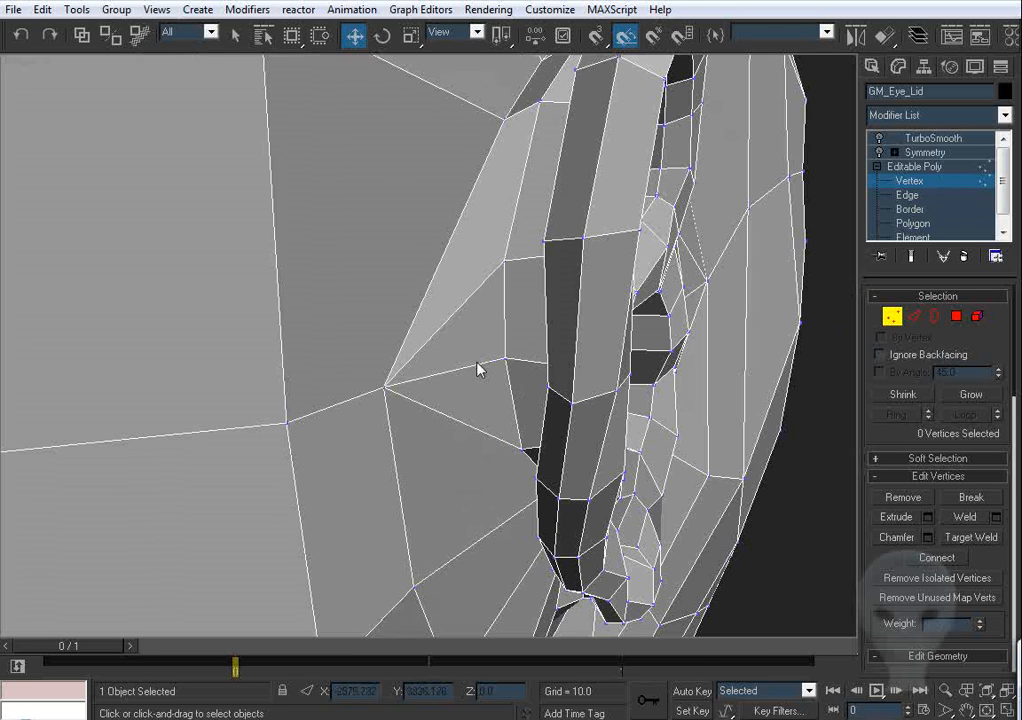
left_click(912, 318)
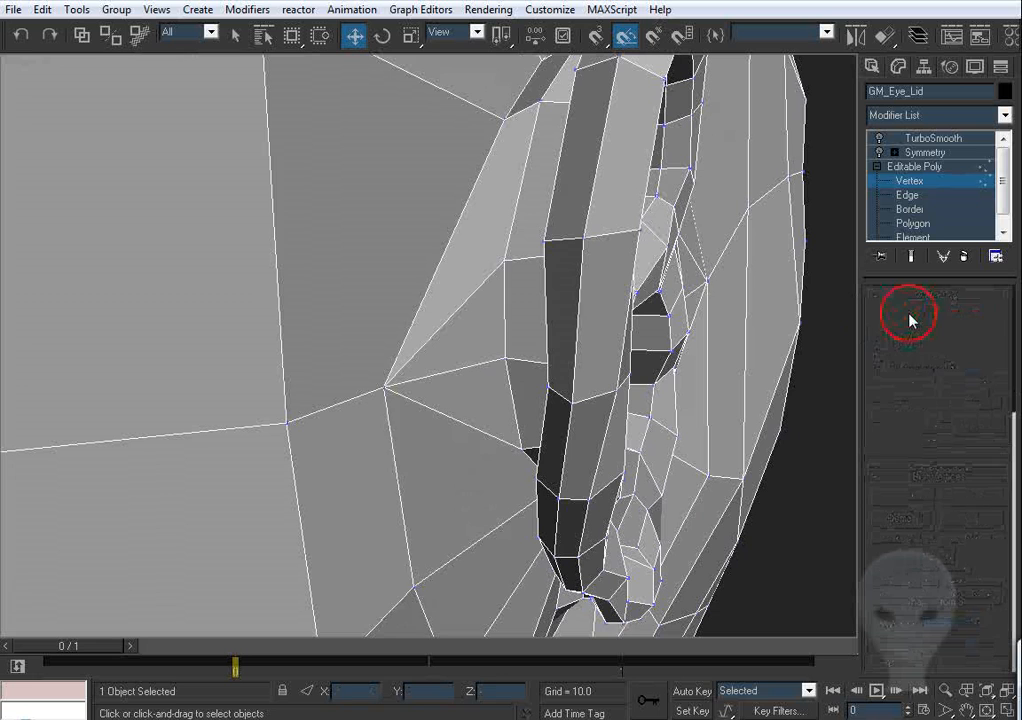
left_click(445, 372)
key("BackSpace")
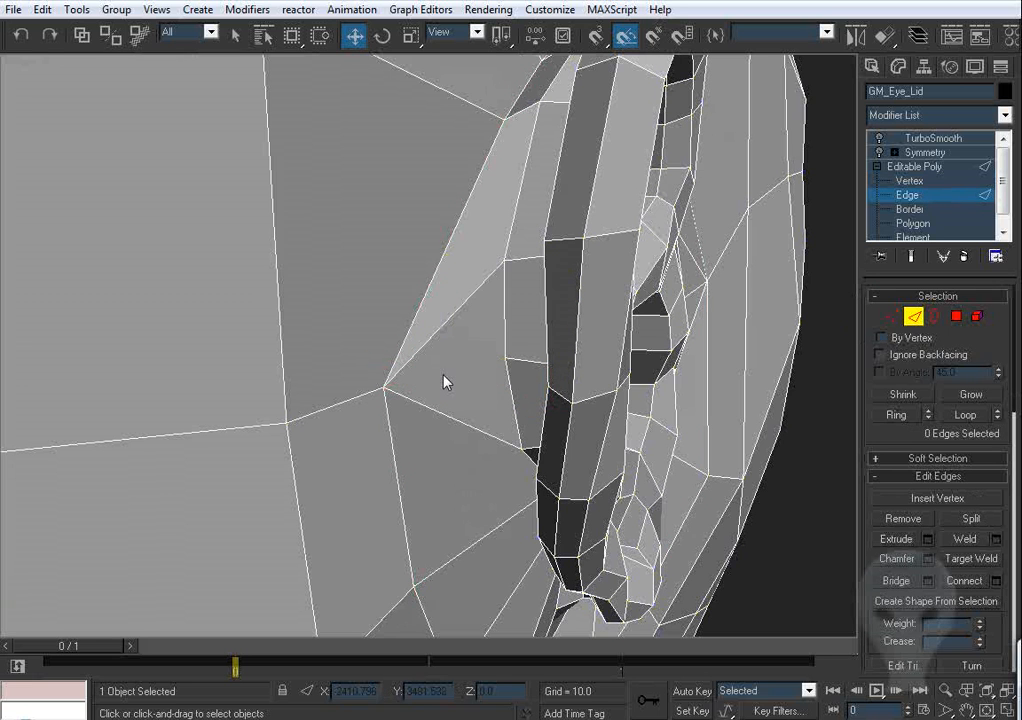
Move the head vertex behind the lower ear forward and adjust its depth to meet the back of the ear
left_click(891, 317)
left_click(383, 389)
middle_click_drag(383, 389, 367, 418, "alt")
left_click_drag(366, 419, 489, 427)
middle_click_drag(445, 383, 548, 486, "alt")
middle_click_drag(450, 387, 438, 350, "alt")
left_click_drag(409, 336, 407, 320)
middle_click_drag(414, 345, 520, 400, "alt")
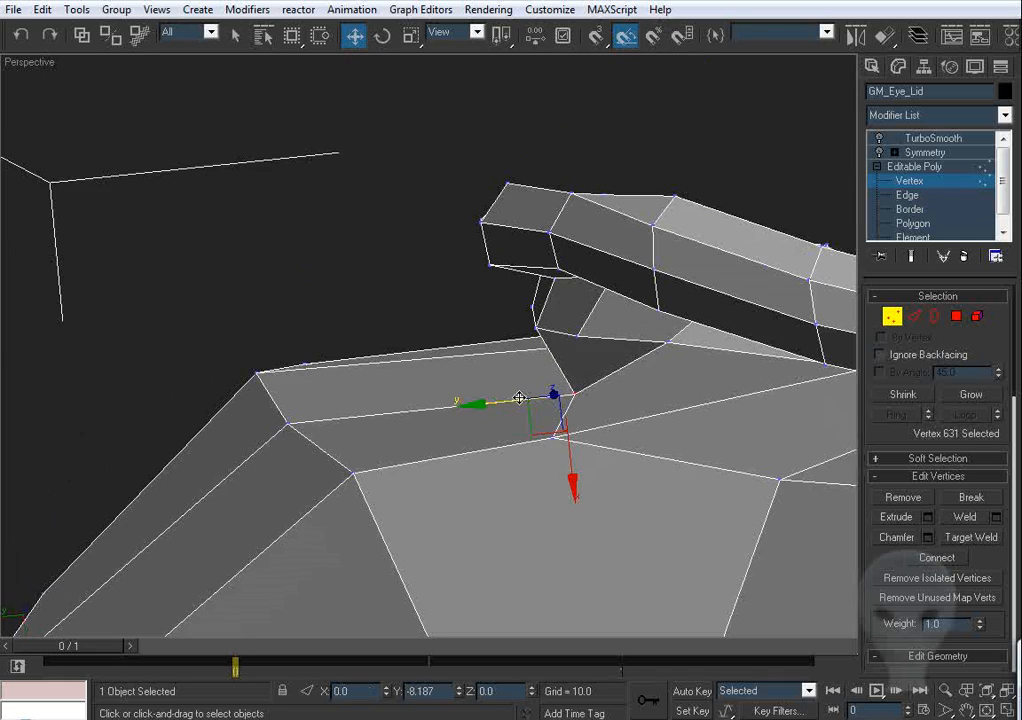
Nudge the vertex behind the lower ear further forward to close up to the ear's back surface
left_click_drag(519, 398, 521, 398)
middle_click_drag(521, 398, 430, 368, "alt")
left_click_drag(358, 359, 368, 360)
middle_click_drag(368, 360, 438, 398, "alt")
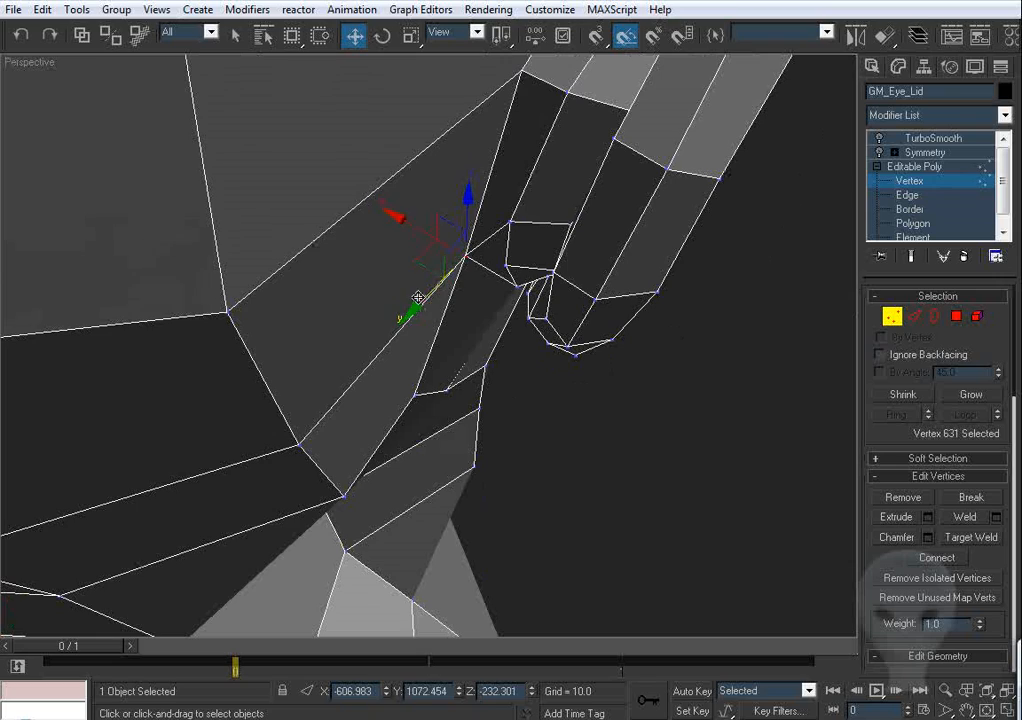
left_click_drag(418, 298, 437, 285)
Move the head vertex just behind the lower ear forward along the ear's back edge
mouse_move(427, 391)
middle_mouse_down("alt")
mouse_move(424, 255)
mouse_move(472, 280)
mouse_move(513, 392)
mouse_move(449, 417)
mouse_move(433, 360)
mouse_move(417, 358)
mouse_move(455, 398)
mouse_move(550, 447)
mouse_move(440, 392)
middle_mouse_up("alt")
left_click(420, 362)
left_click_drag(400, 330, 500, 305)
middle_click_drag(500, 305, 345, 405, "alt")
scroll(376, 460, "up", 4)
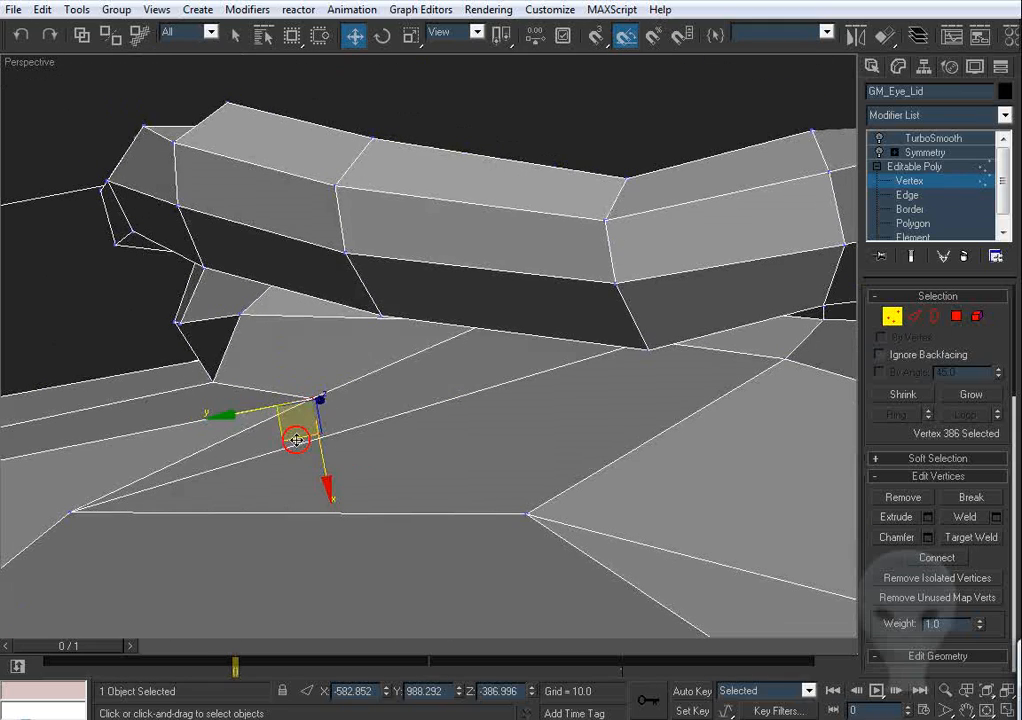
left_click_drag(296, 440, 362, 443)
Pull the neighbouring lower head vertex forward and up so it tucks beneath the back of the ear
left_click(69, 510)
left_click(465, 486)
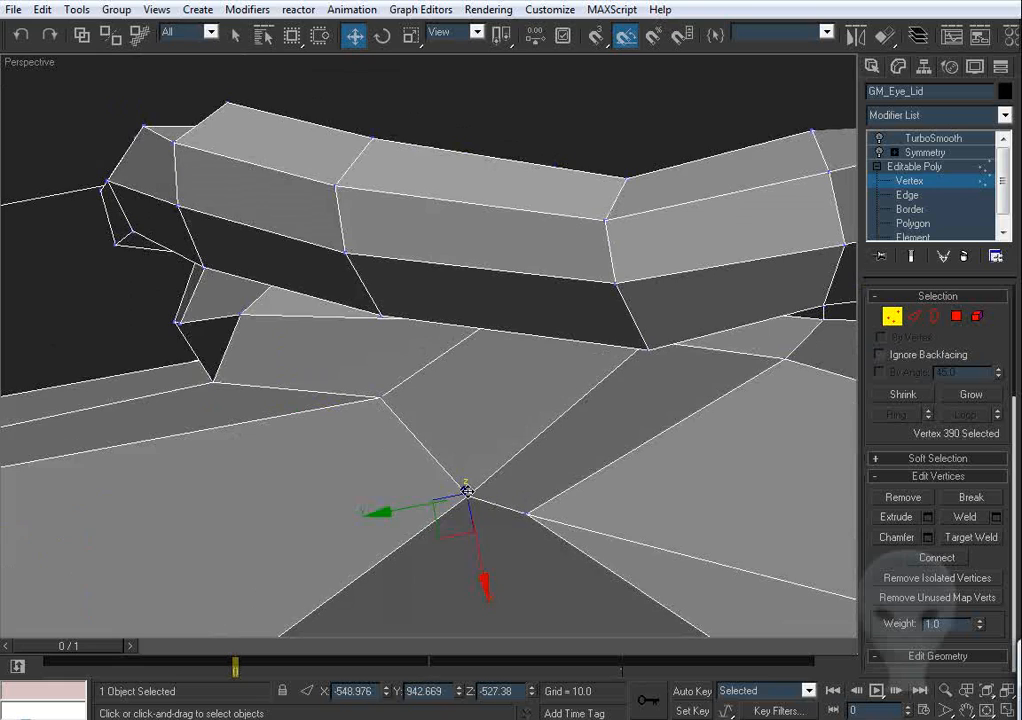
middle_click_drag(465, 486, 455, 613, "alt")
left_click_drag(412, 463, 450, 380)
middle_click_drag(460, 400, 298, 464, "alt")
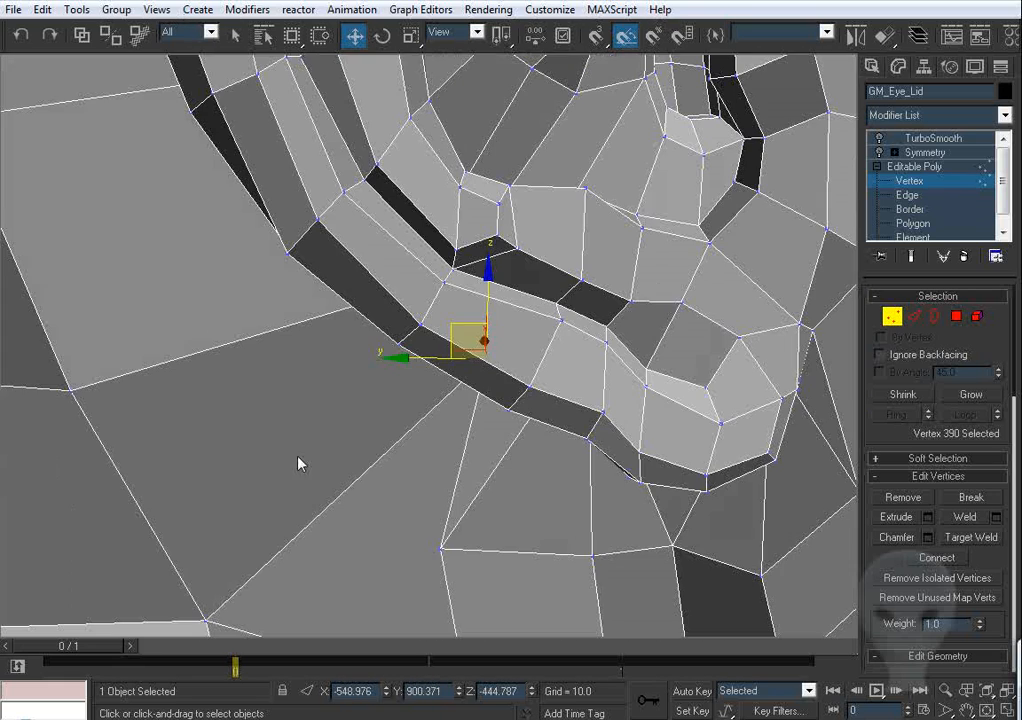
Move the head vertex below the earlobe up toward the lobe and adjust its depth from behind
middle_click_drag(480, 601, 458, 525, "alt")
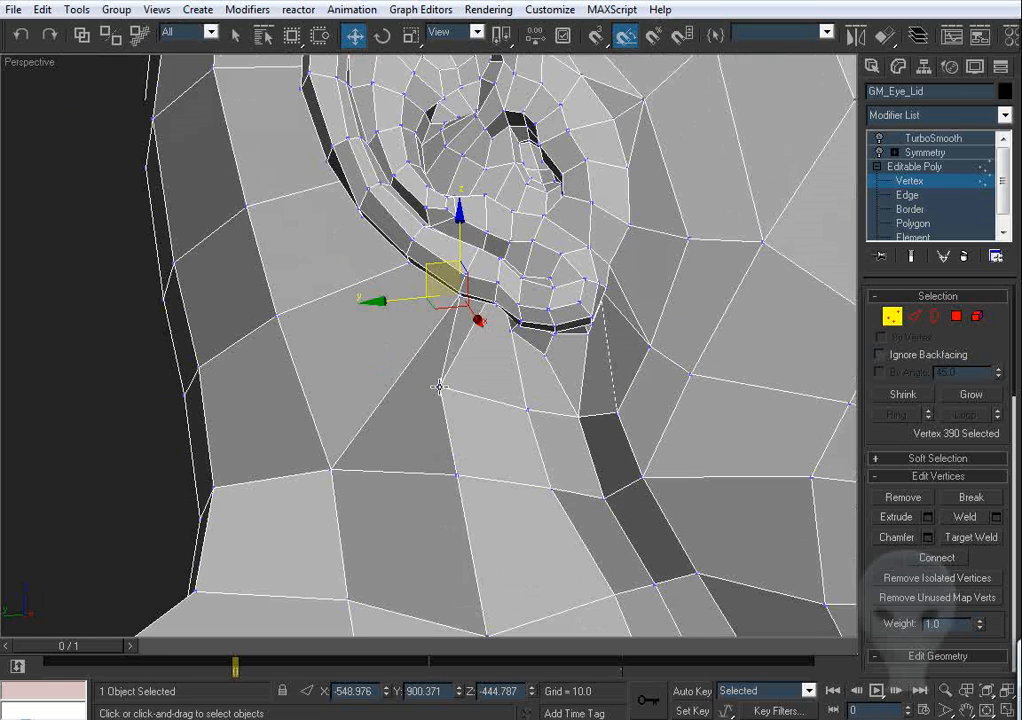
left_click(438, 367)
left_click_drag(429, 357, 468, 317)
middle_click_drag(468, 317, 555, 426, "alt")
left_click_drag(395, 358, 383, 370)
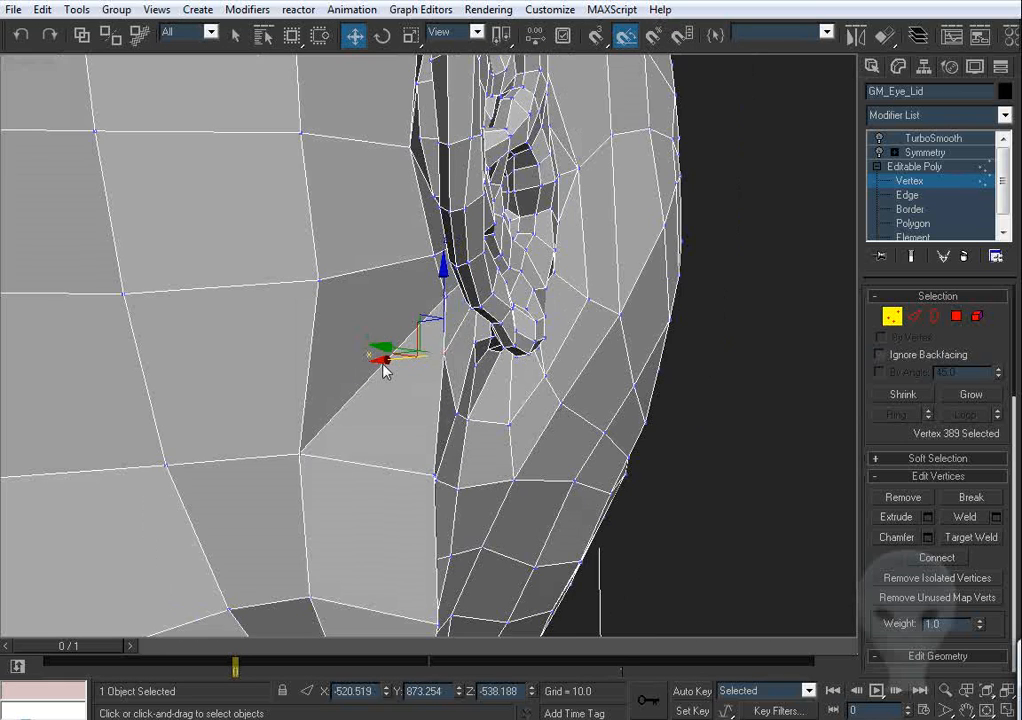
middle_click_drag(383, 370, 433, 308, "alt")
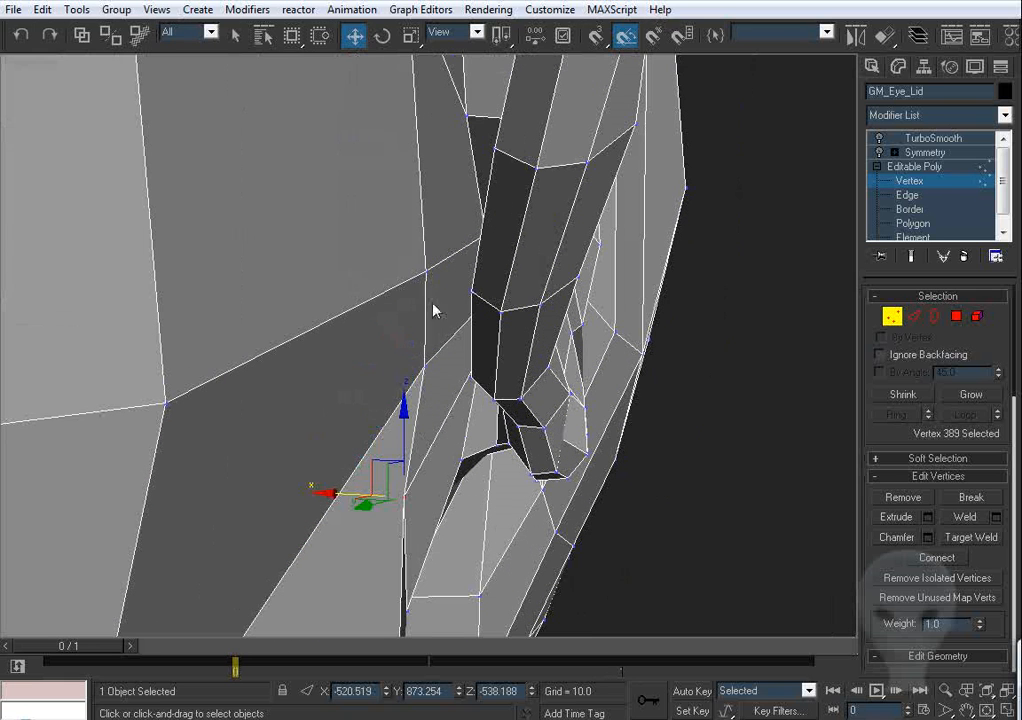
Shift the two head vertices directly behind the lower ear slightly inward toward the centre of the head
left_click(429, 269)
left_click_drag(429, 269, 421, 274)
left_click(424, 364)
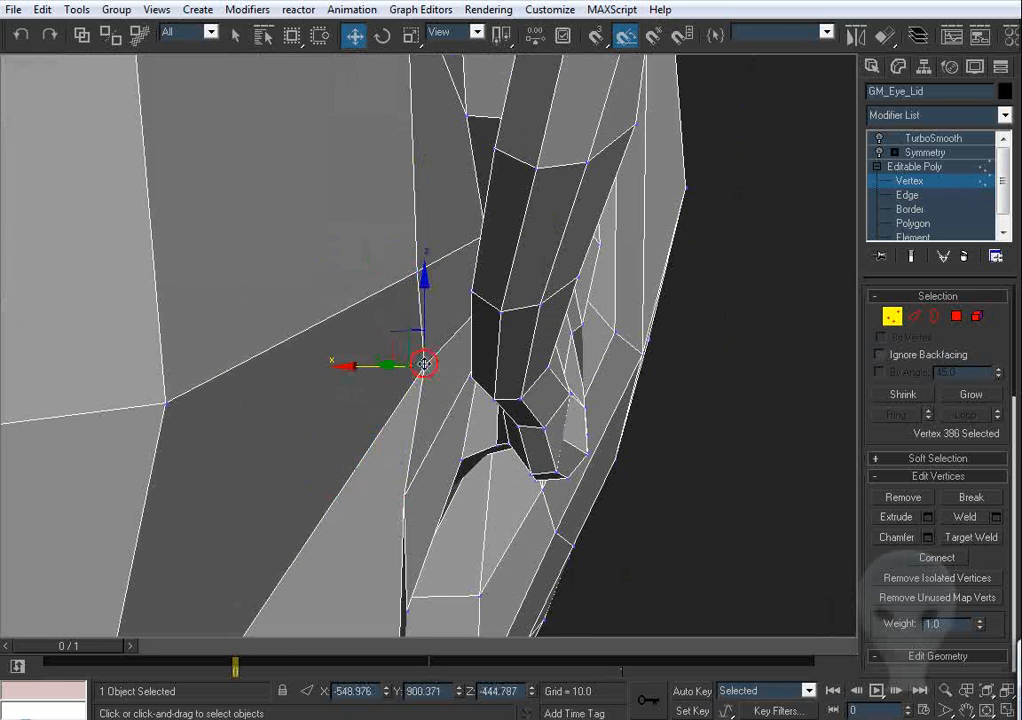
left_click_drag(424, 364, 411, 378)
middle_click_drag(439, 418, 554, 411, "alt")
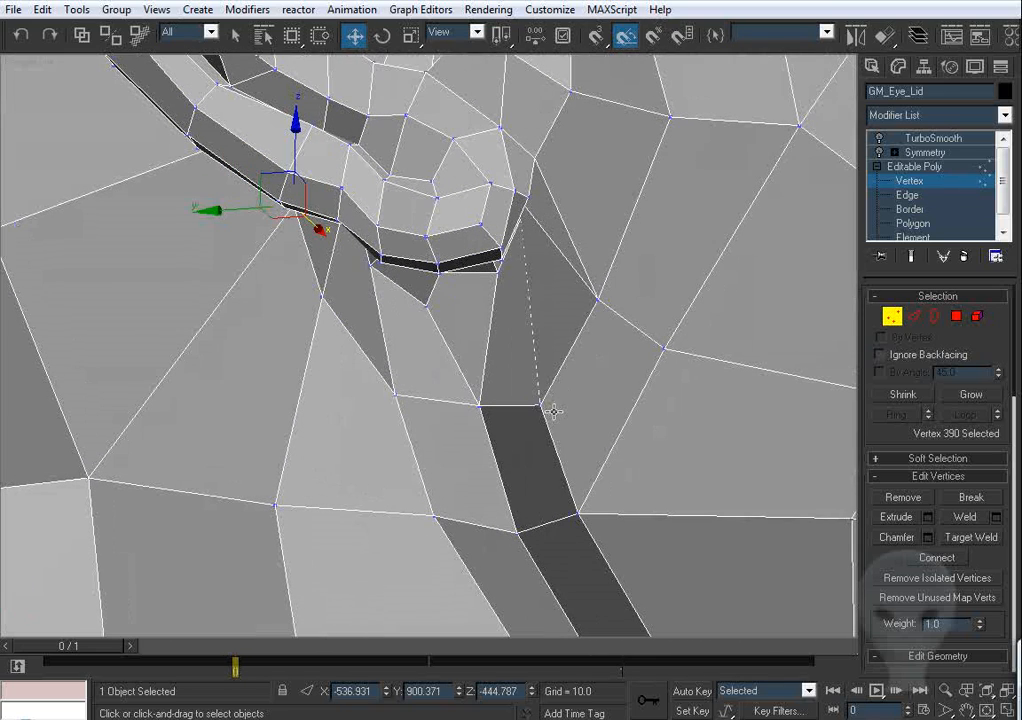
In the left view, adjust the neck vertices below the ear and move the throat edge's corner vertices down and back
left_click(399, 390)
key("l")
left_click(479, 354)
left_click(446, 383)
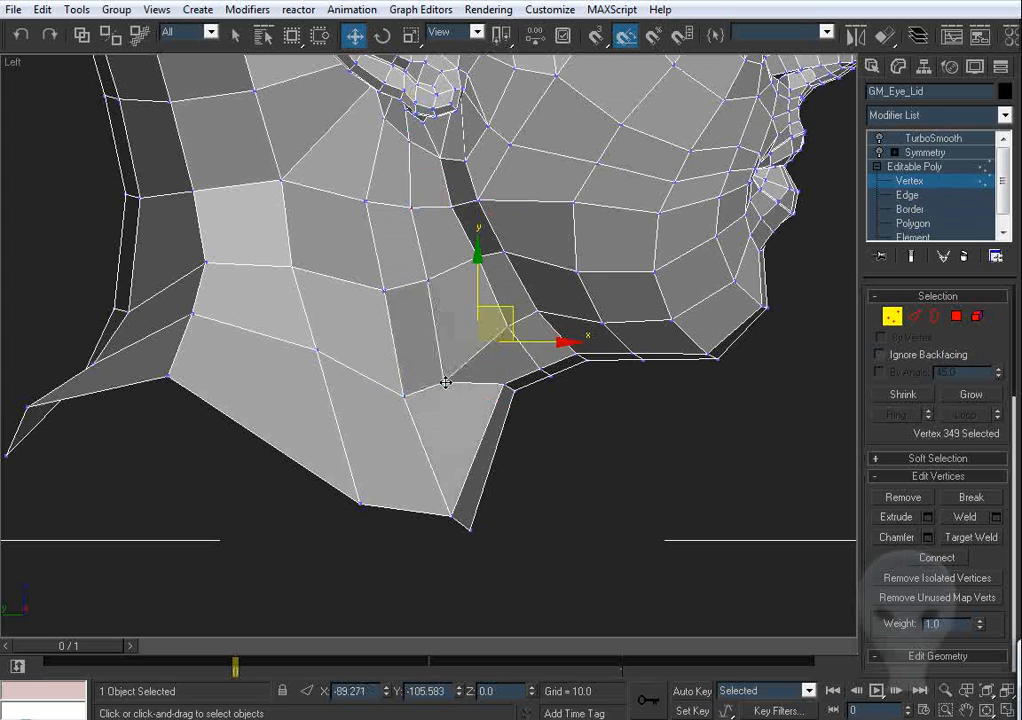
left_click(425, 283)
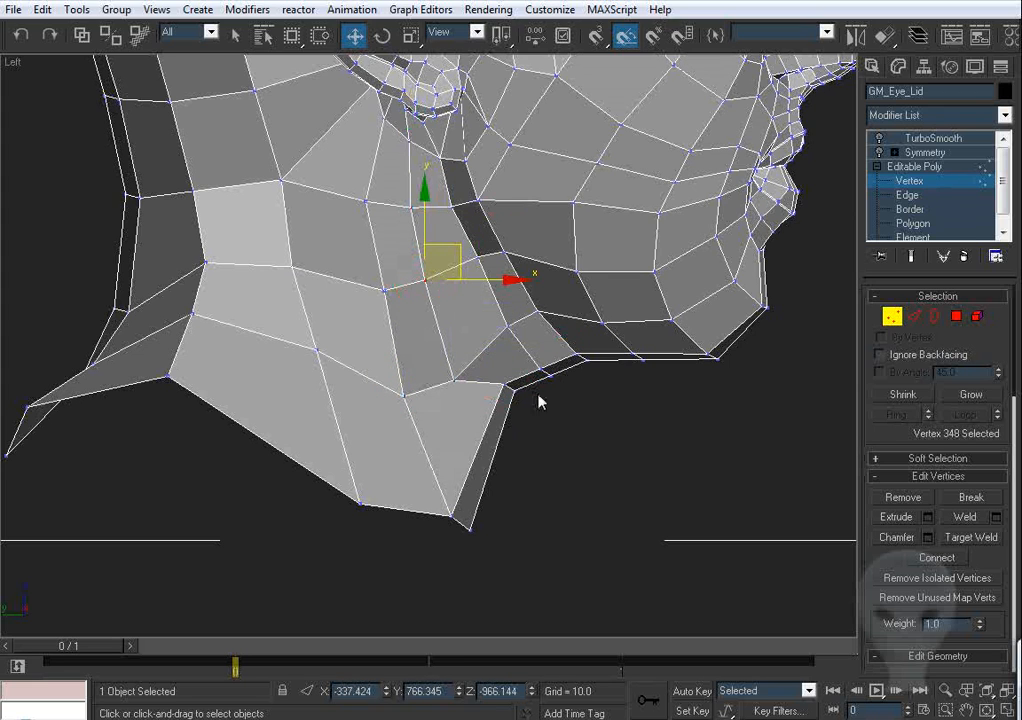
left_click_drag(490, 410, 489, 408)
left_click_drag(544, 374, 507, 446)
Shift three vertices on the side of the neck slightly backward to even out the spacing of the edge loops
middle_click_drag(450, 330, 462, 410)
left_click_drag(466, 460, 453, 461)
left_click_drag(437, 359, 432, 356)
left_click_drag(396, 371, 383, 358)
left_click(416, 300)
middle_click_drag(418, 288, 413, 294)
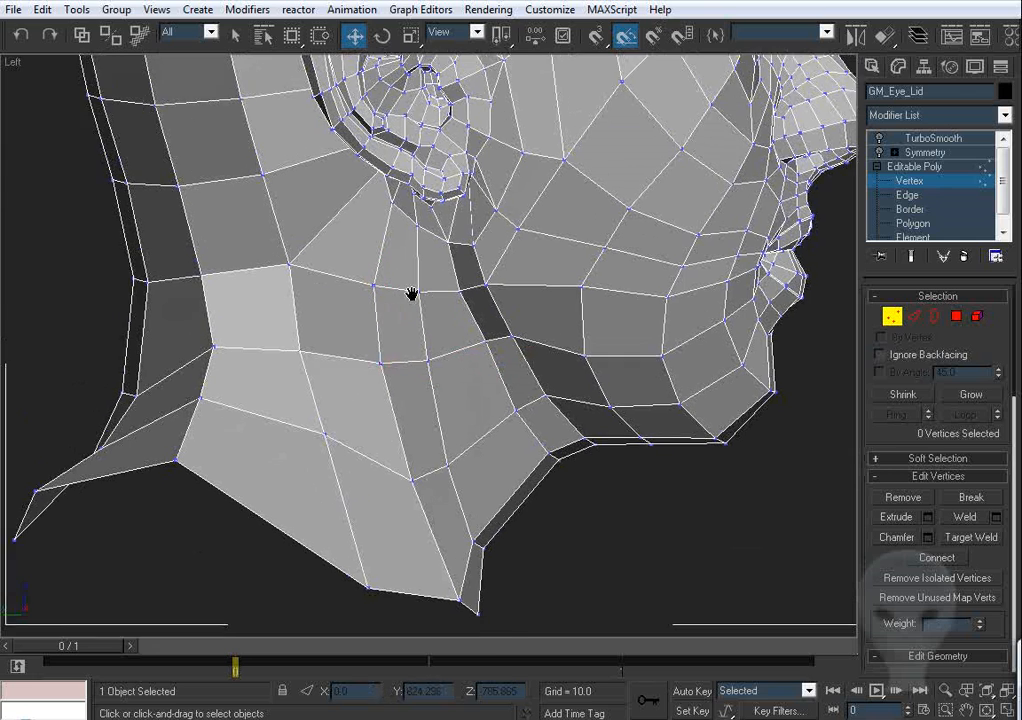
Move the two throat edge vertices beneath the jaw down and back, and bring the vertex above them back to match
scroll(416, 292, "up", 2)
left_click_drag(575, 516, 567, 518)
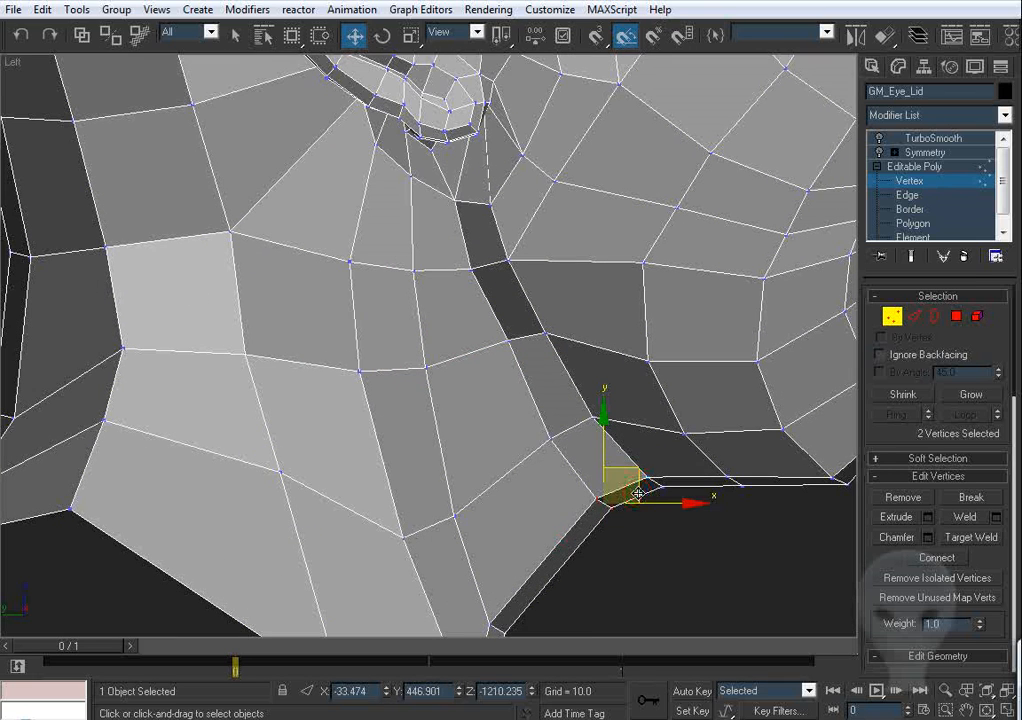
left_click_drag(637, 490, 589, 527)
left_click(554, 460)
left_click_drag(549, 440, 517, 461)
Move the next two vertices up the loop behind the jaw backward to widen the strip below the earlobe
left_click(491, 382)
left_click_drag(507, 339, 471, 358)
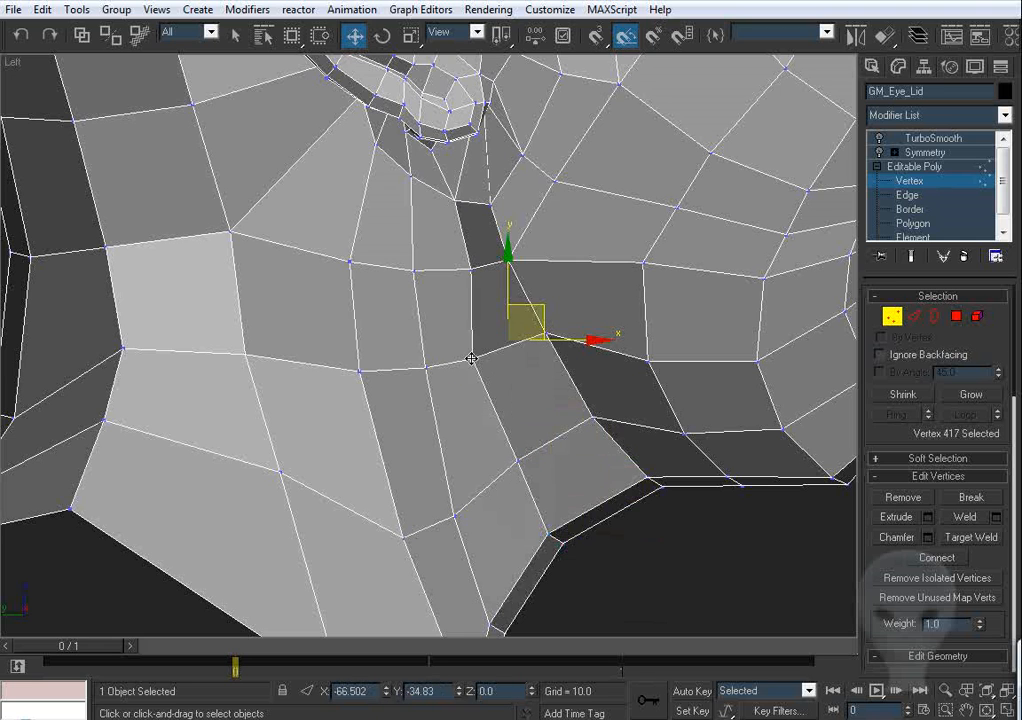
left_click(479, 292)
left_click_drag(468, 268, 468, 270)
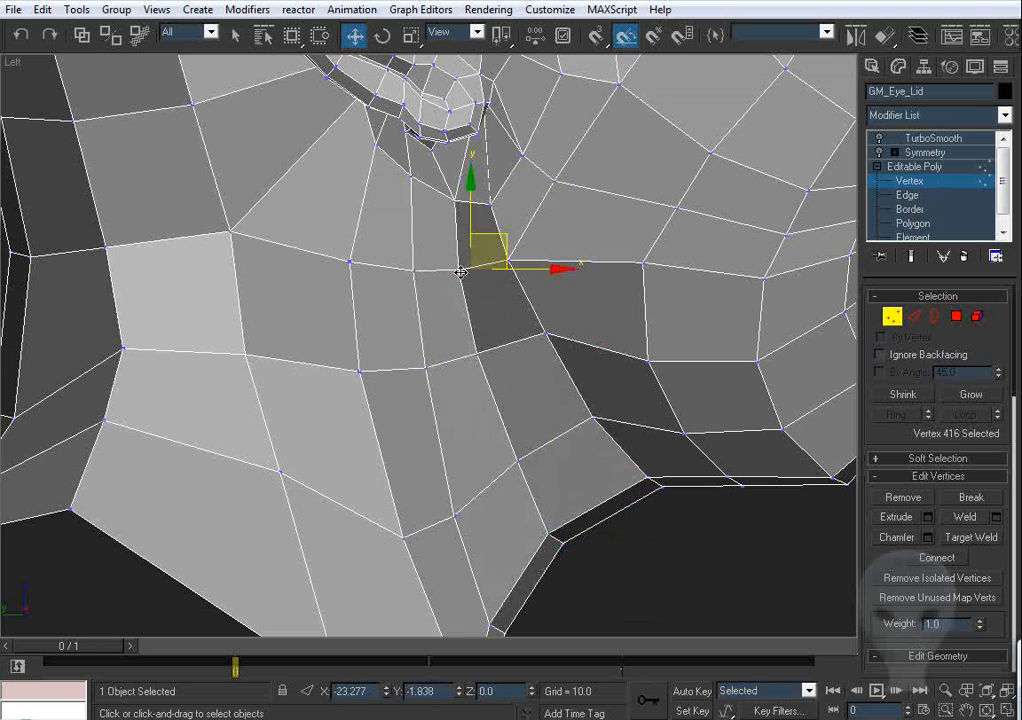
In the perspective view, move the two vertices on the side of the neck below the jaw outward to round the neck
scroll(469, 297, "down", 3)
key("p")
middle_click_drag(545, 484, 419, 352, "alt")
left_click(418, 352)
left_click(337, 290)
left_click_drag(390, 306, 369, 303)
left_click(359, 323)
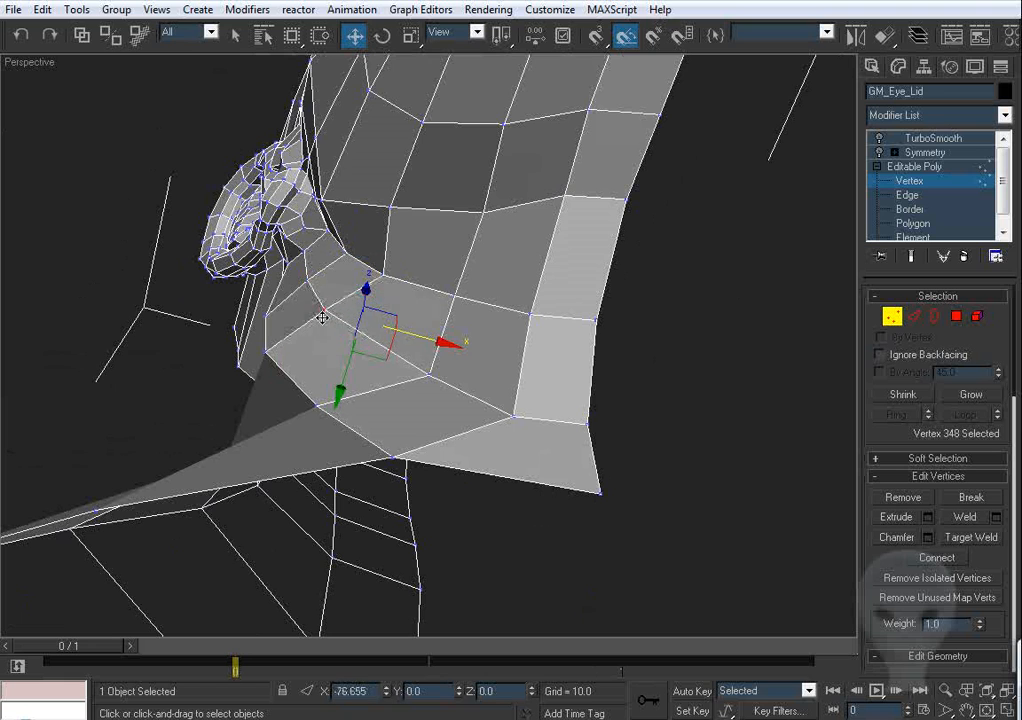
left_click(427, 422)
left_click(388, 365)
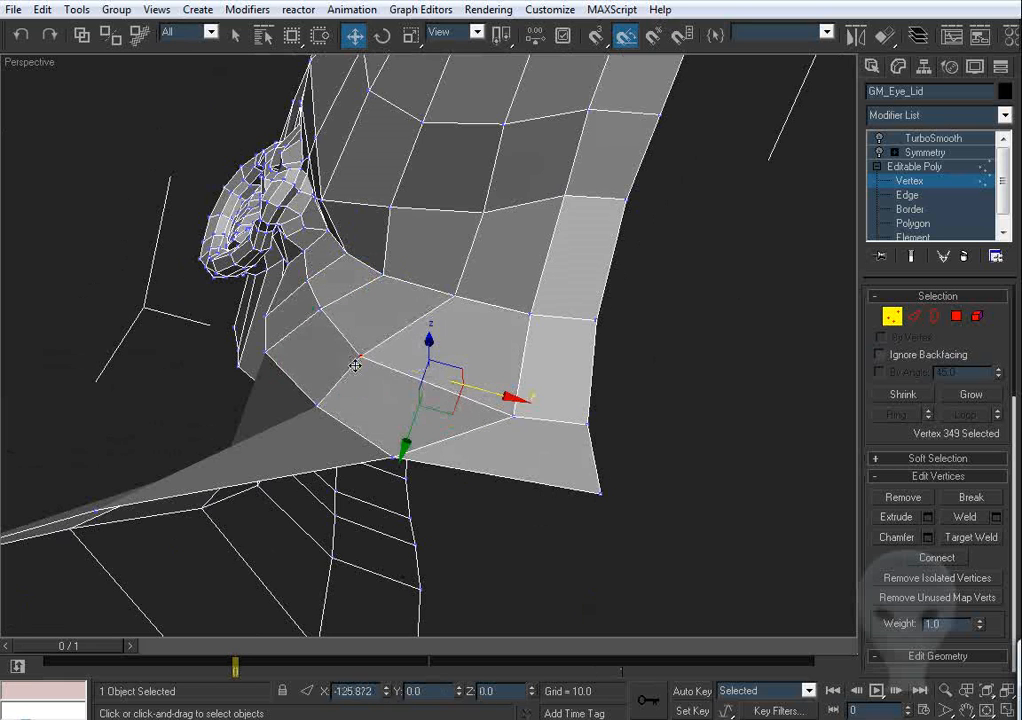
left_click_drag(355, 365, 355, 364)
middle_click_drag(461, 404, 461, 376, "alt")
In the left view, move the lower neck vertex up and forward and nudge the neighbouring vertices into even spacing
key("l")
scroll(358, 302, "up", 3)
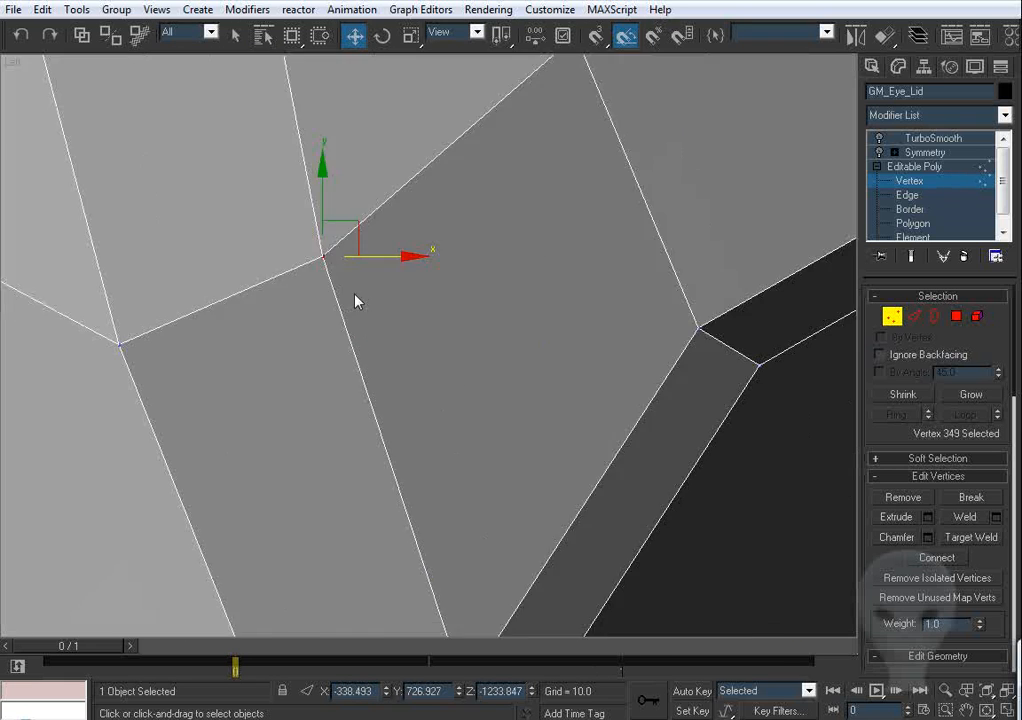
scroll(356, 301, "down", 3)
left_click_drag(437, 312, 449, 294)
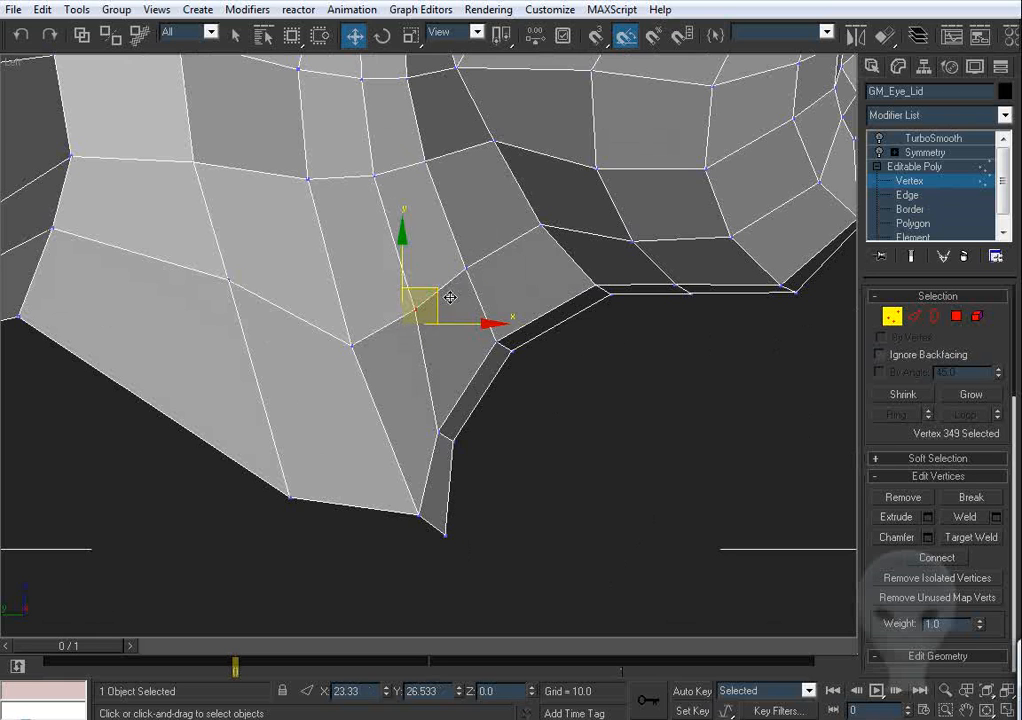
mouse_move(467, 419)
left_mouse_down()
mouse_move(428, 458)
mouse_move(482, 418)
left_mouse_up()
middle_click_drag(459, 329, 476, 462)
left_click(395, 311)
left_click_drag(393, 309, 396, 306)
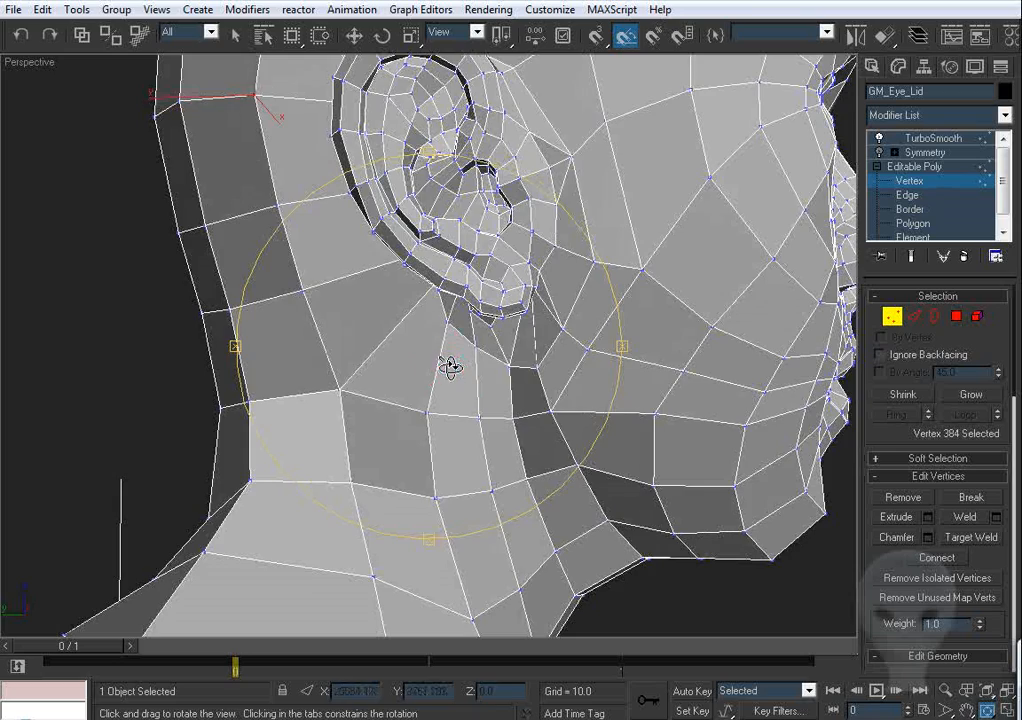
Adjust the height and sideways position of the head vertex at the top of the ear to fit it closely
key("l")
key("z")
scroll(472, 392, "down", 8)
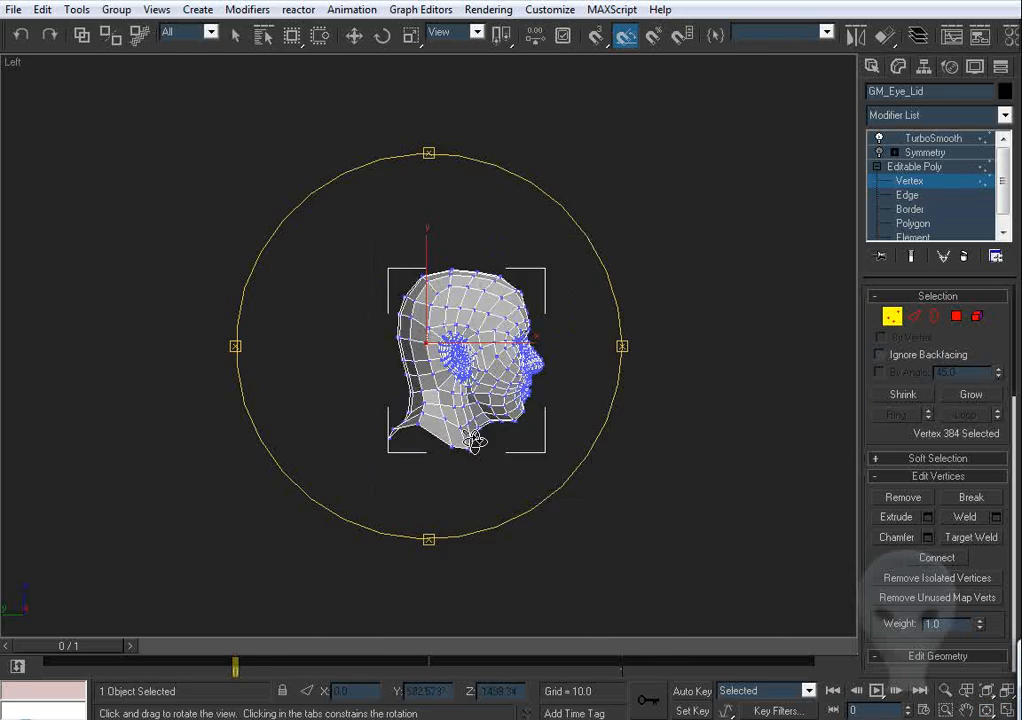
scroll(477, 440, "up", 6)
key("w")
left_click(469, 364)
scroll(469, 364, "up", 4)
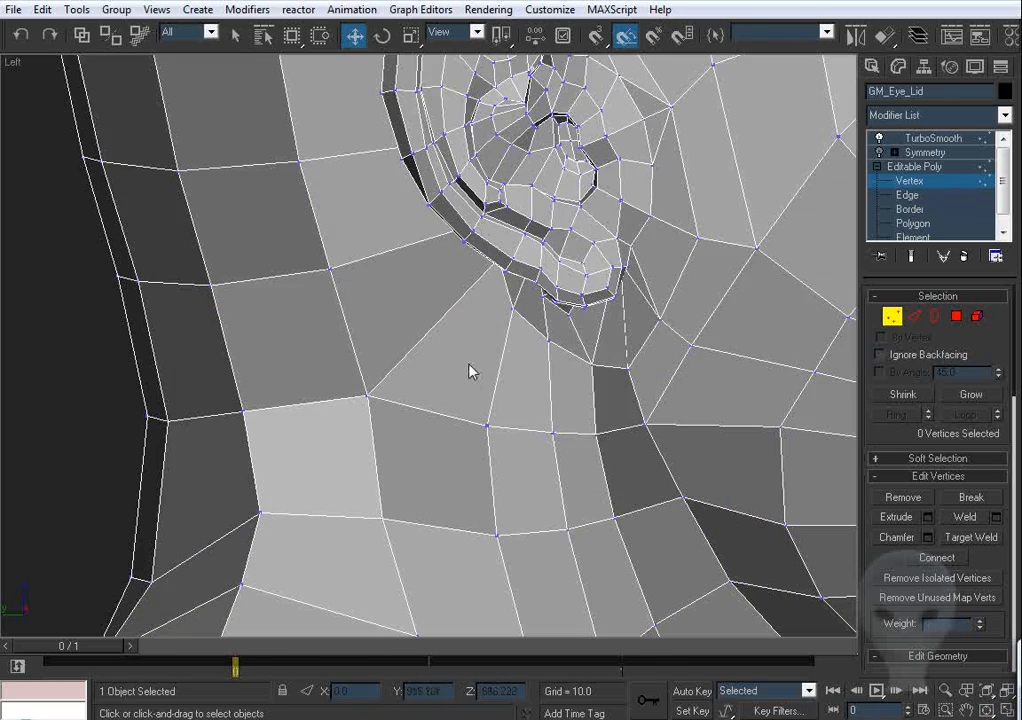
key("F3")
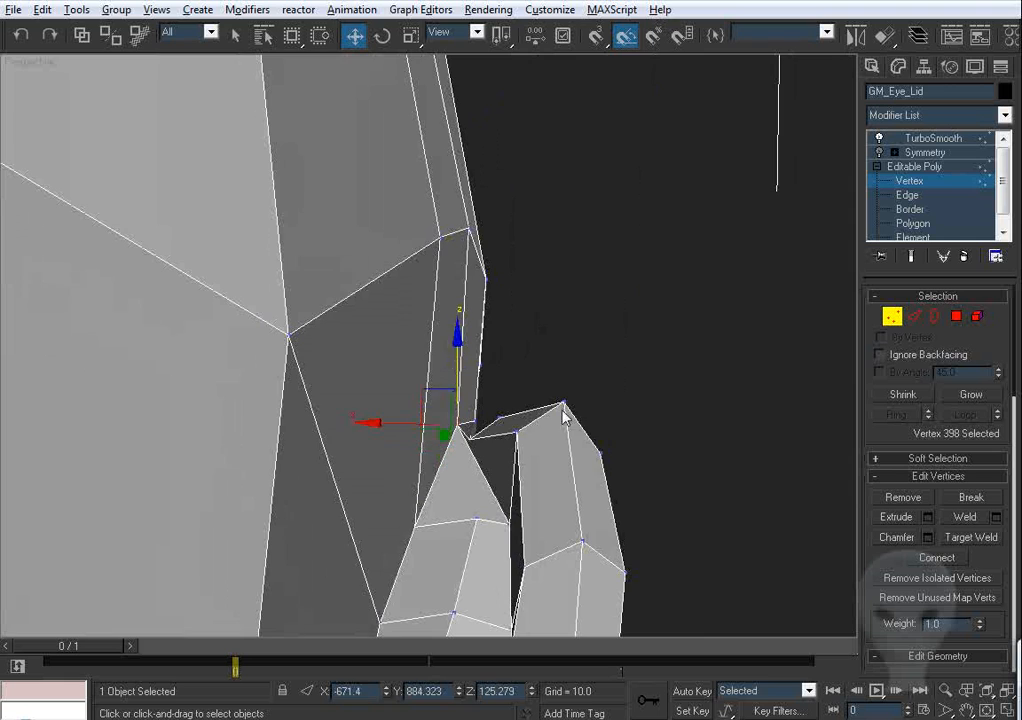
middle_click_drag(563, 415, 329, 392, "alt")
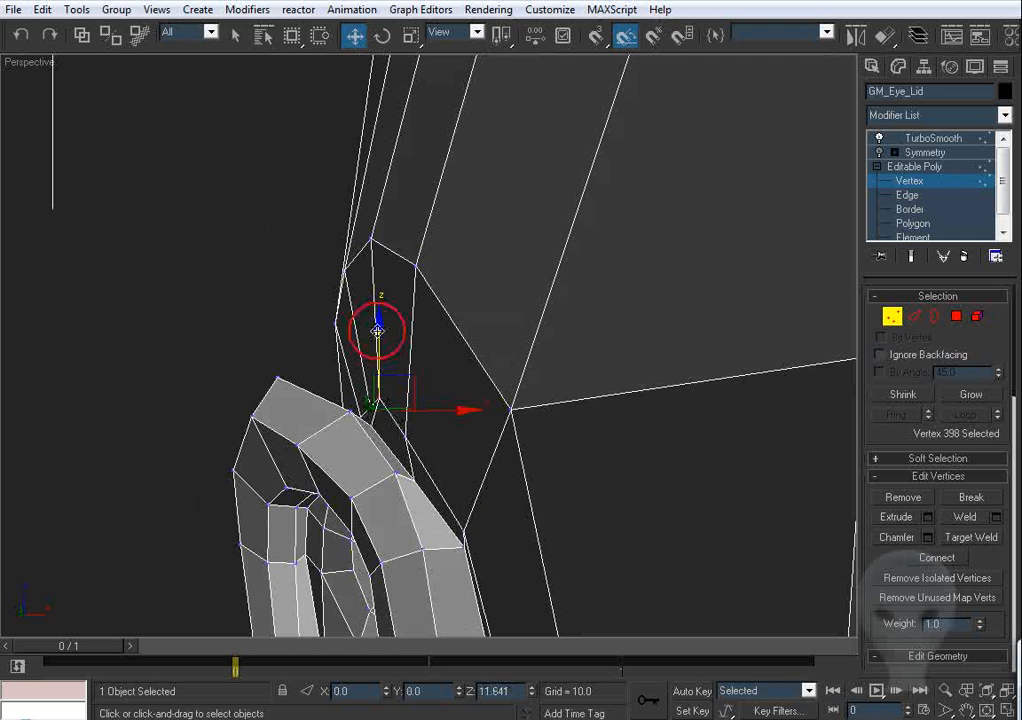
left_click_drag(440, 395, 425, 400)
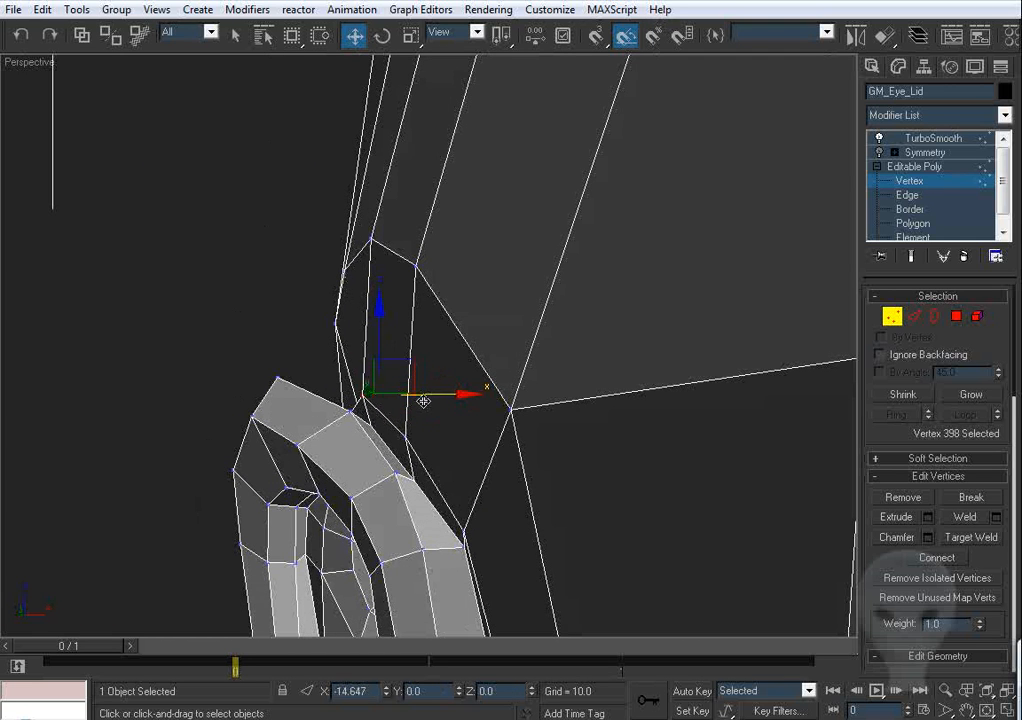
Show the smoothed end result and inspect the head, ear and neck from behind and the side
middle_click_drag(415, 408, 505, 385, "alt")
left_click(917, 256)
left_click_drag(424, 332, 402, 331)
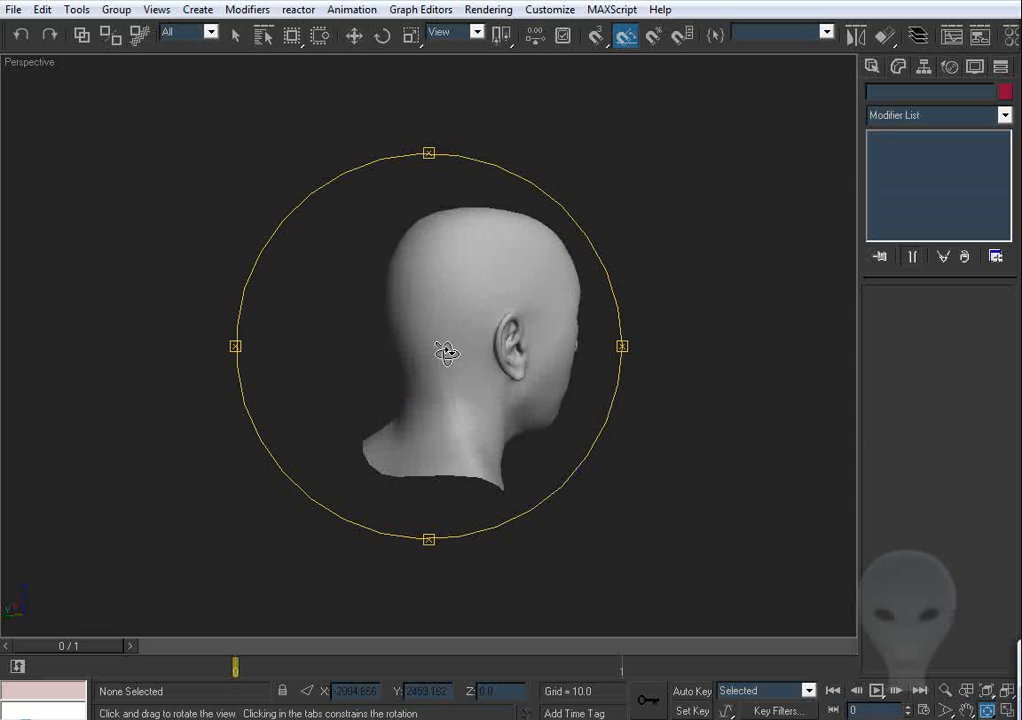
left_click_drag(447, 353, 421, 313)
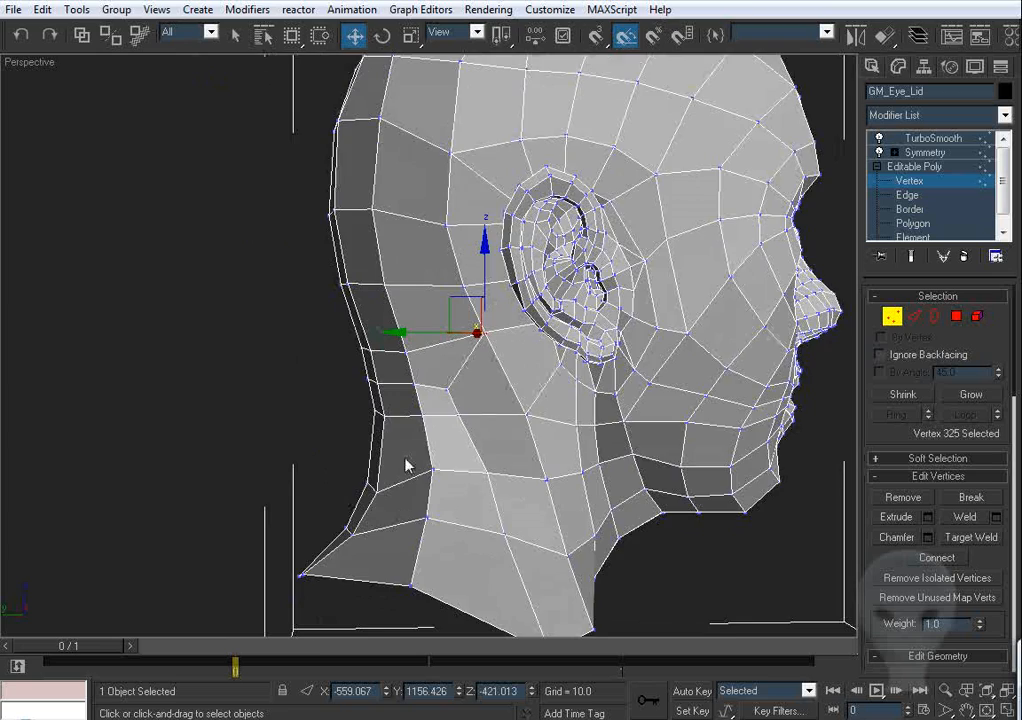
Move the row of three vertices across the upper nape slightly up and back in the left view
scroll(406, 465, "up", 5)
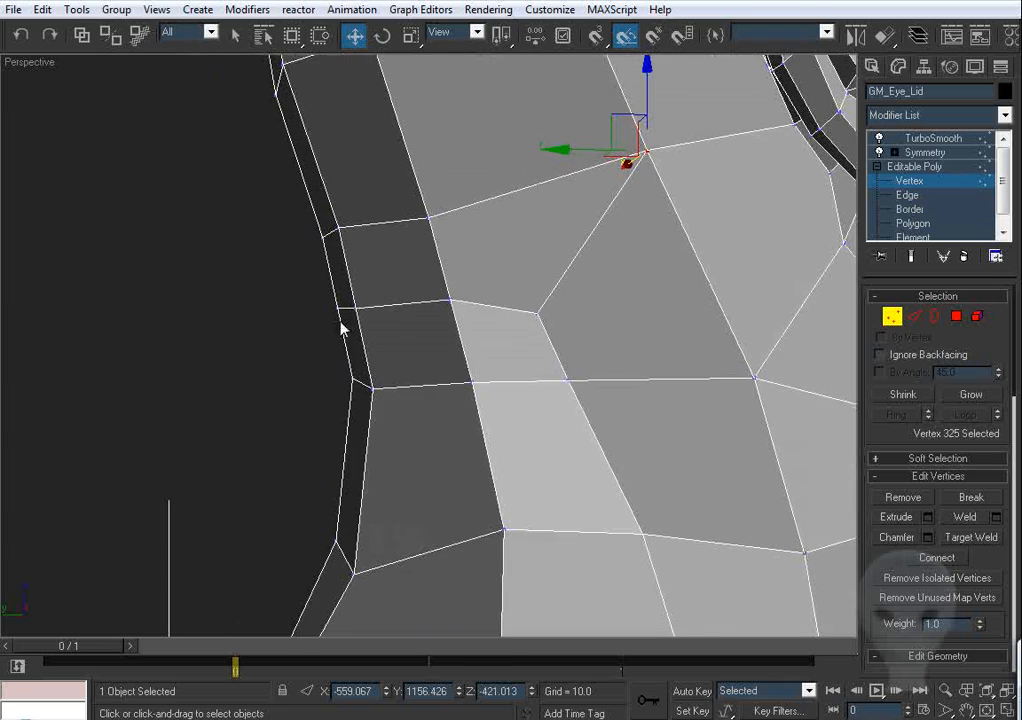
left_click_drag(583, 360, 575, 352)
scroll(490, 345, "down", 5)
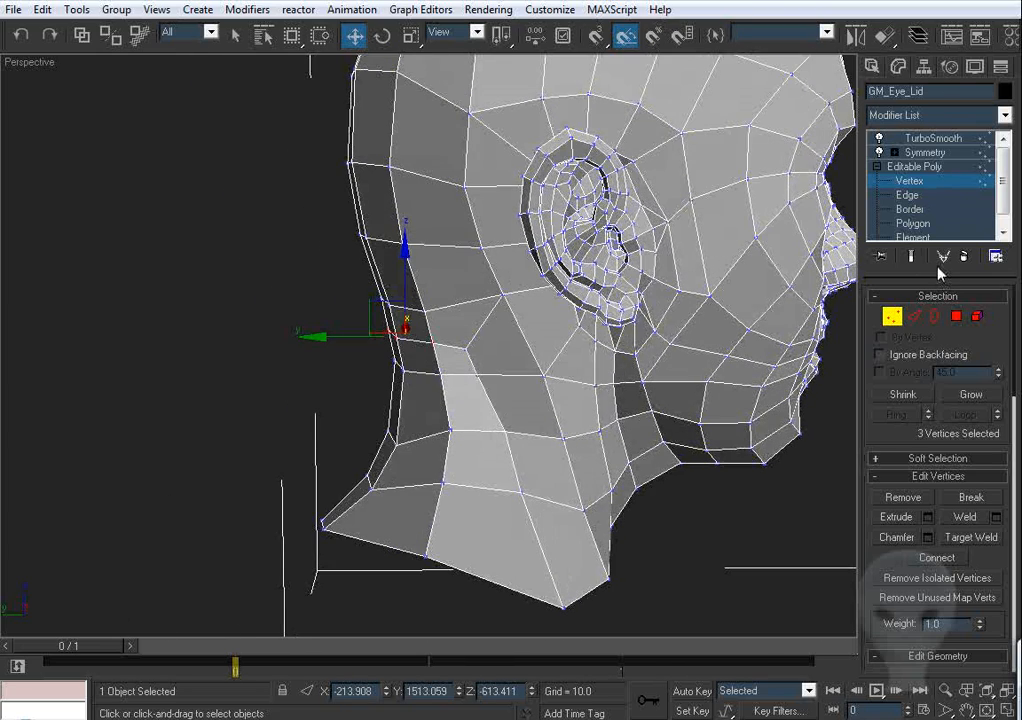
left_click(916, 258)
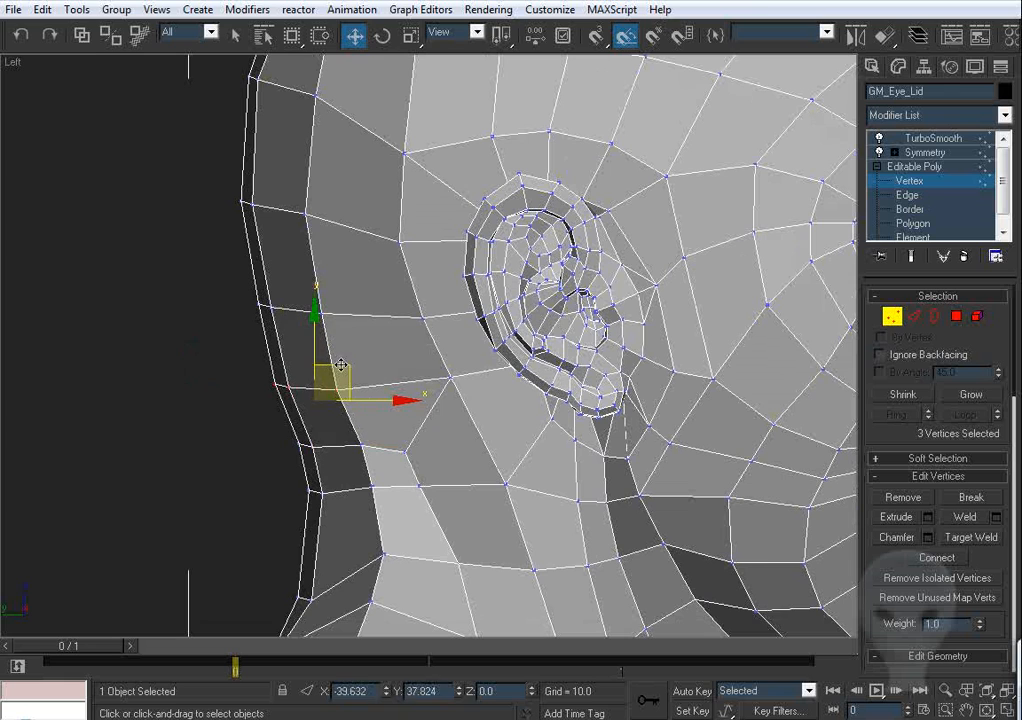
left_click_drag(341, 365, 328, 406)
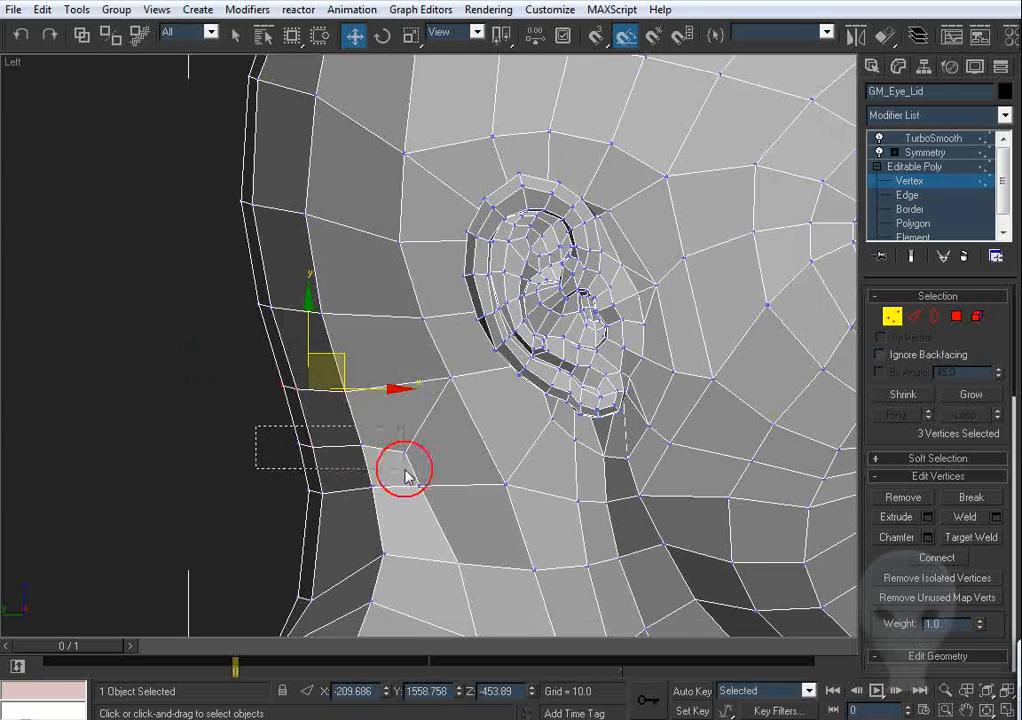
Move the next row of three nape vertices slightly forward and adjust the neck profile below it
left_click_drag(405, 477, 400, 474)
left_click_drag(363, 420, 371, 419)
middle_click_drag(302, 559, 343, 437)
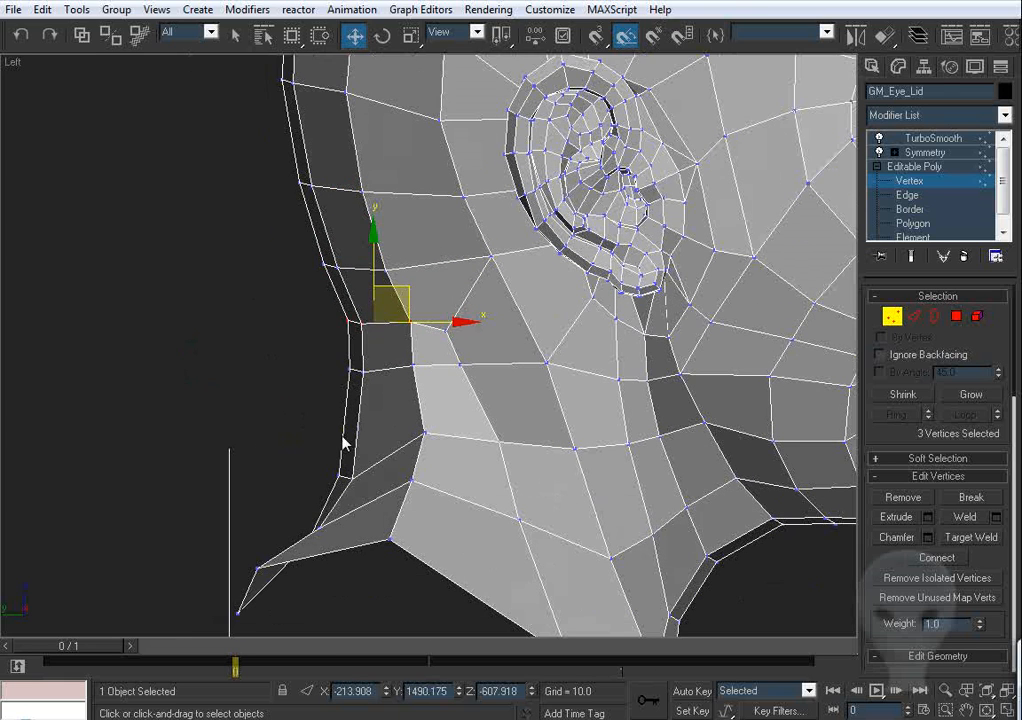
left_click_drag(391, 384, 390, 418)
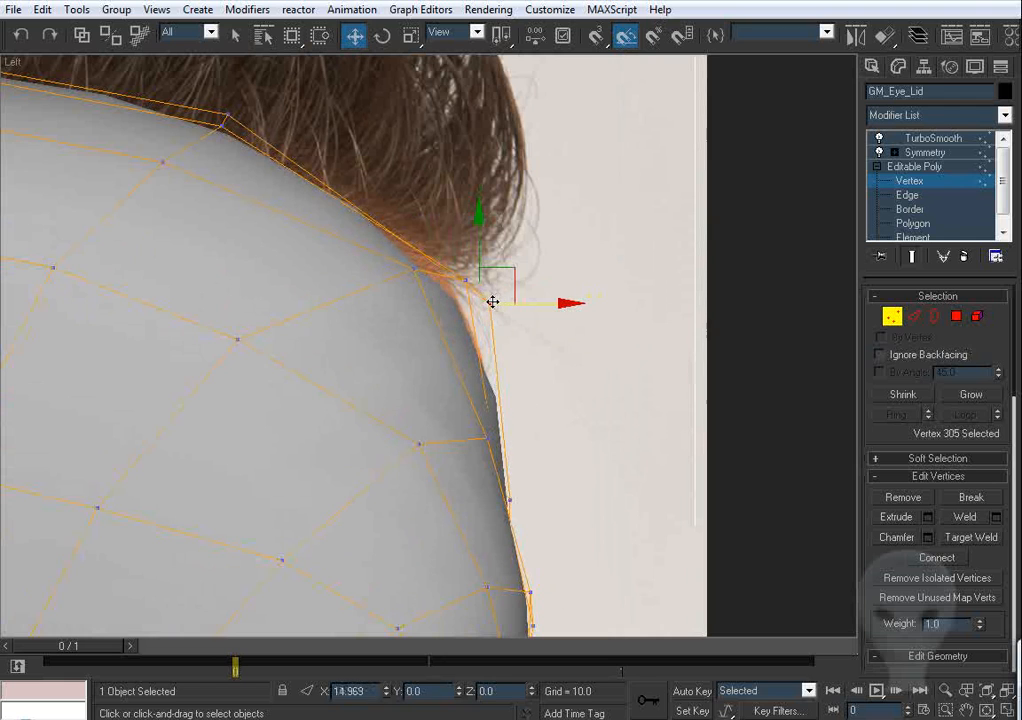
Adjust the forehead vertices at the hairline to follow the reference photo's profile
left_click(447, 313)
left_click(461, 280)
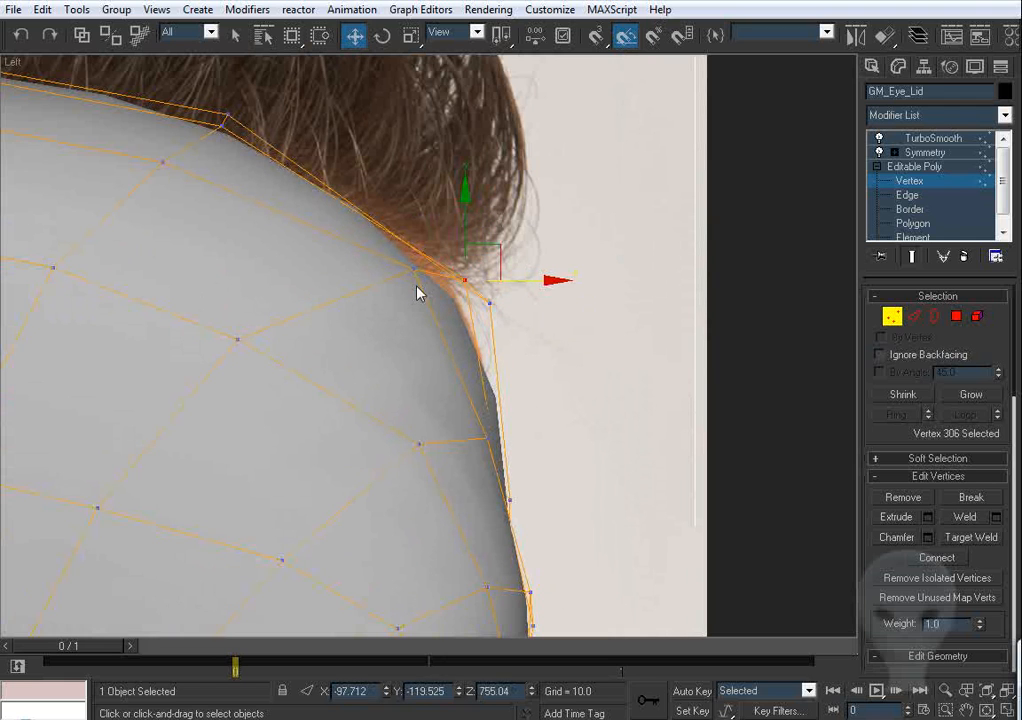
Shift the vertices along the side of the lower neck sideways in the perspective view to even out the edge flow
scroll(413, 271, "down", 5)
left_click(362, 343)
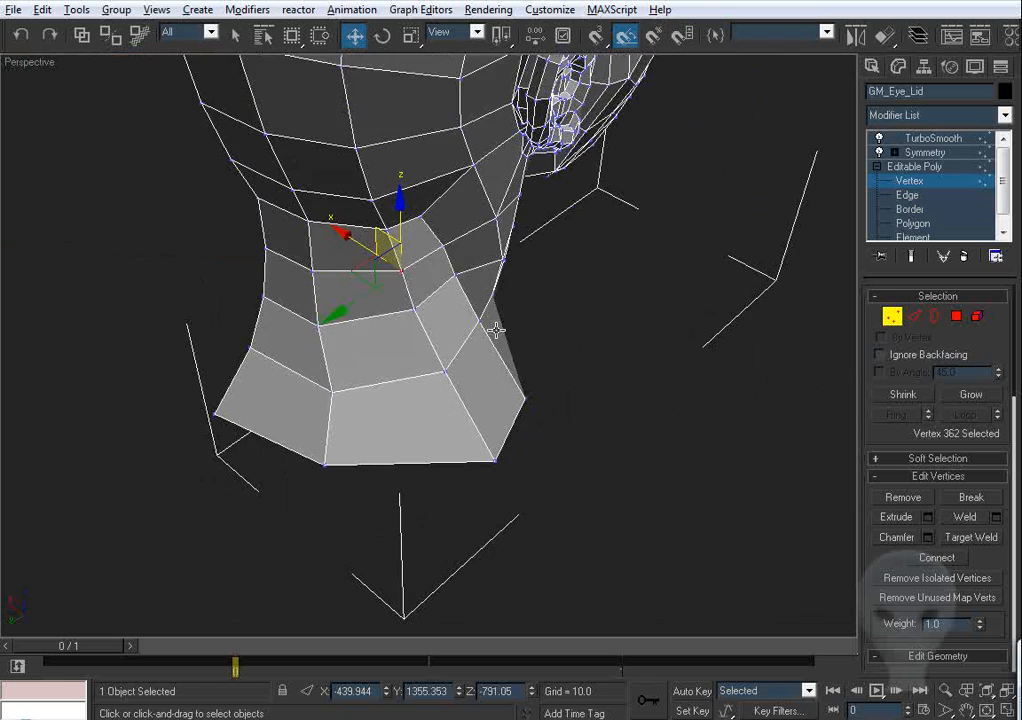
middle_click_drag(495, 333, 349, 308, "alt")
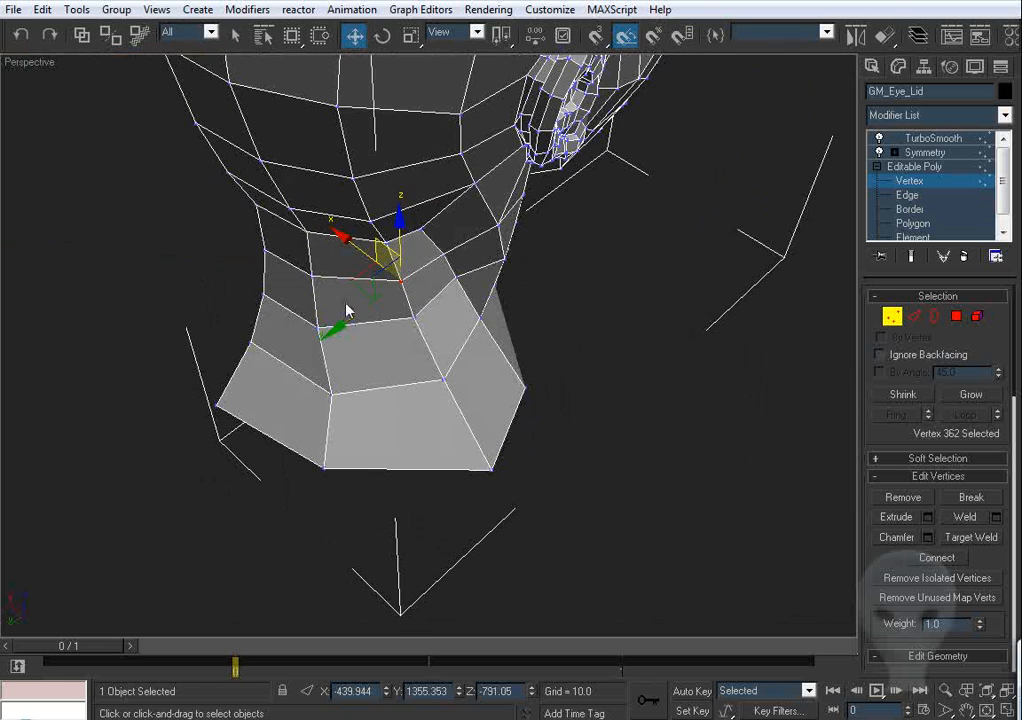
left_click(392, 321)
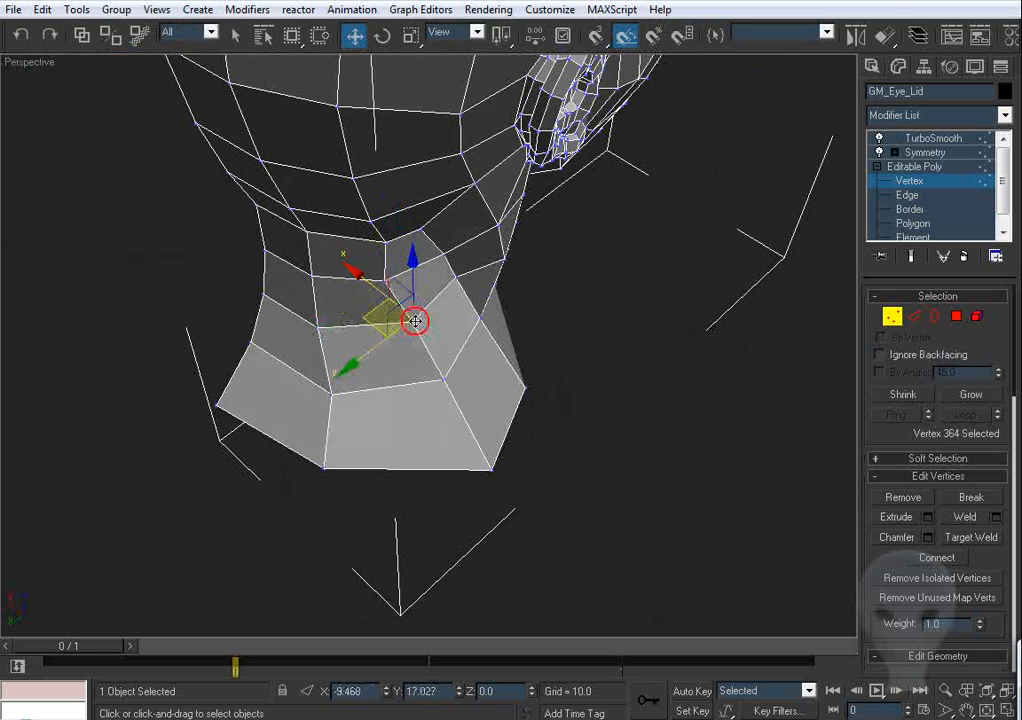
left_click(415, 383)
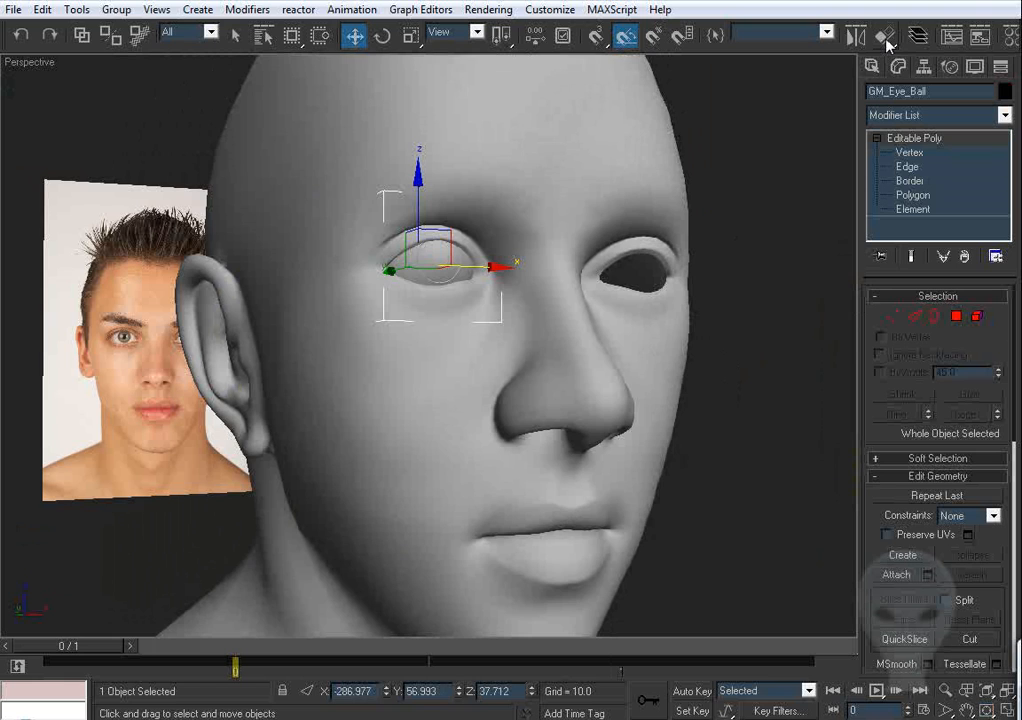
middle_click_drag(783, 165, 743, 202)
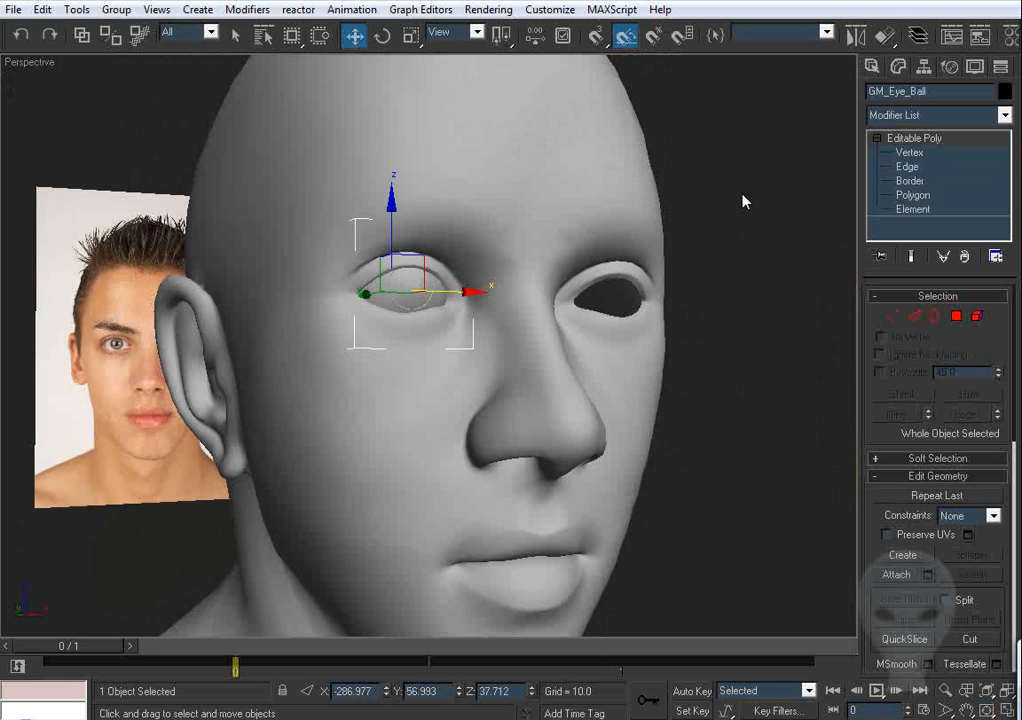
left_click(890, 42)
middle_click_drag(673, 265, 682, 262, "alt")
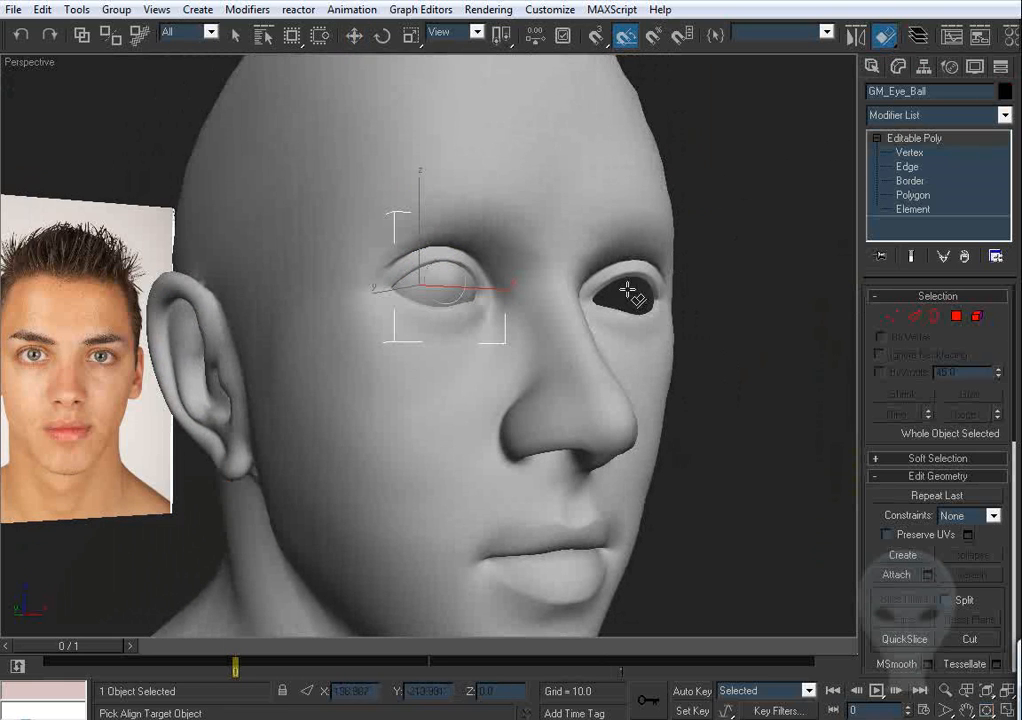
middle_click_drag(790, 205, 748, 190, "alt")
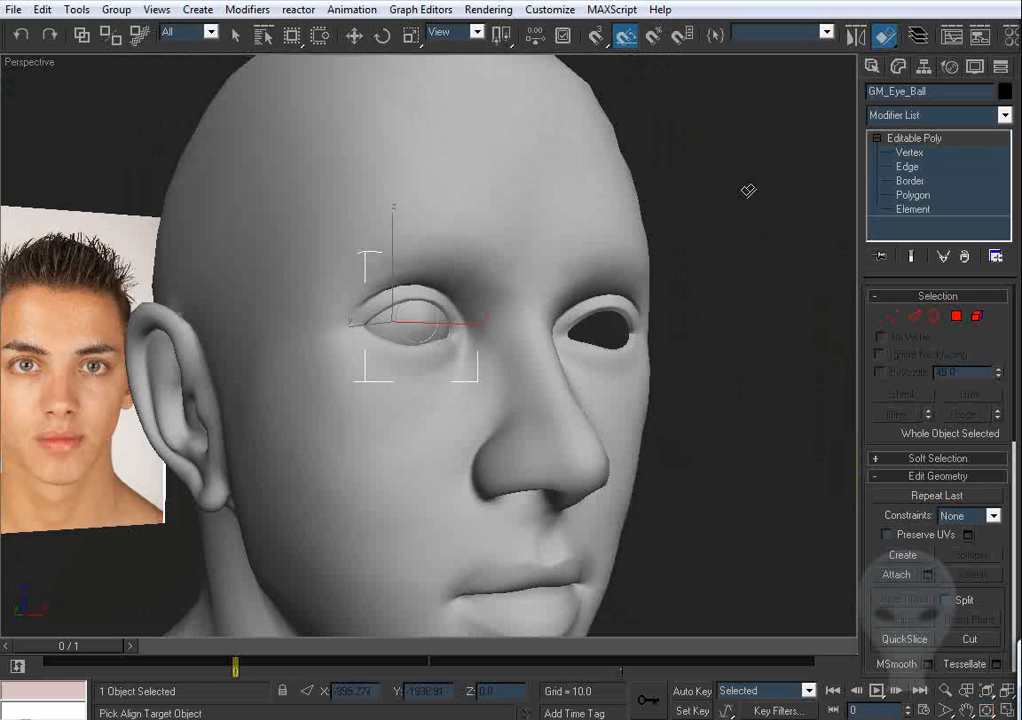
left_click(888, 42)
Set the eyeball object's transforms to affect its pivot only
left_click(949, 68)
middle_click_drag(709, 312, 687, 272)
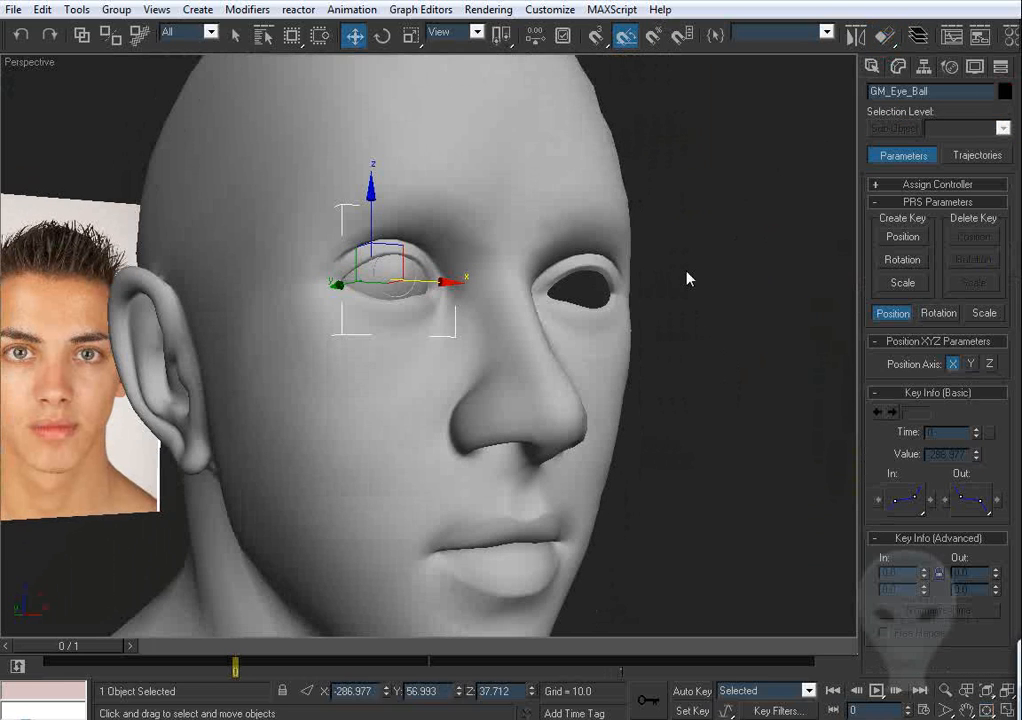
left_click(924, 68)
left_click(930, 180)
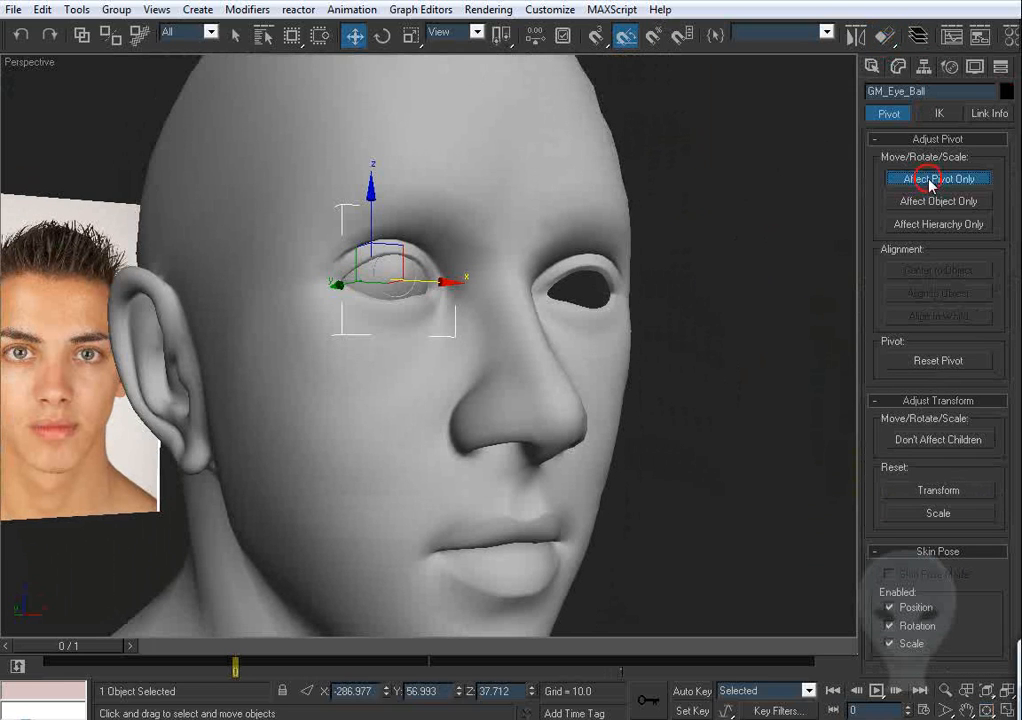